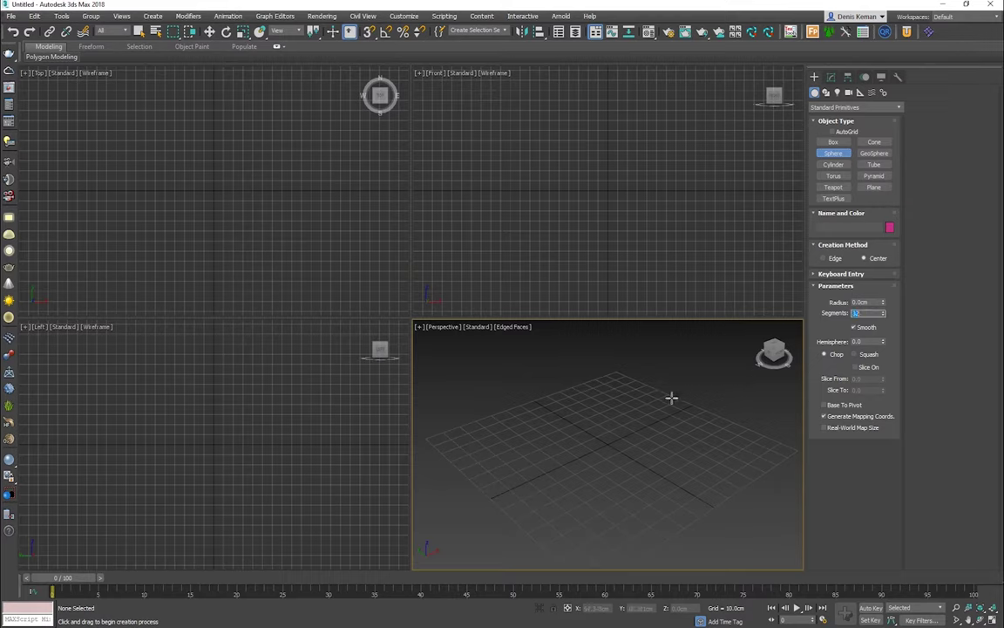
Step: Create a sphere with a radius of about 58.8 cm at the scene centre, maximize the perspective view and hide its grid
left_click_drag(605, 442, 547, 376)
key("w")
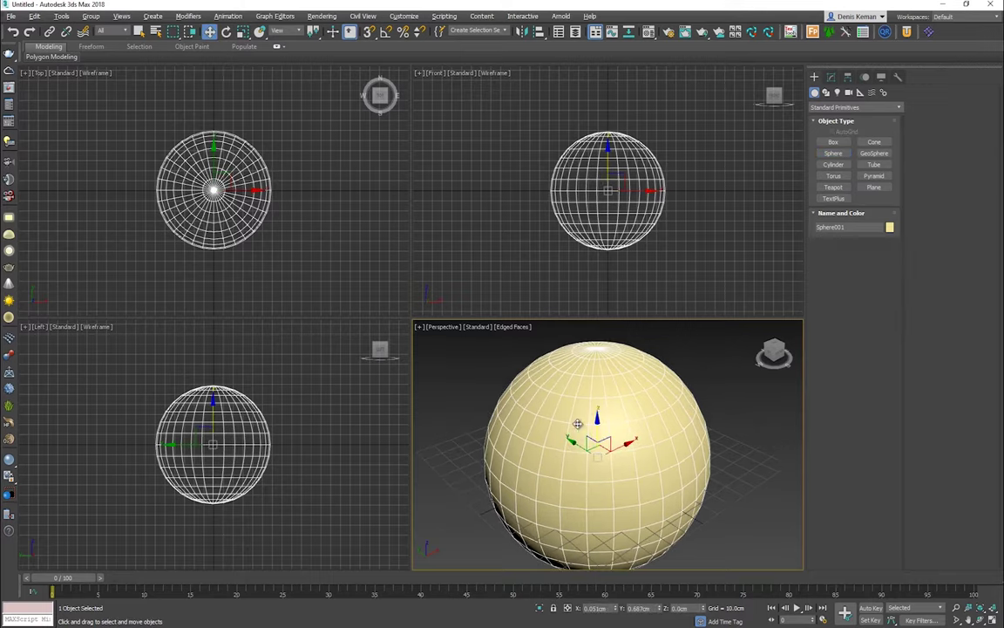
key("alt+w")
middle_click_drag(496, 377, 468, 368, "alt")
middle_click_drag(446, 417, 500, 348)
key("g")
scroll(473, 361, "down", 2)
left_click(831, 76)
middle_click_drag(479, 294, 389, 291, "alt")
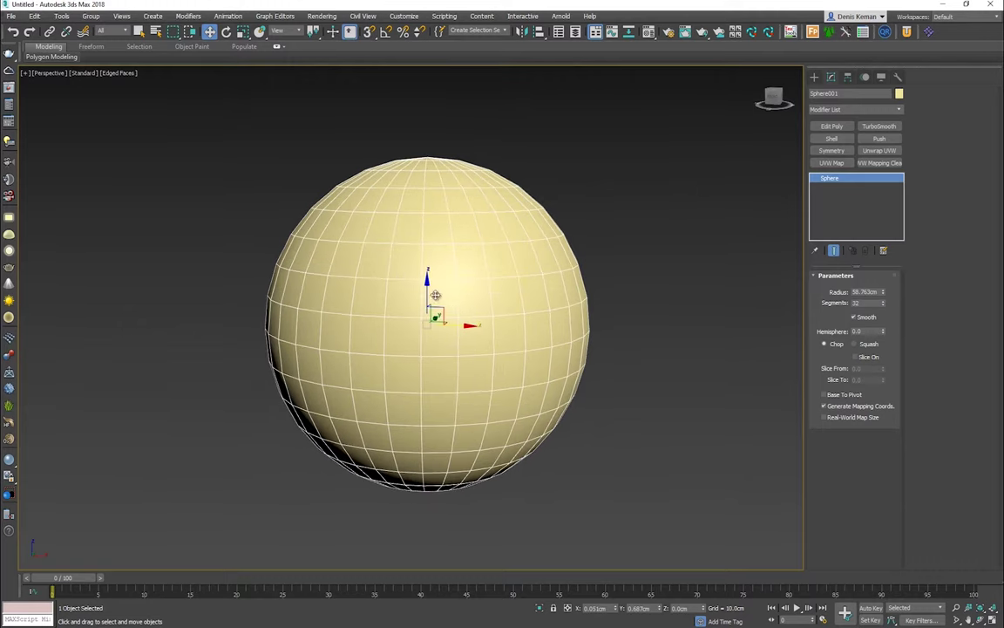
middle_click_drag(393, 355, 412, 351, "alt")
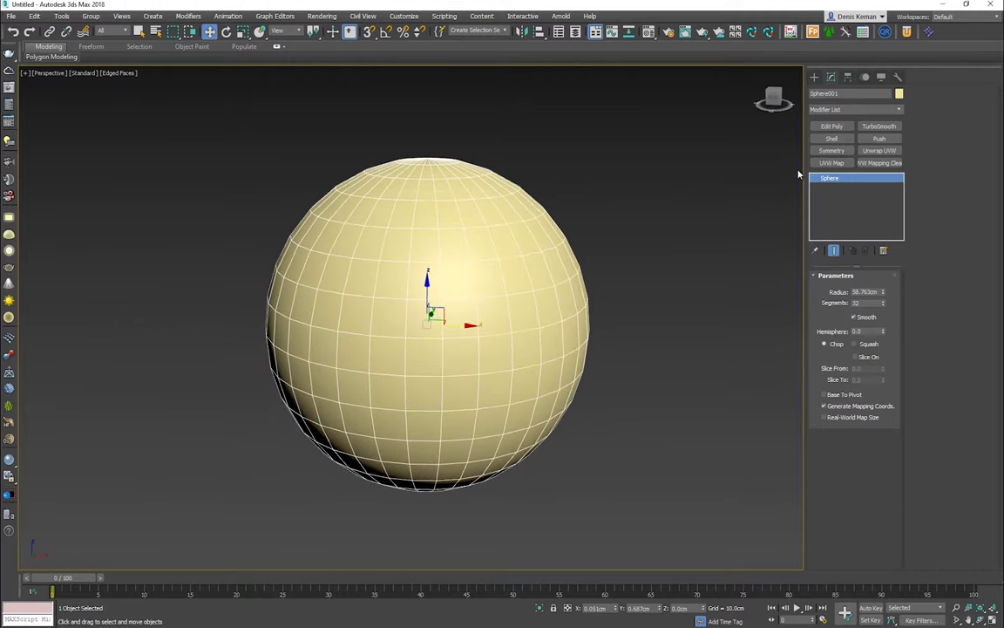
Step: Add an Edit Poly modifier to the sphere and convert the object to an editable poly
left_click(834, 126)
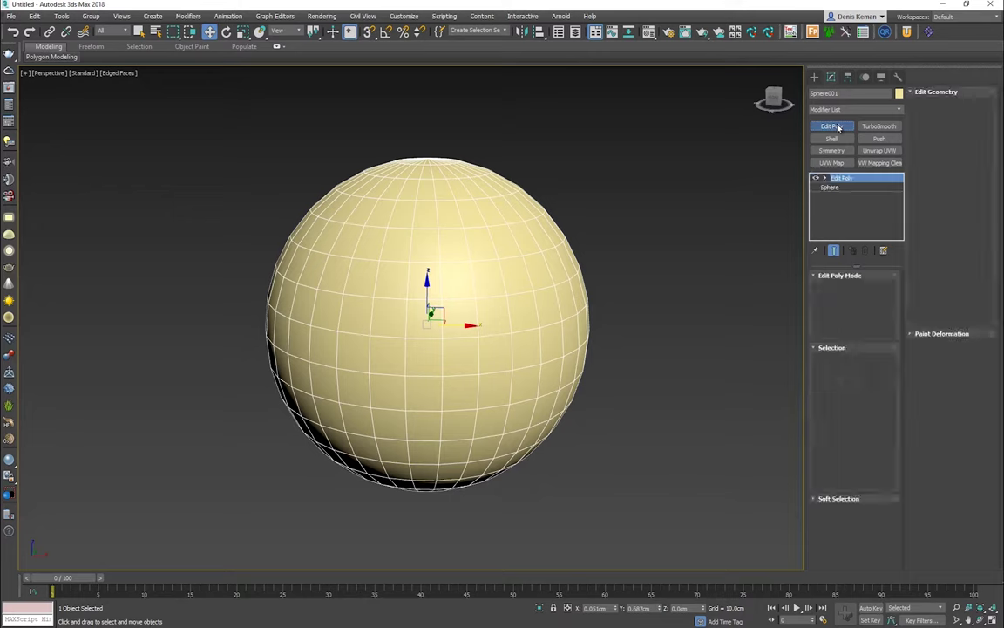
right_click(336, 338)
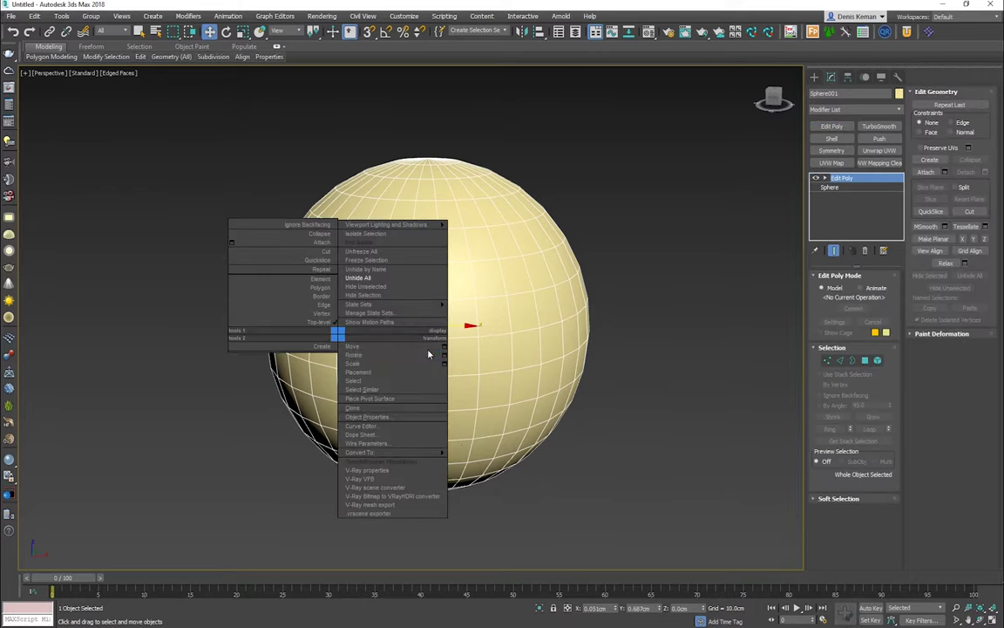
mouse_move(383, 450)
left_click(487, 455)
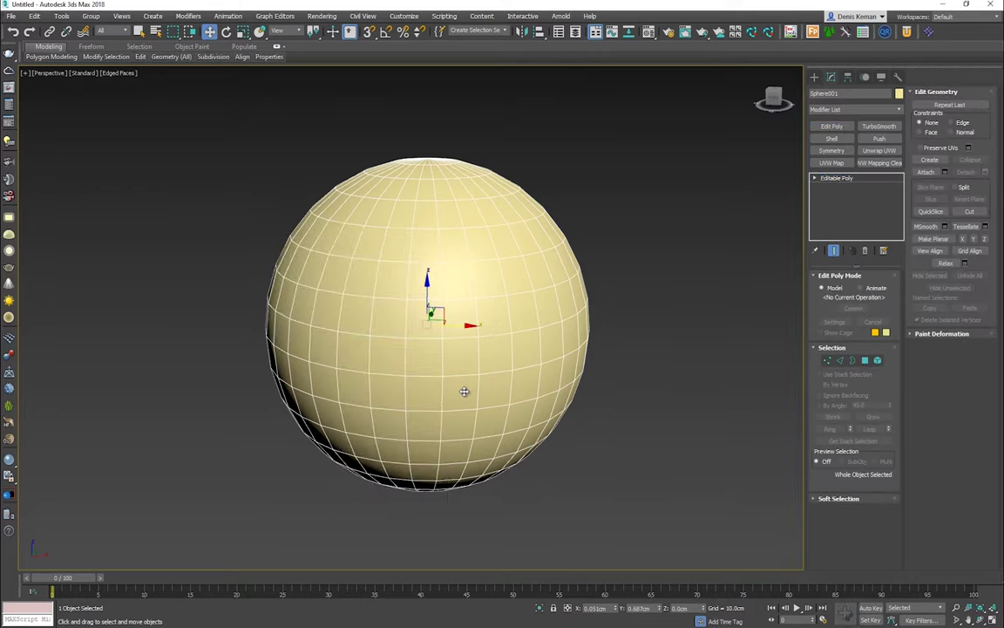
Step: Select a 3 by 3 block of nine polygons on the front of the sphere
key("4")
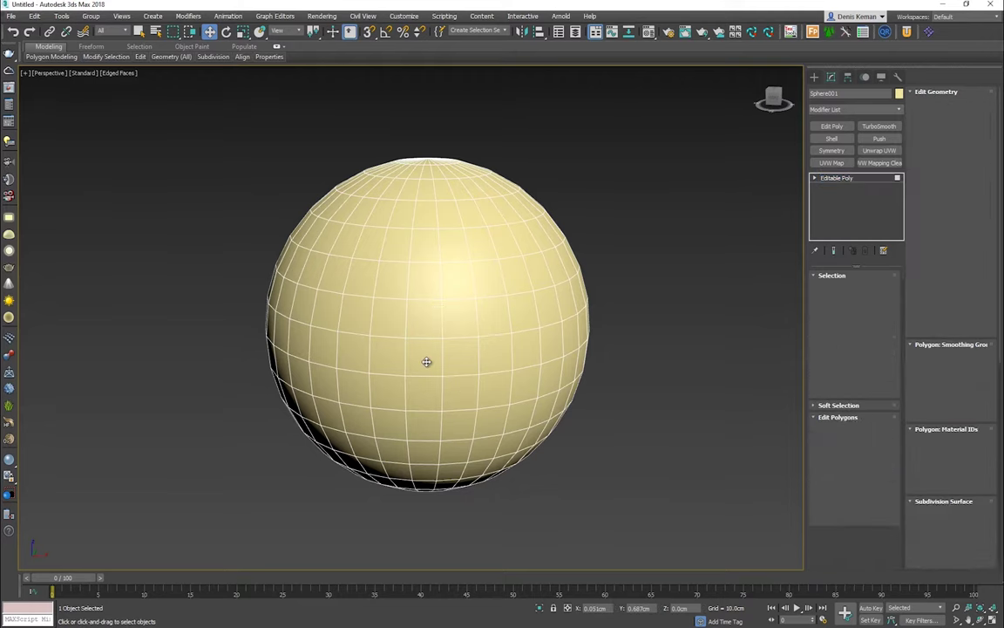
left_click(426, 362)
left_click(459, 392, "ctrl")
left_click(460, 357, "ctrl")
left_click(462, 317, "ctrl")
left_click(424, 315, "ctrl")
left_click(387, 315, "ctrl")
left_click(394, 349, "ctrl")
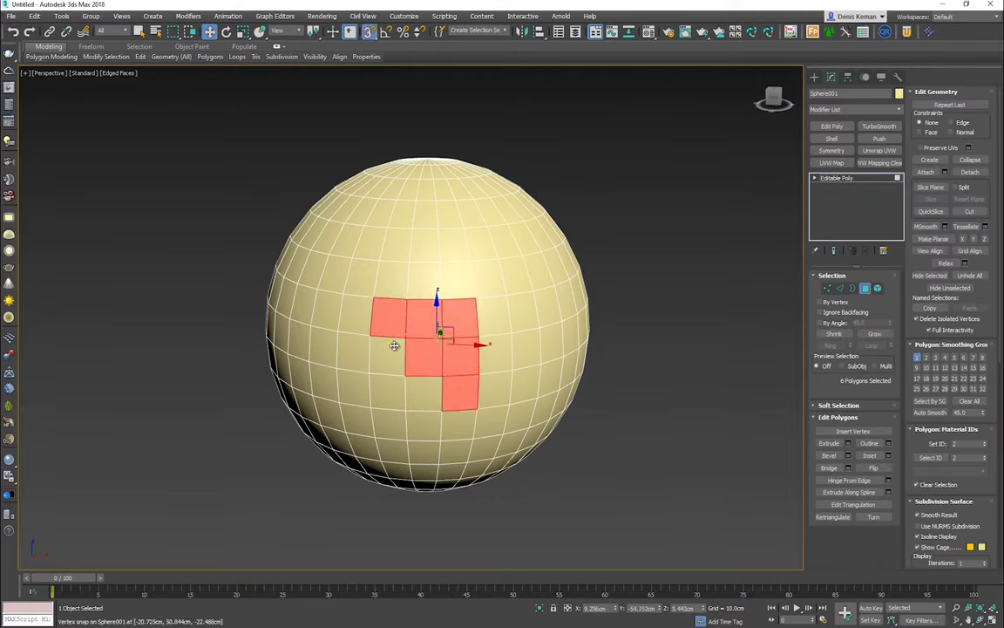
left_click(393, 384, "ctrl")
left_click(421, 387, "ctrl")
middle_click_drag(423, 353, 477, 347, "alt")
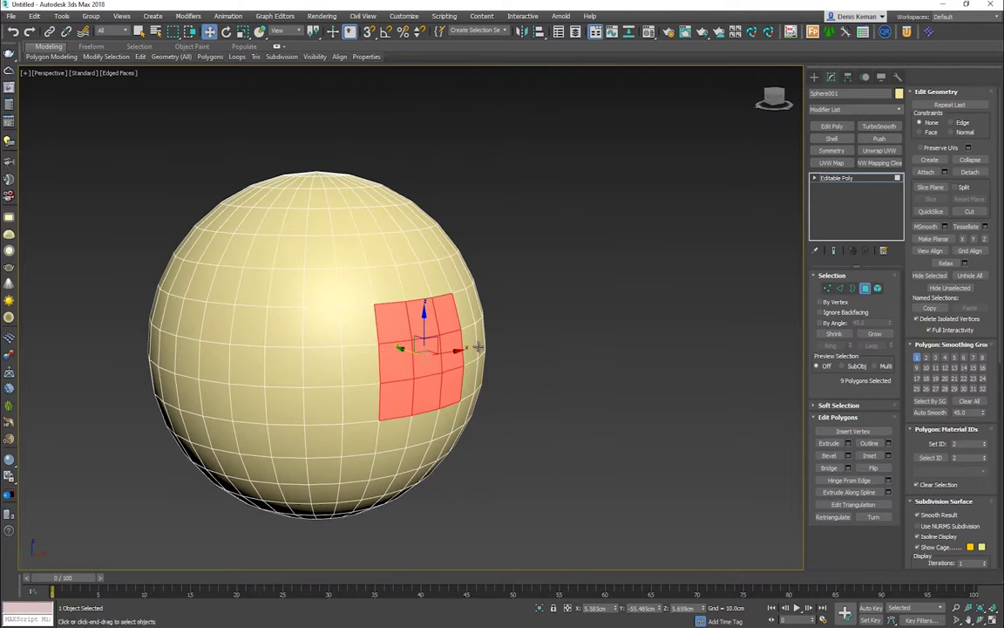
Step: Regularize the nine selected polygons into a circular patch
right_click(413, 350)
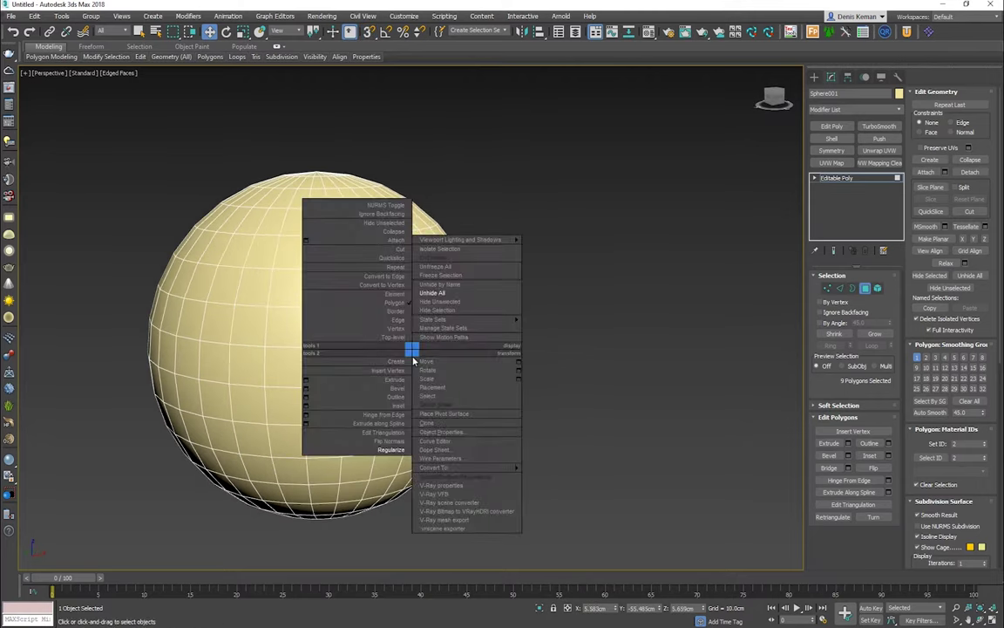
left_click(385, 451)
middle_click_drag(414, 369, 433, 352, "alt")
right_click(433, 352)
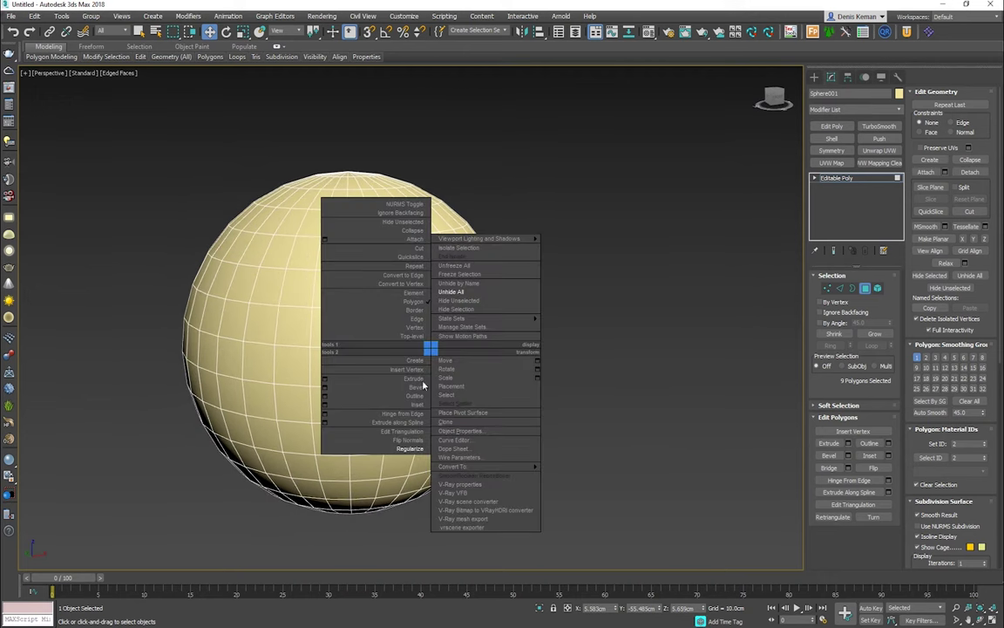
left_click(409, 450)
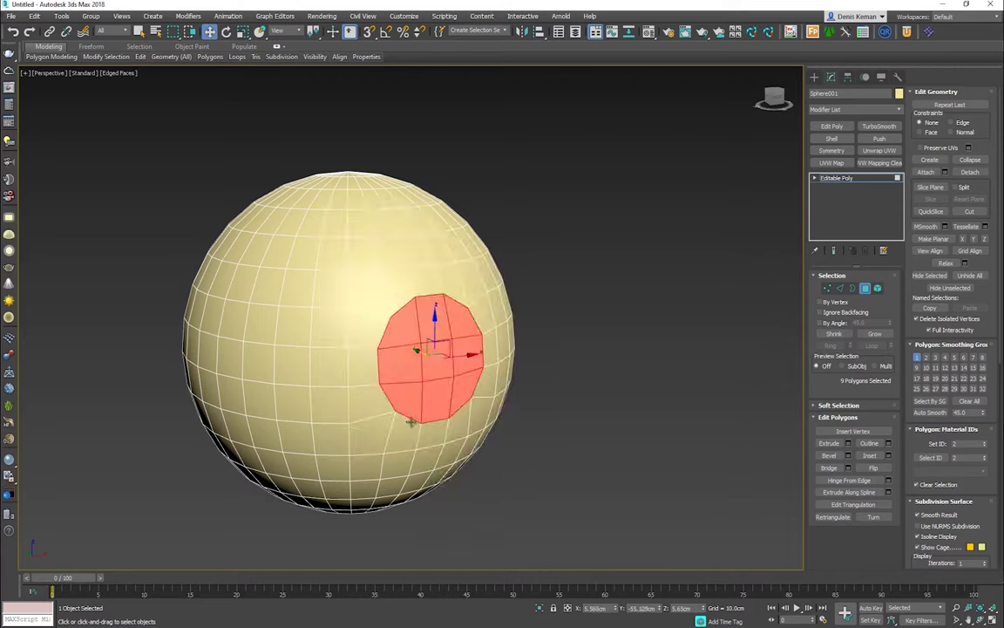
Step: Extrude the circular patch inward with a negative height to form a shallow round recess in the sphere
middle_click_drag(421, 392, 329, 330, "alt")
scroll(401, 374, "up", 3)
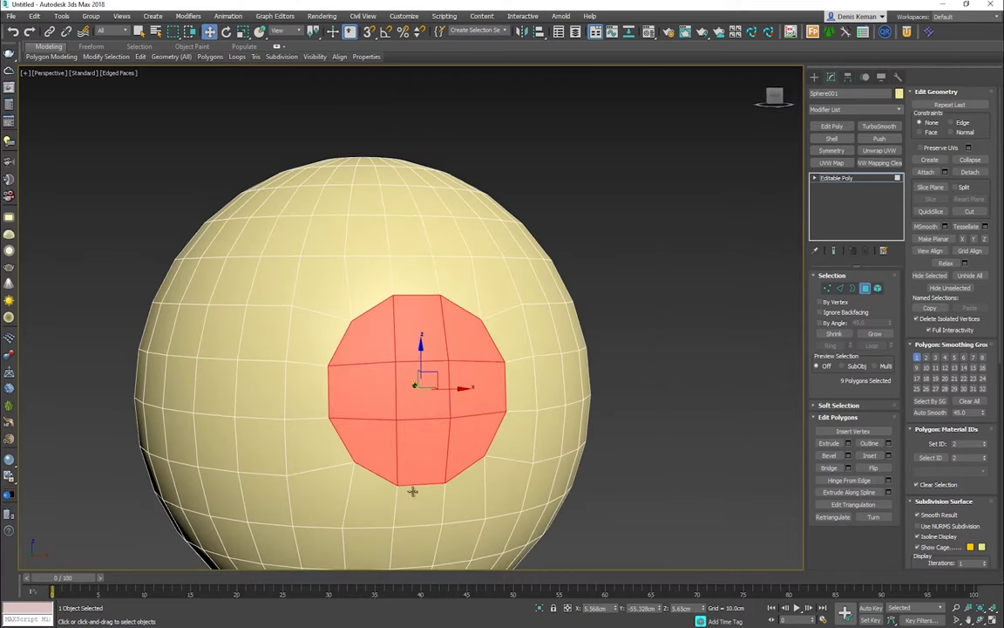
scroll(327, 364, "down", 3)
middle_click_drag(327, 364, 332, 334, "alt")
scroll(331, 335, "up", 3)
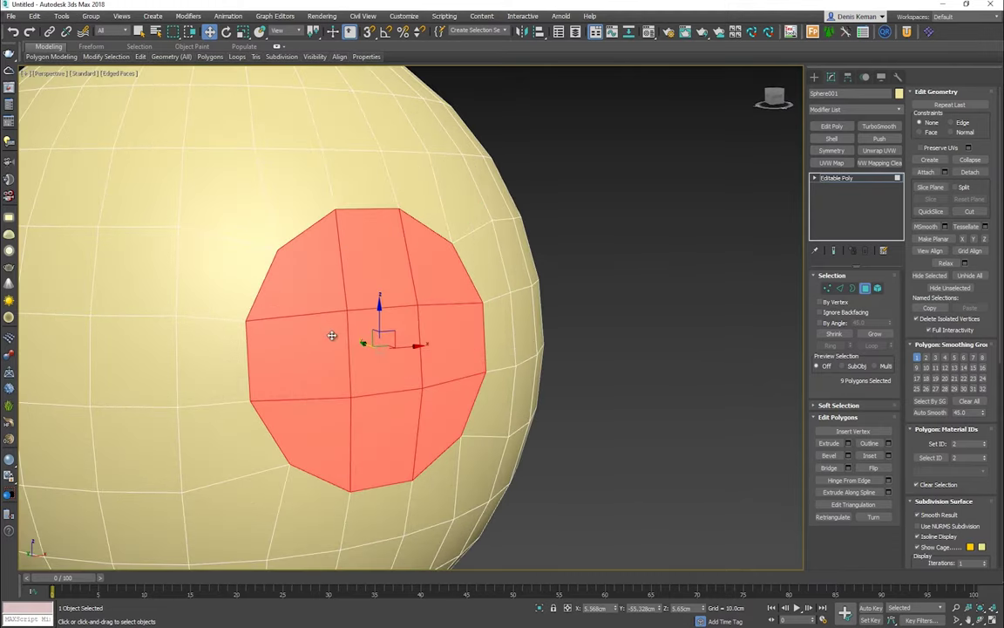
middle_click_drag(330, 374, 367, 342)
scroll(328, 358, "down", 3)
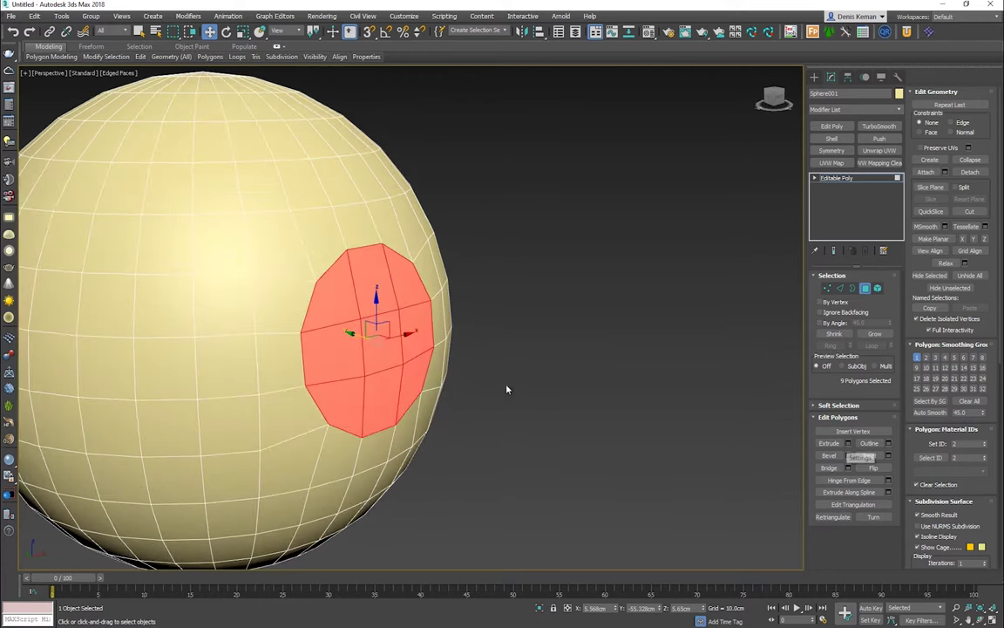
left_click(848, 442)
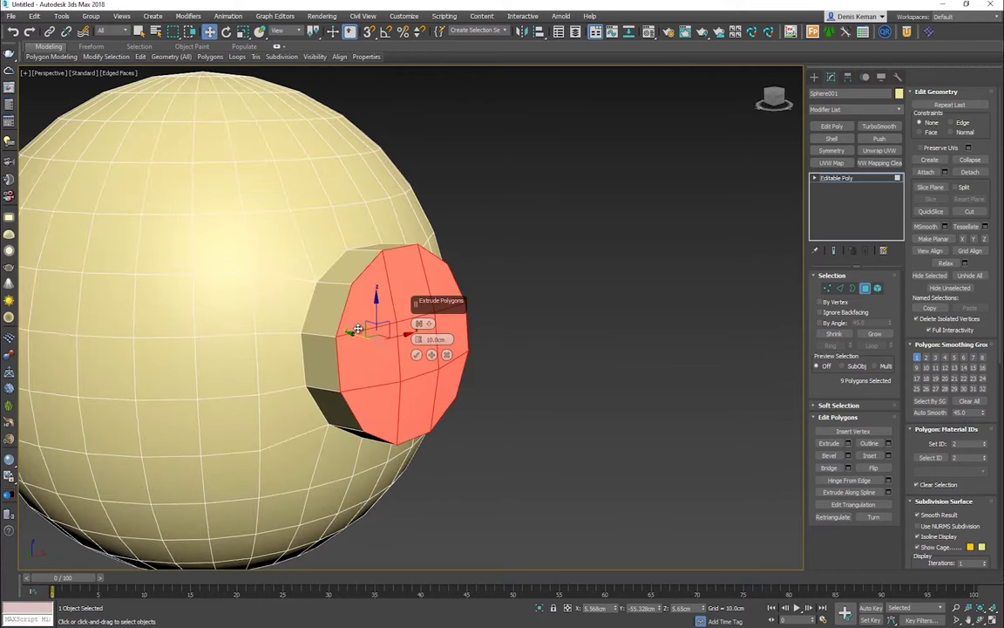
middle_click_drag(375, 305, 344, 309, "alt")
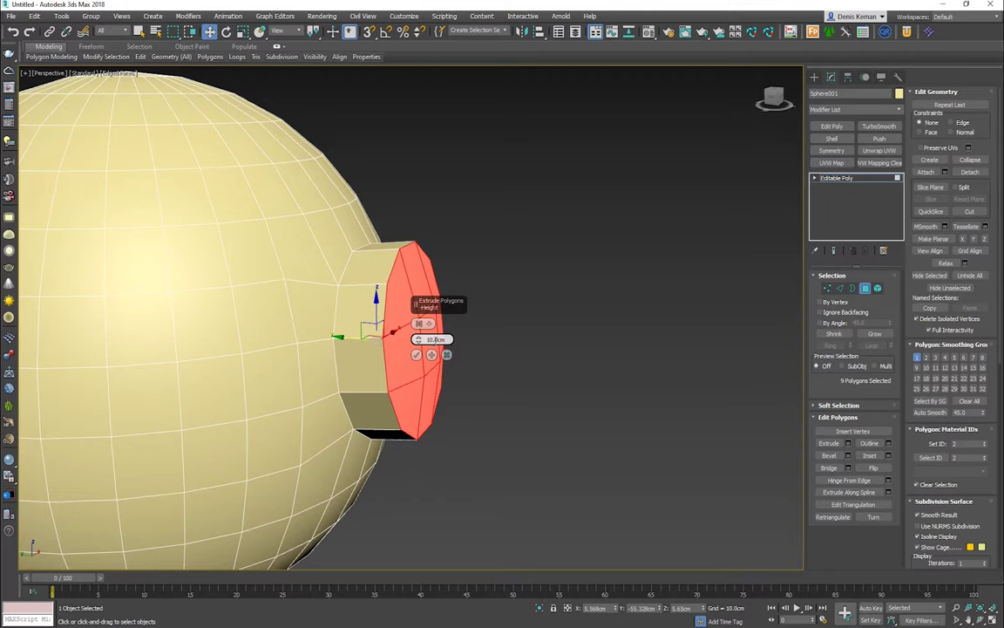
left_click_drag(417, 343, 409, 393)
left_click_drag(428, 340, 462, 340)
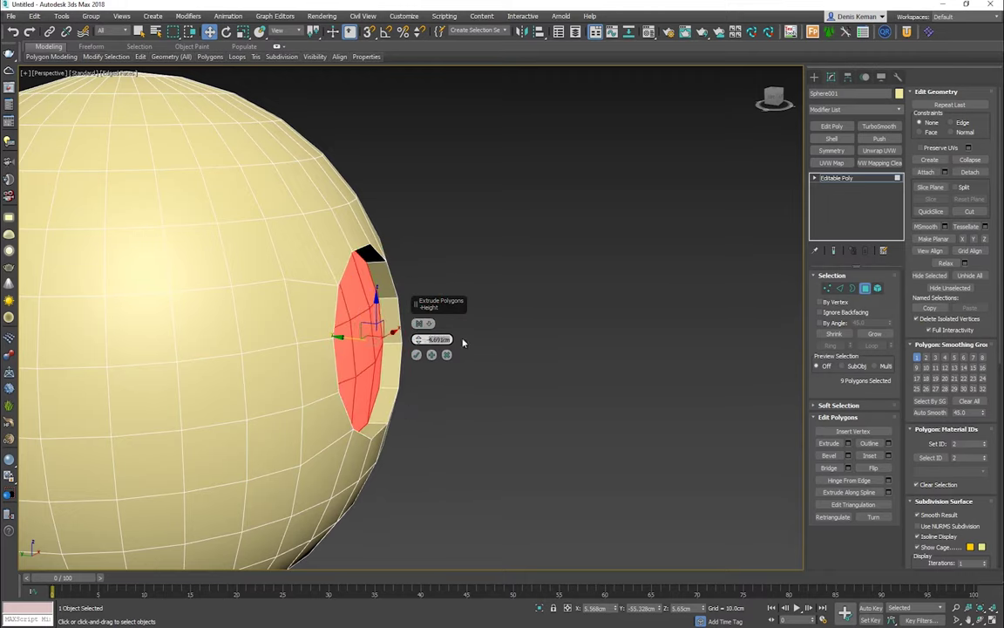
key("Return")
left_click(416, 355)
Step: Leave polygon editing, apply TurboSmooth to the sphere and hide the edges to inspect the recess
middle_click_drag(610, 364, 660, 364, "alt")
left_click(865, 288)
middle_click_drag(371, 343, 398, 359)
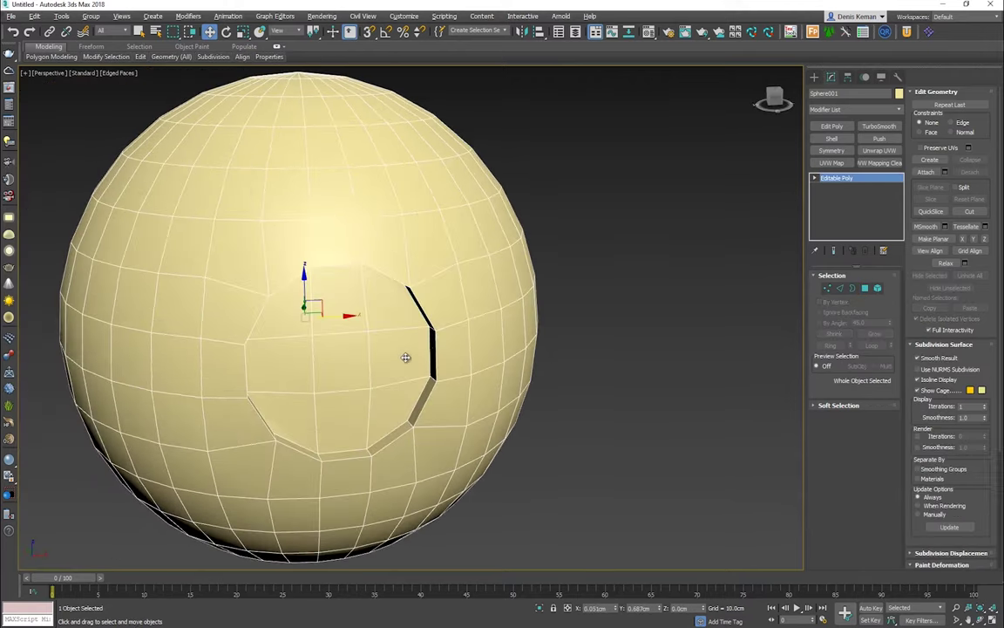
left_click(876, 130)
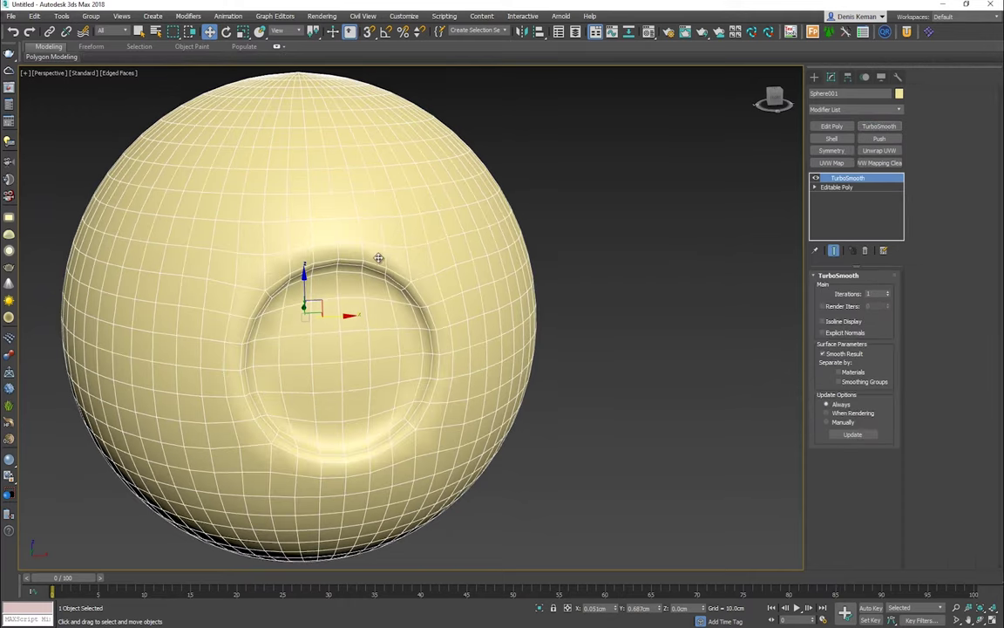
middle_click_drag(381, 258, 408, 259)
key("F4")
middle_click_drag(409, 308, 407, 238, "alt")
middle_click_drag(296, 256, 313, 276, "alt")
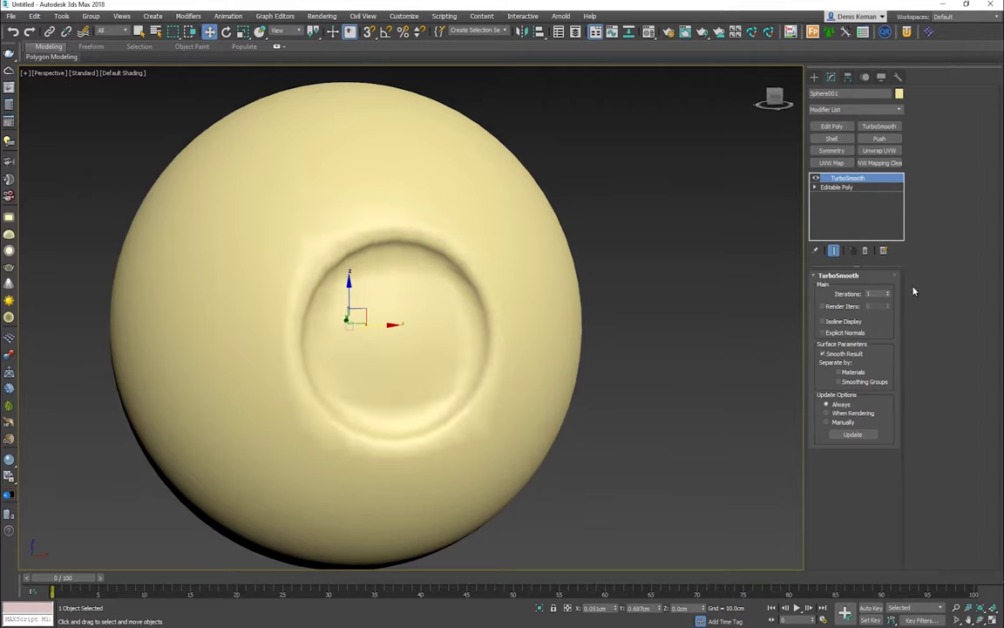
Step: Set the TurboSmooth iterations to 3 and inspect the smoothed recess with and without edges shown
left_click(888, 292)
middle_click_drag(442, 294, 395, 329, "alt")
key("F4")
scroll(470, 313, "down", 3)
key("F4")
scroll(396, 359, "up", 3)
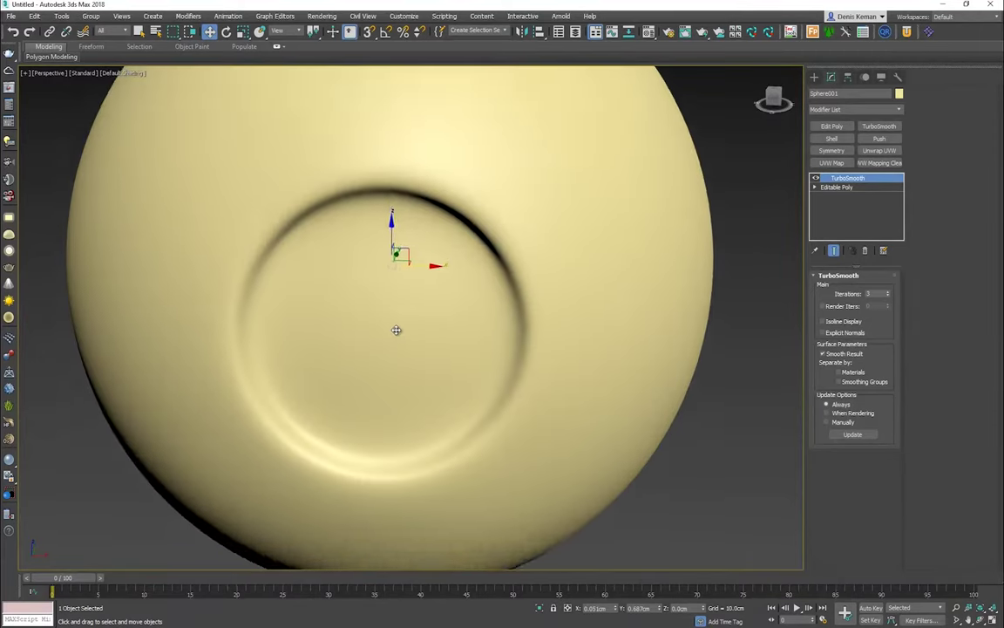
Step: Show the edges again and remove the TurboSmooth modifier from the sphere
scroll(396, 329, "down", 3)
key("F4")
scroll(395, 342, "down", 2)
left_click(865, 251)
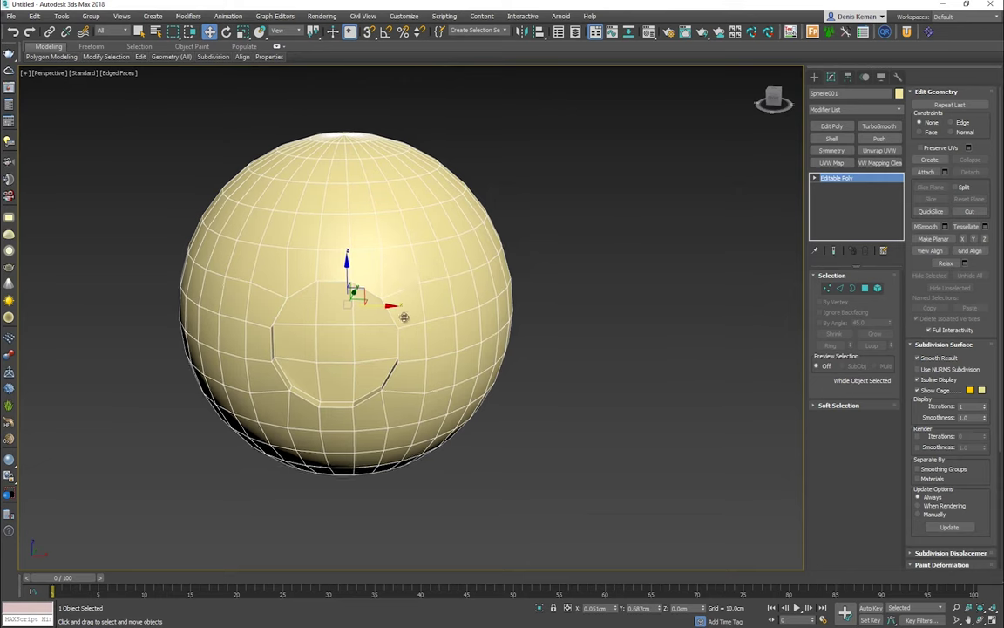
Step: Create a second sphere beside the first, with a radius of about 43 cm and 54 segments
middle_click_drag(392, 262, 327, 292, "alt")
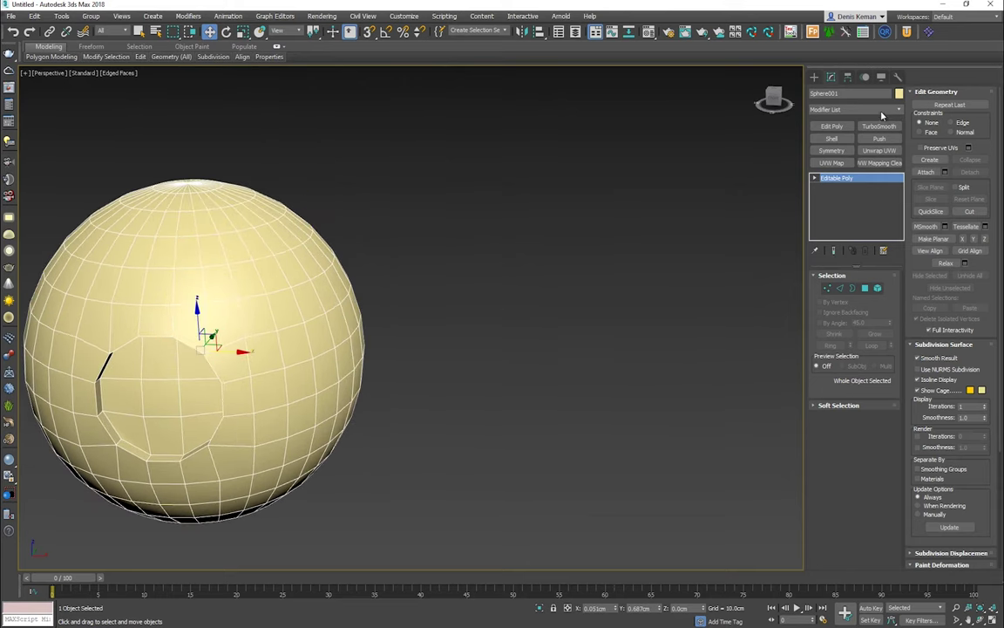
left_click(814, 77)
left_click(832, 165)
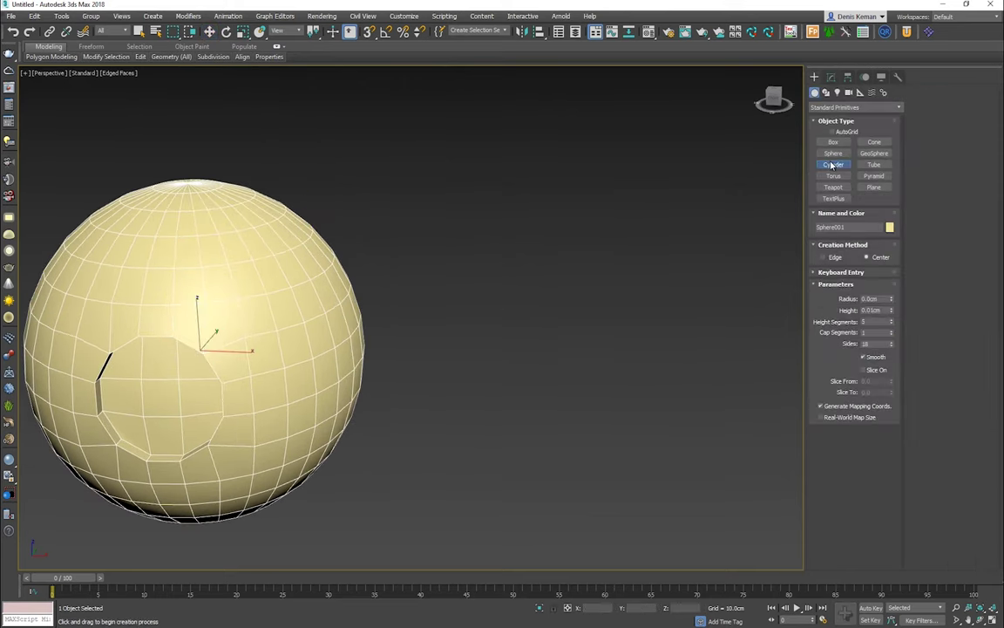
left_click(833, 153)
left_click_drag(606, 481, 613, 414)
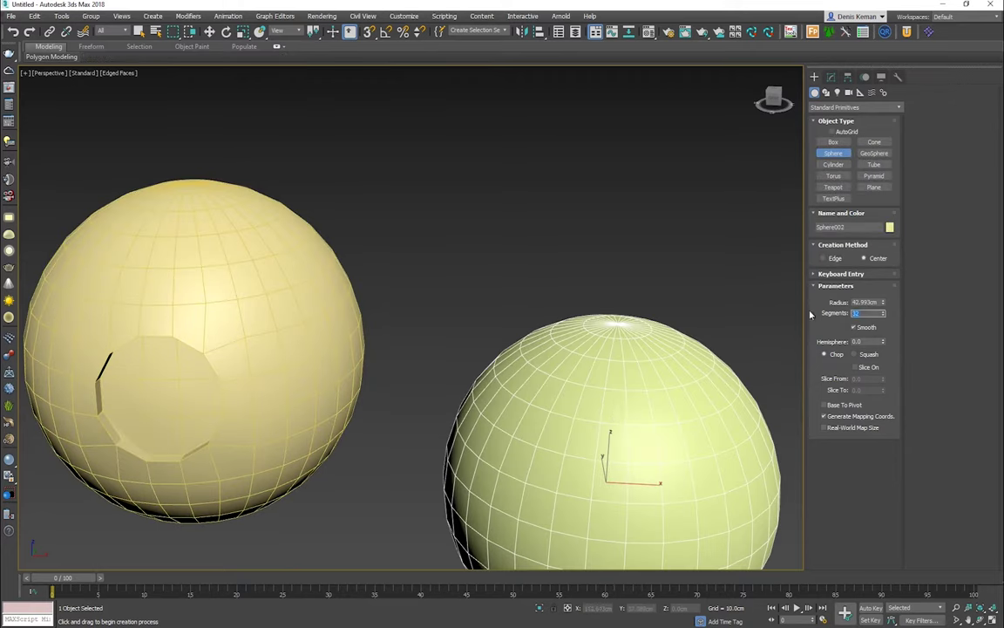
type("54")
key("Return")
Step: Raise the second sphere to about 37.6 cm in Z and convert it to an editable poly
key("w")
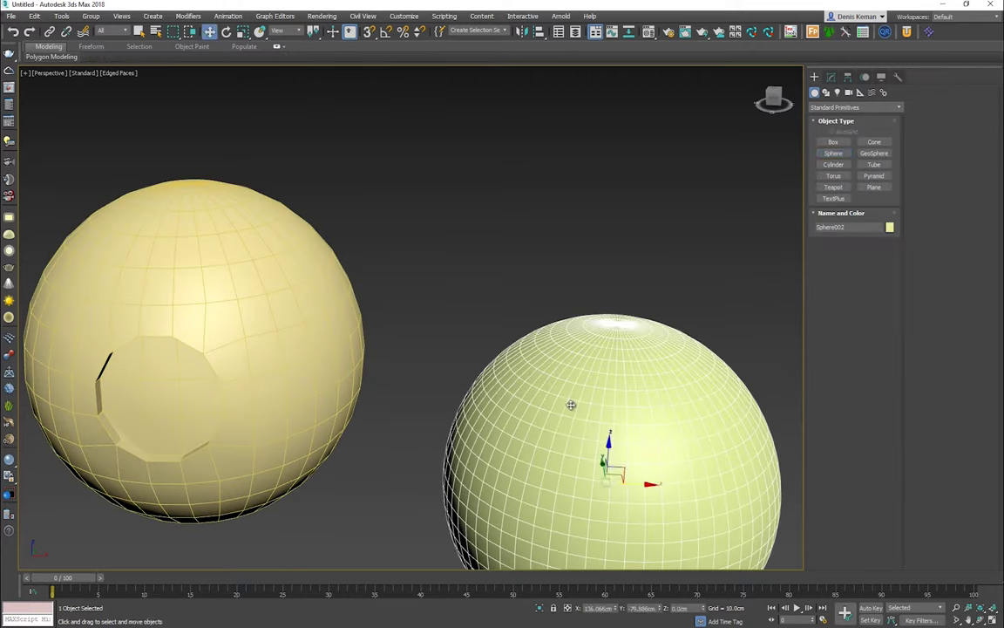
left_click_drag(609, 449, 615, 312)
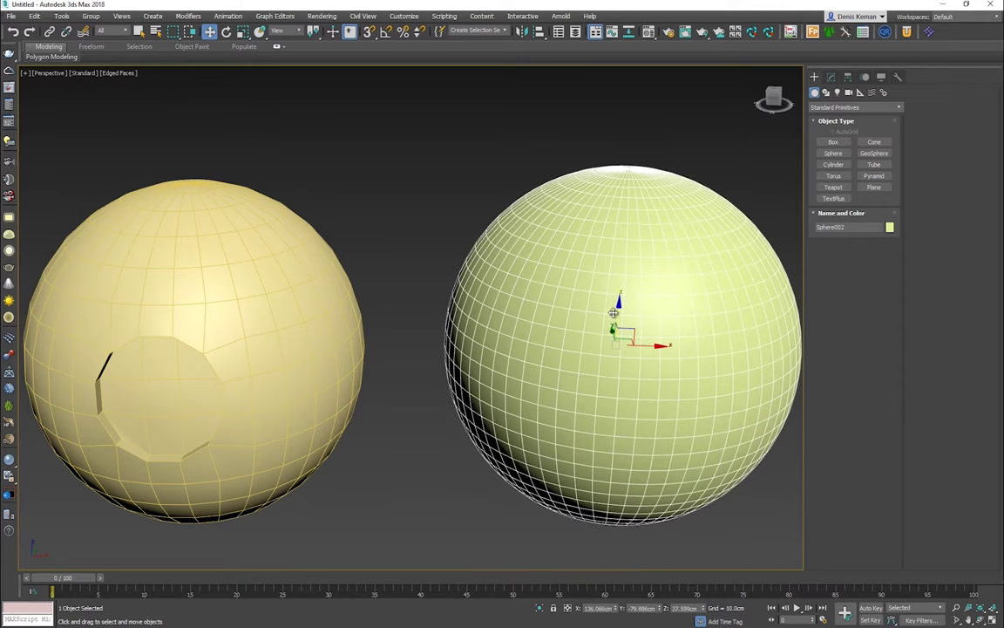
middle_click_drag(615, 311, 505, 288)
right_click(484, 350)
mouse_move(523, 468)
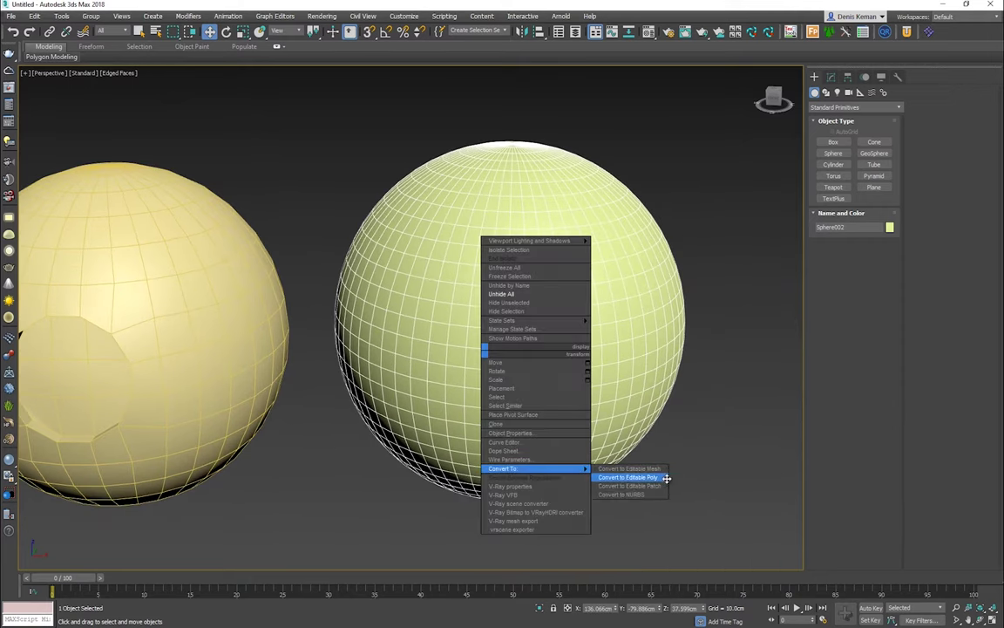
left_click(627, 478)
Step: Select a 5 by 5 block of polygons on the second sphere's front, with backfacing polygons ignored
left_click(865, 288)
left_click(516, 365)
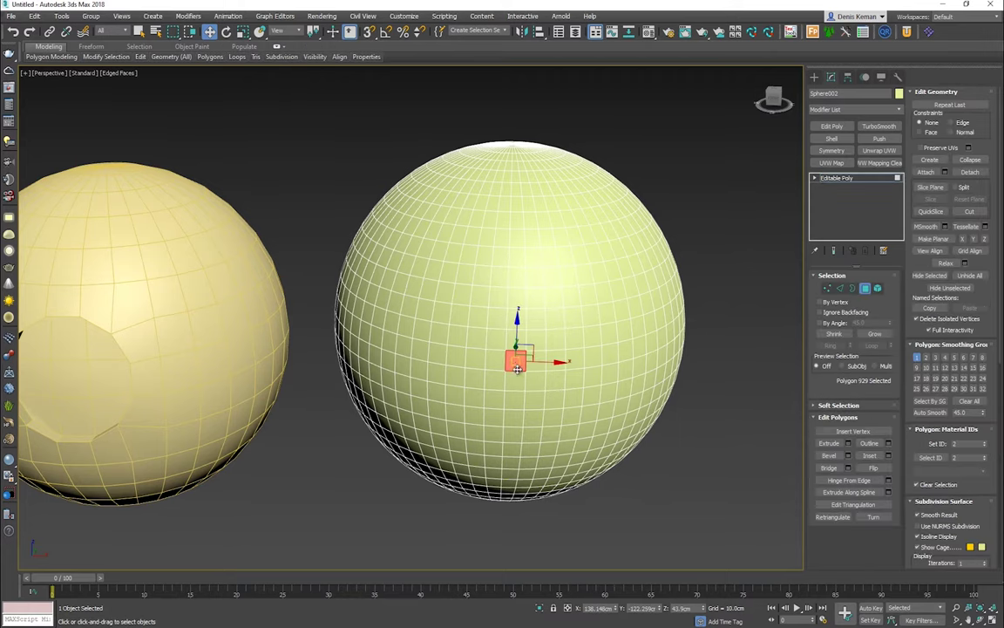
middle_click_drag(521, 380, 526, 367, "alt")
key("q")
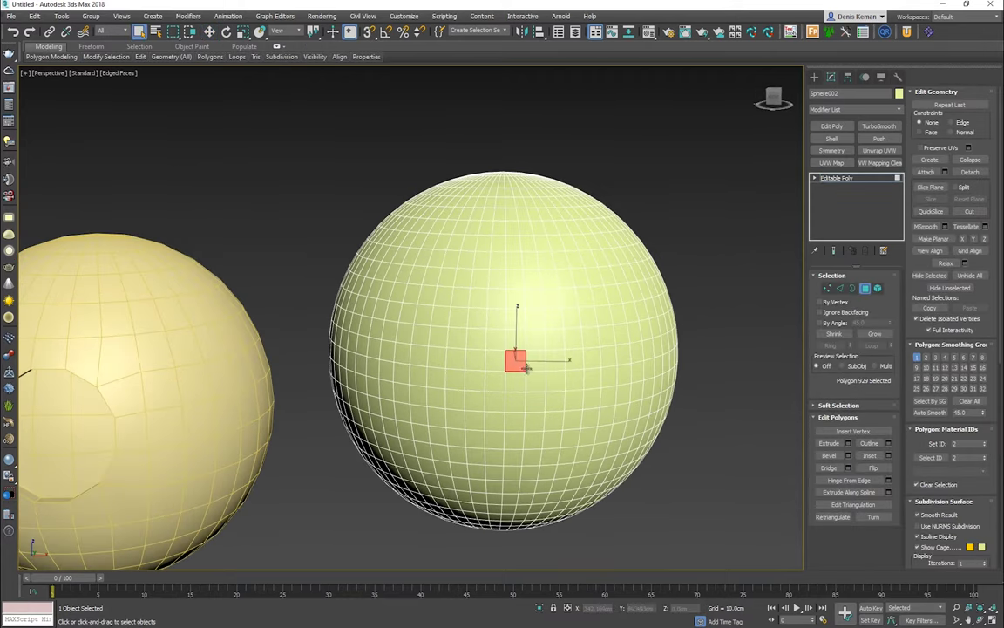
left_click(821, 313)
left_click_drag(491, 345, 549, 402)
left_click(476, 317, "ctrl")
mouse_move(522, 375)
middle_mouse_down("alt")
mouse_move(558, 377)
mouse_move(515, 382)
mouse_move(517, 369)
middle_mouse_up("alt")
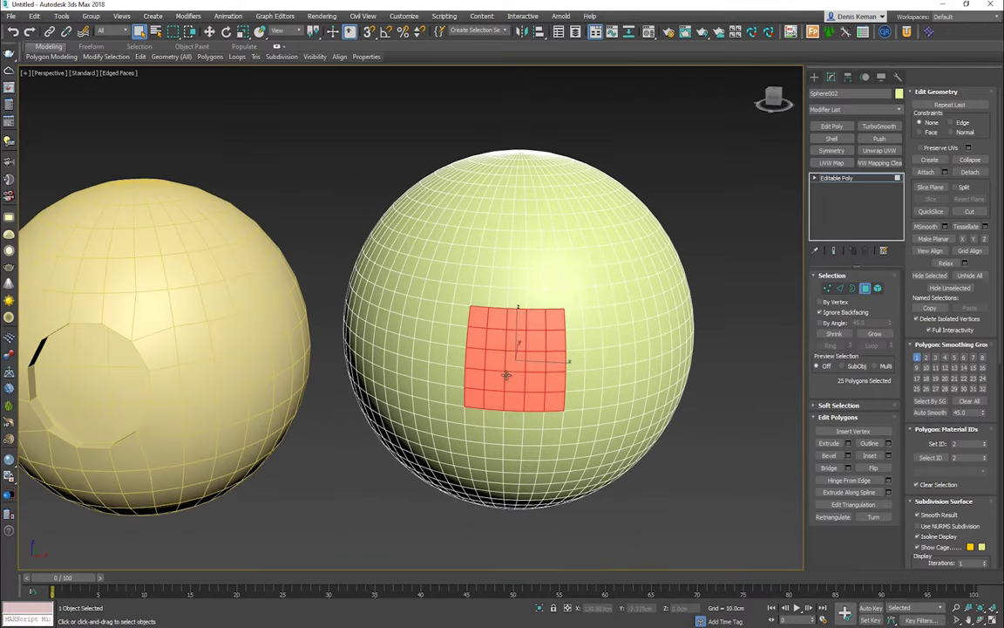
Step: Regularize the 25 selected polygons on the second sphere into a circular patch
right_click(515, 359)
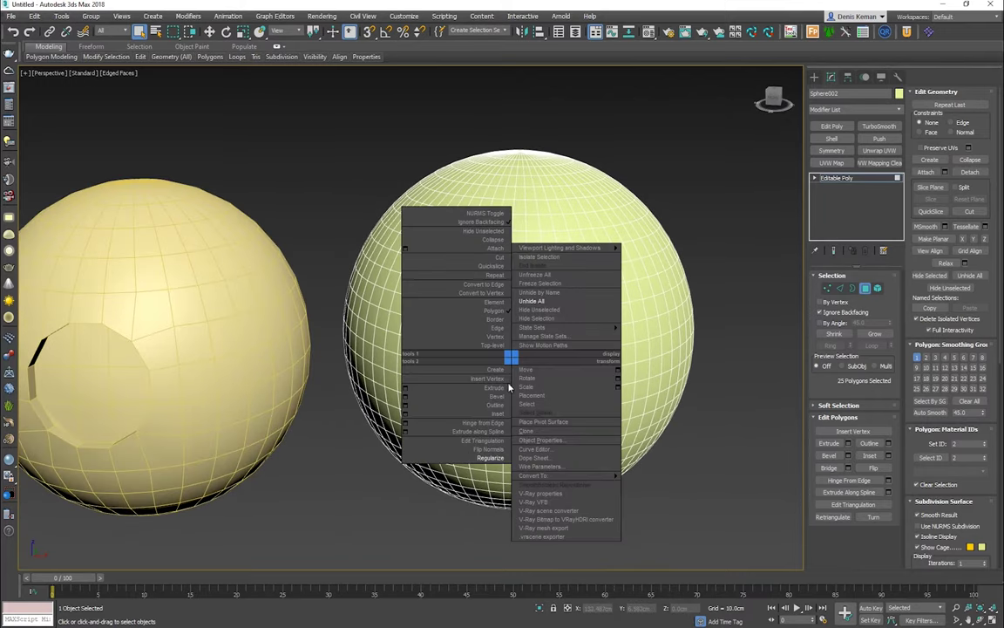
left_click(497, 456)
middle_click_drag(491, 375, 514, 366, "alt")
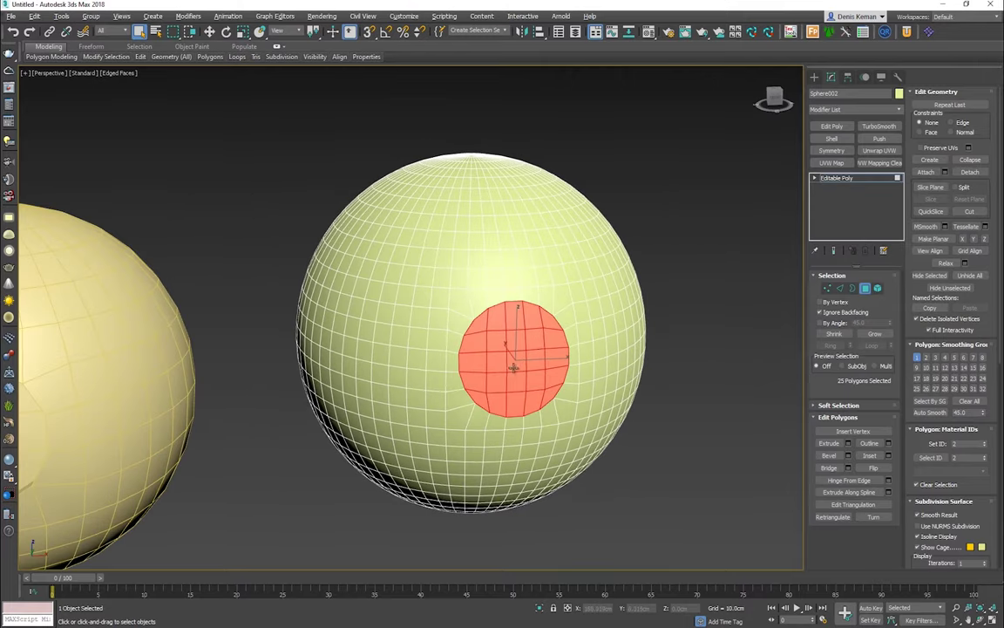
Step: Extrude the circular patch on the second sphere inward by -5 cm and leave polygon editing
left_click(847, 442)
left_click_drag(451, 342, 408, 338)
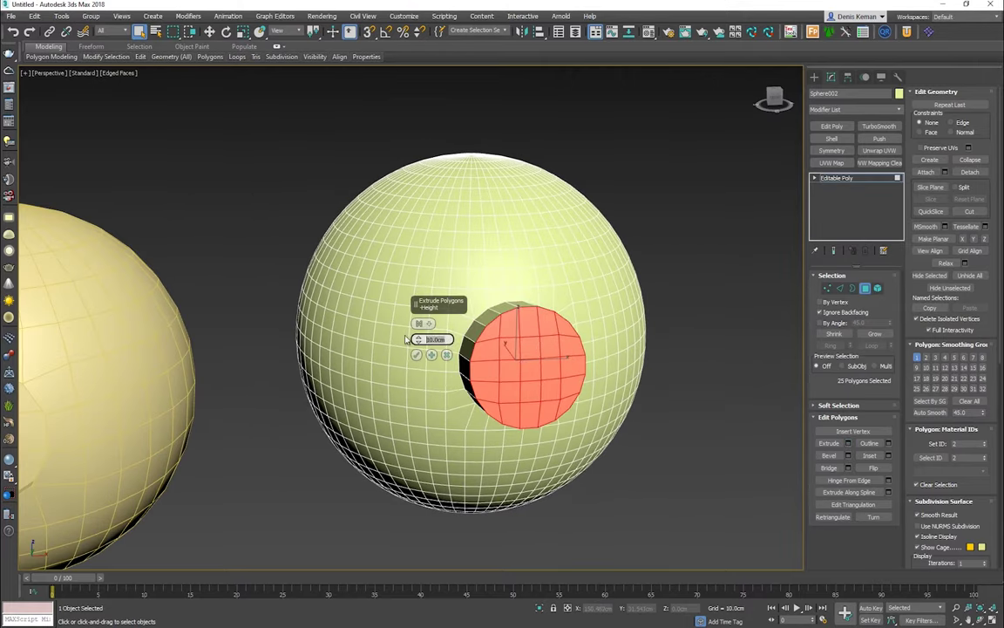
type("-5")
key("Return")
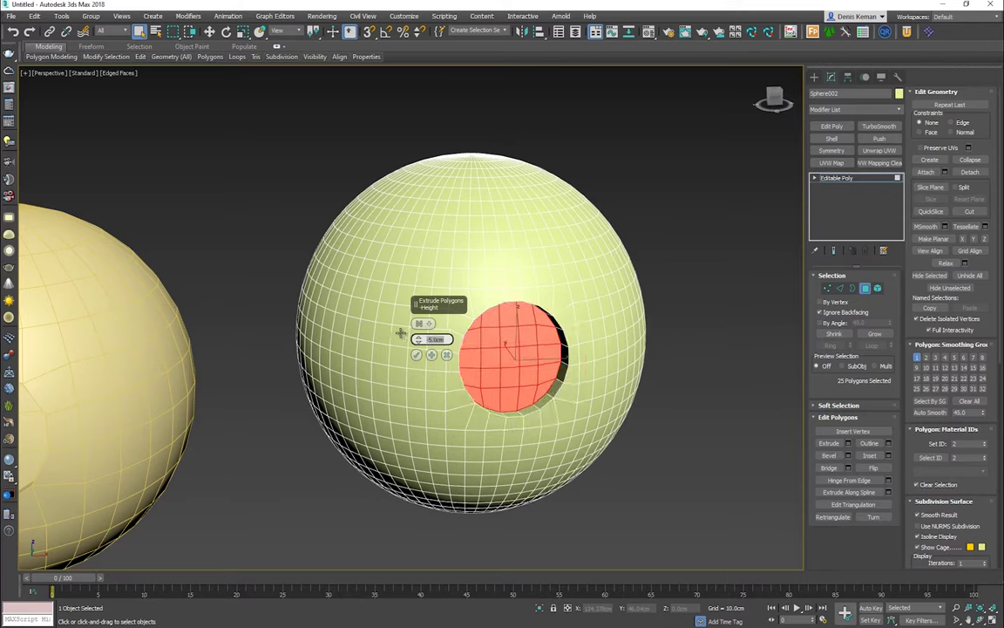
left_click(416, 354)
left_click(869, 289)
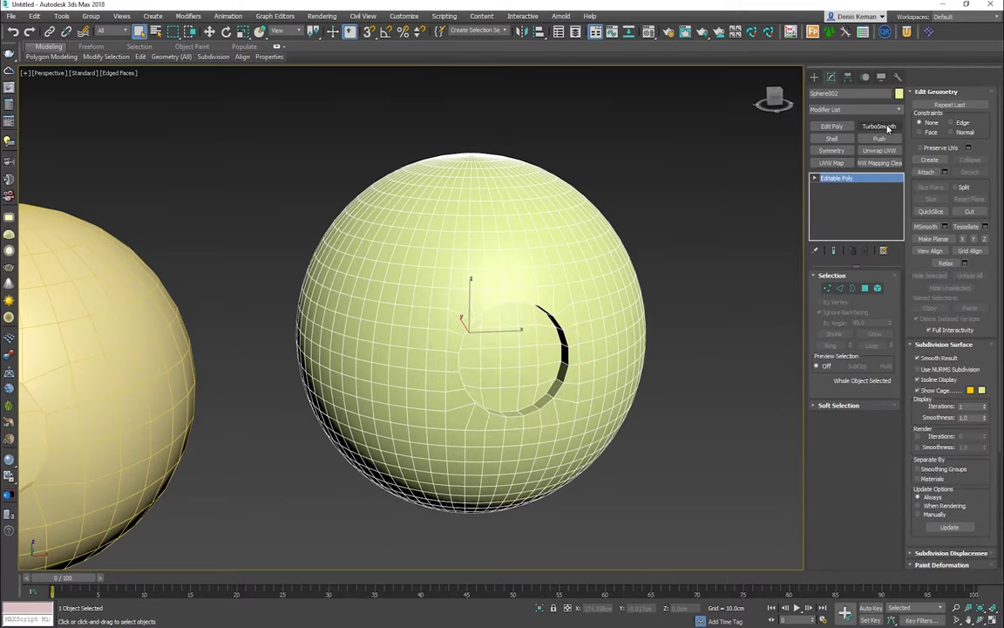
Step: Apply TurboSmooth with 2 iterations to the second sphere and check the recess rim with and without edged faces
left_click(879, 127)
key("F4")
scroll(464, 336, "up", 5)
middle_click_drag(465, 335, 363, 302, "alt")
key("F4")
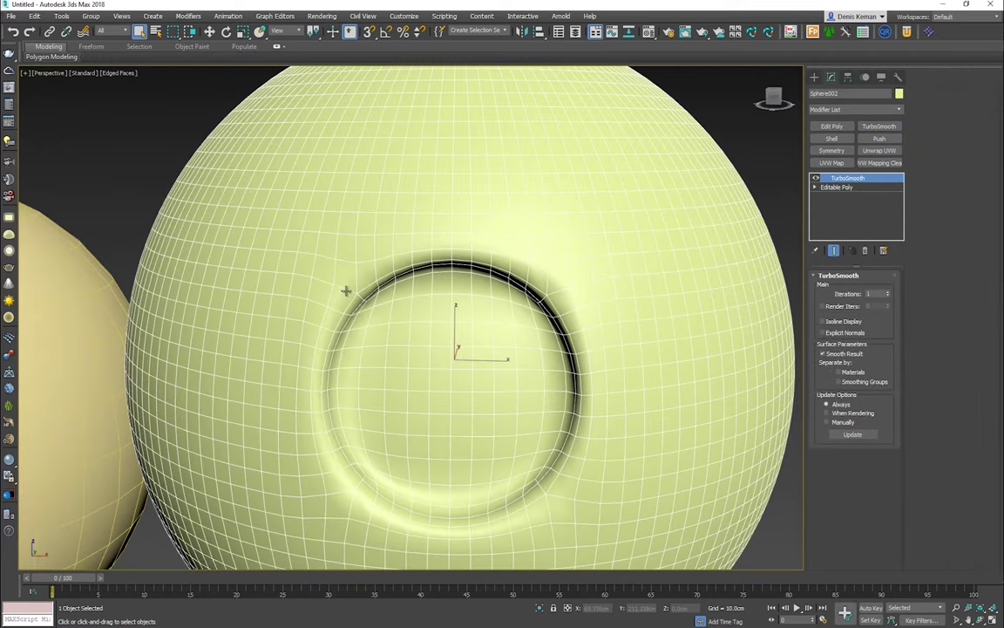
scroll(351, 288, "up", 4)
scroll(356, 262, "down", 2)
key("F4")
left_click(888, 296)
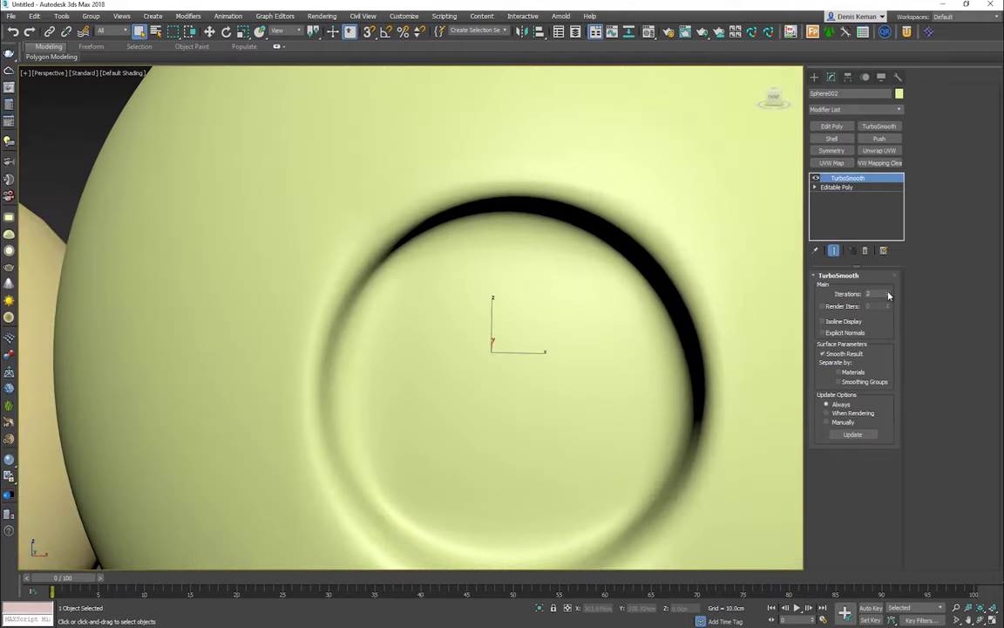
Step: Raise the TurboSmooth iterations to 4 on the second sphere while inspecting the recess edge flow
middle_click_drag(547, 254, 364, 248)
scroll(446, 233, "down", 3)
middle_click_drag(260, 325, 404, 347, "alt")
key("F4")
middle_click_drag(458, 279, 451, 293, "alt")
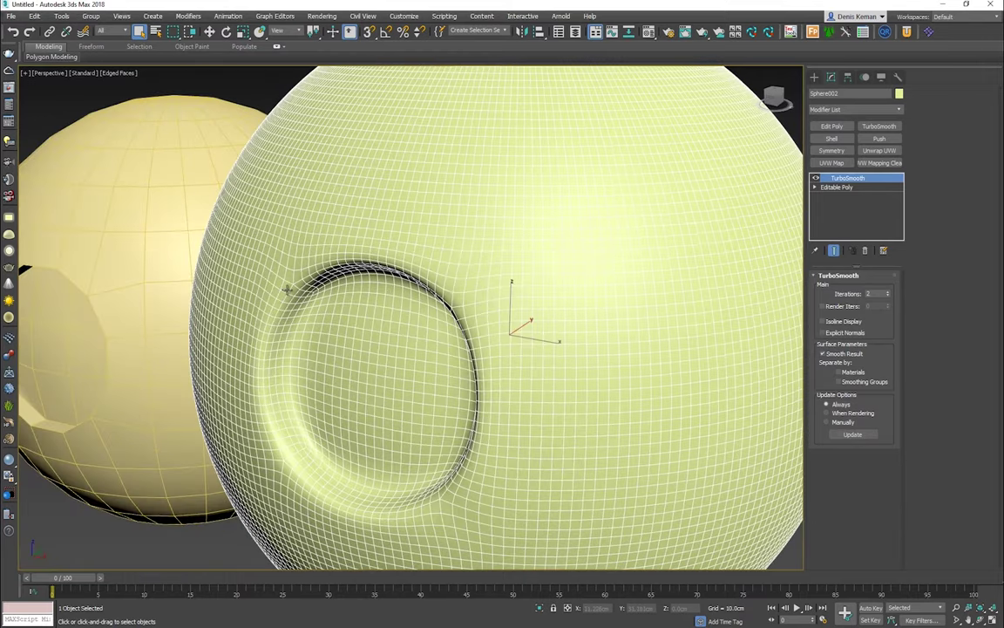
scroll(291, 287, "up", 4)
middle_click_drag(388, 304, 358, 307, "alt")
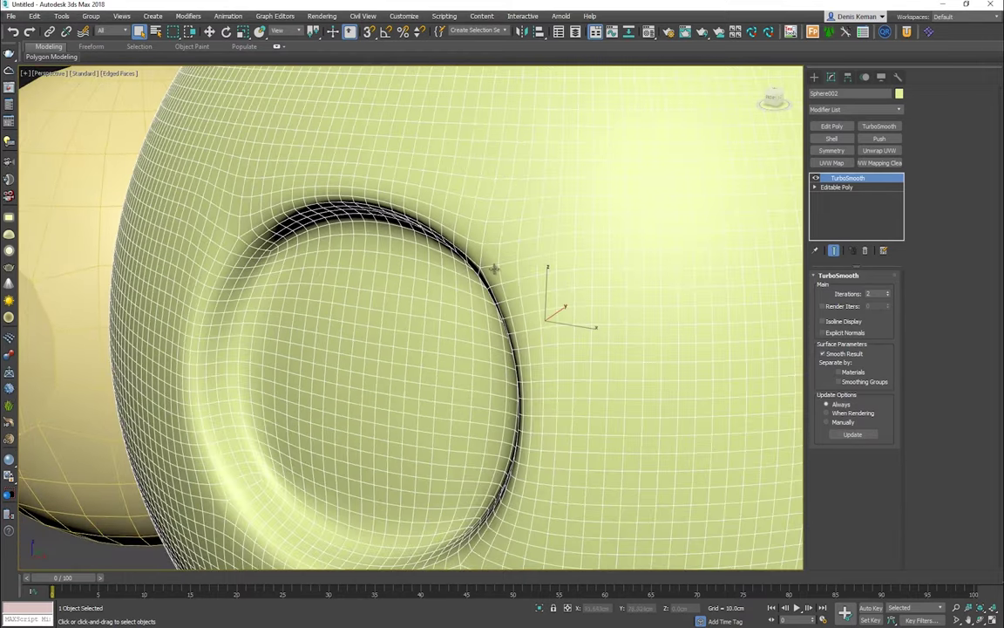
left_click(888, 293)
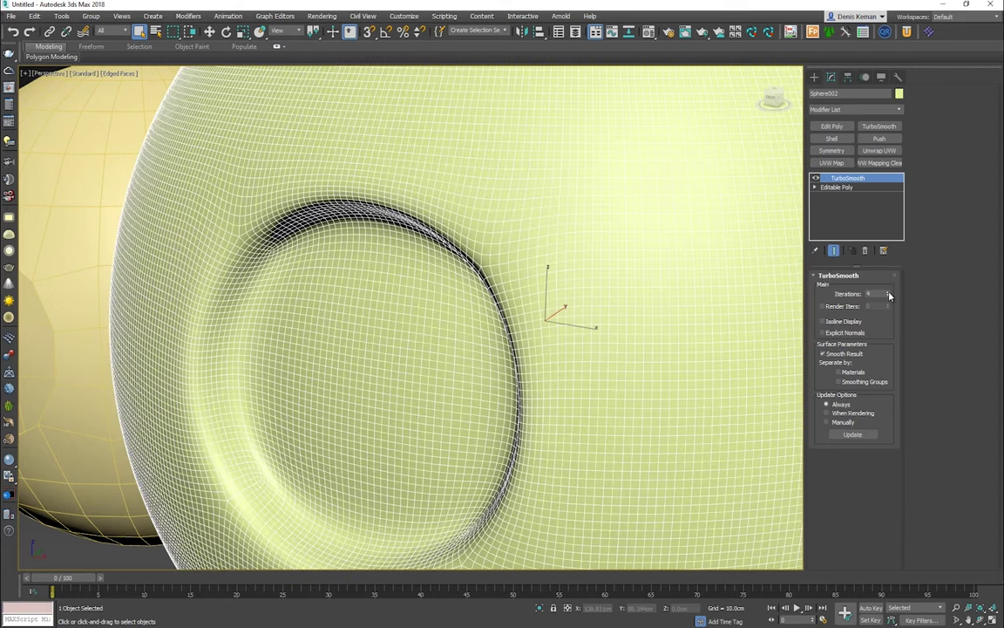
left_click(888, 293)
Step: Lower the TurboSmooth iterations to 1 and remove the modifier from the second sphere
key("F4")
scroll(538, 329, "down", 4)
mouse_move(535, 310)
middle_mouse_down("alt")
mouse_move(542, 295)
mouse_move(522, 304)
middle_mouse_up("alt")
scroll(544, 286, "up", 2)
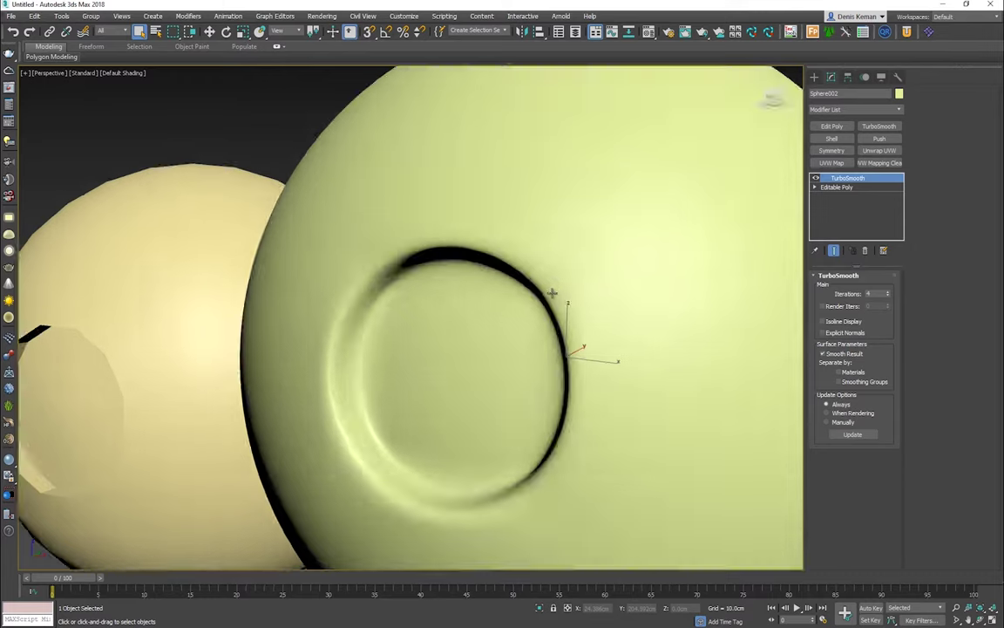
scroll(555, 295, "down", 4)
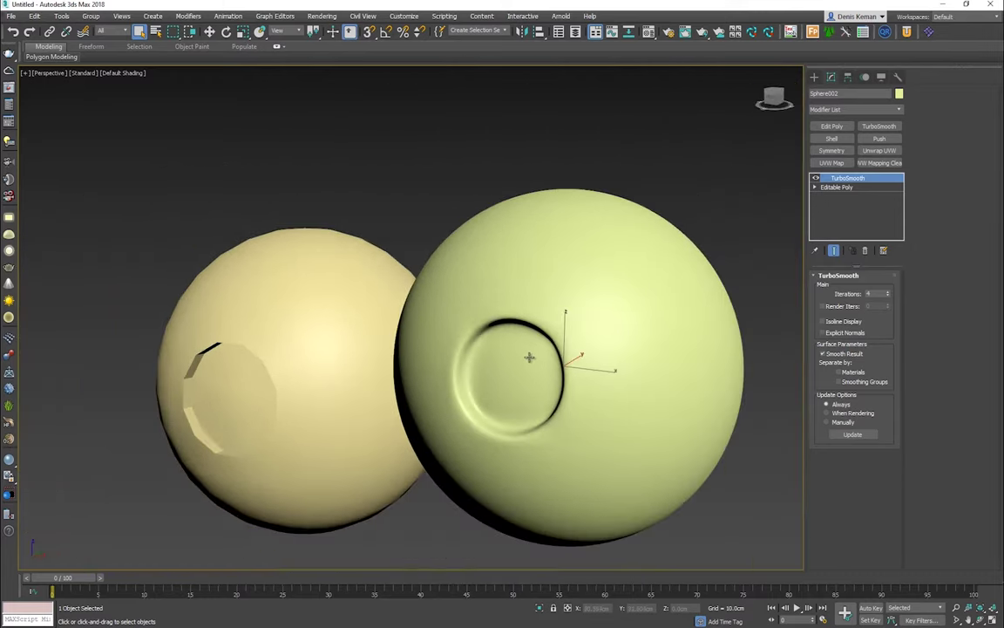
middle_click_drag(542, 360, 629, 349, "alt")
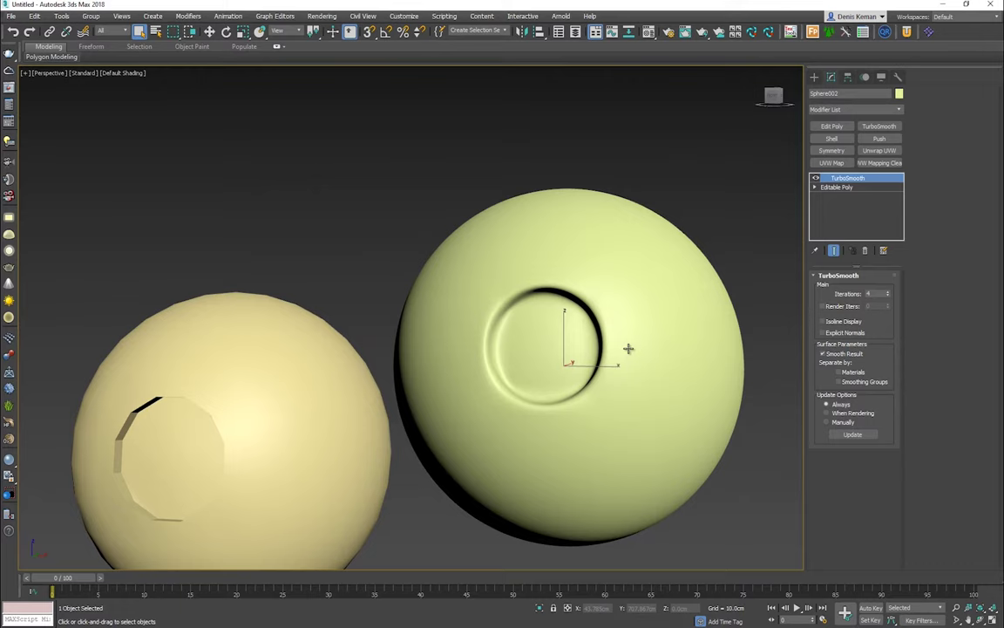
left_click(888, 296)
key("F4")
middle_click_drag(545, 336, 481, 327, "alt")
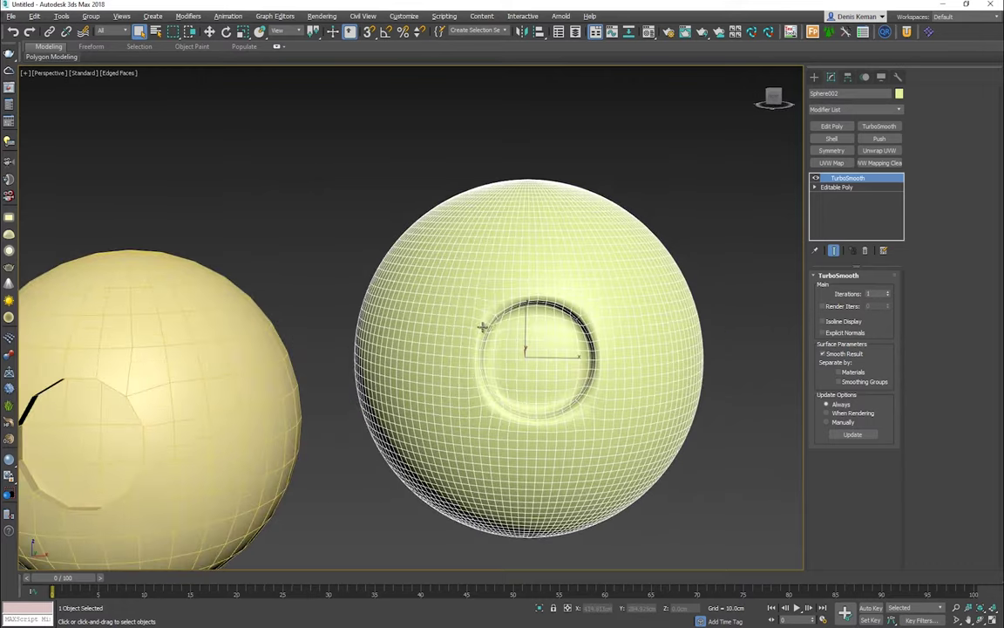
left_click(868, 251)
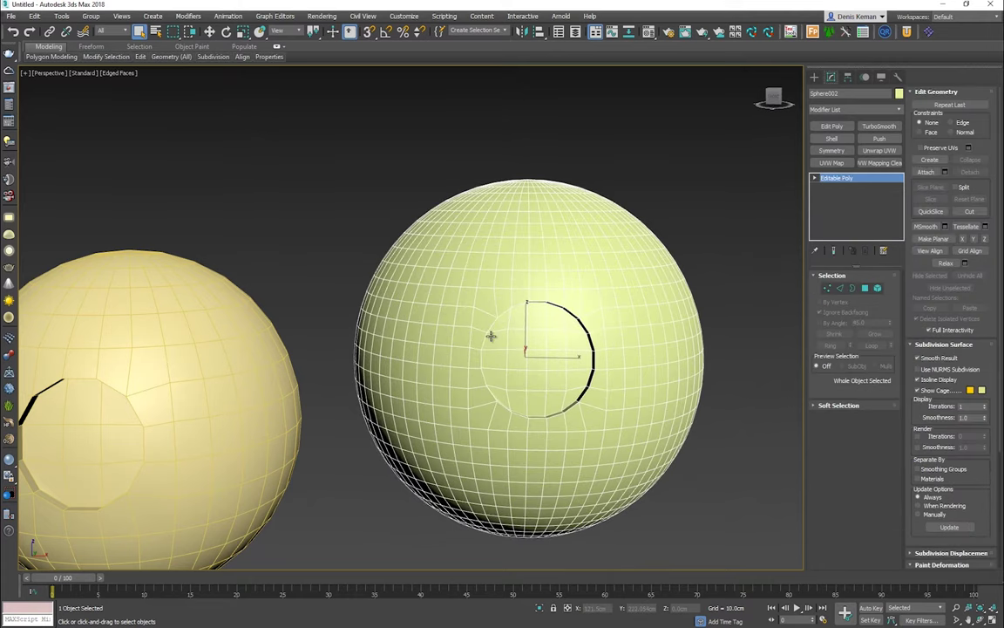
Step: Insert supporting edge loops with Swift Loop close to all four sides of the second sphere's round recess
middle_click_drag(422, 220, 379, 201)
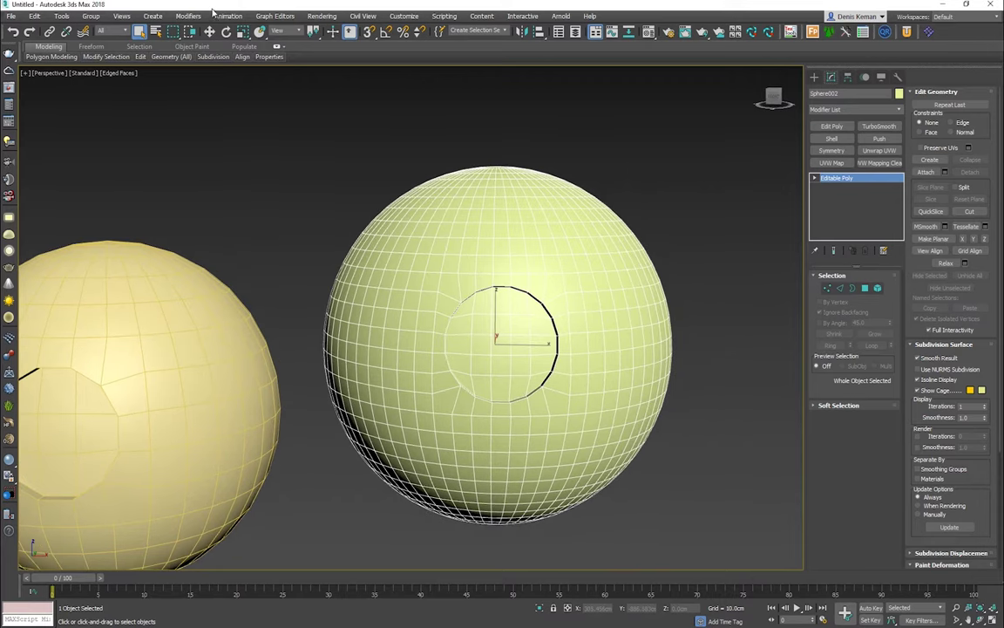
left_click(277, 48)
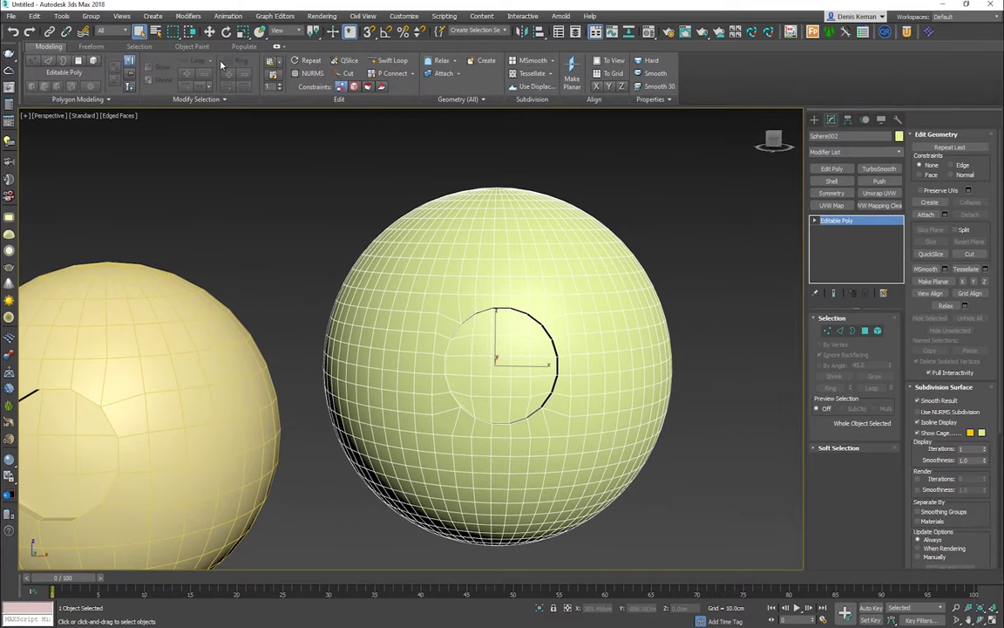
left_click(391, 60)
middle_click_drag(482, 343, 331, 201)
scroll(428, 319, "up", 5)
scroll(428, 319, "up", 2)
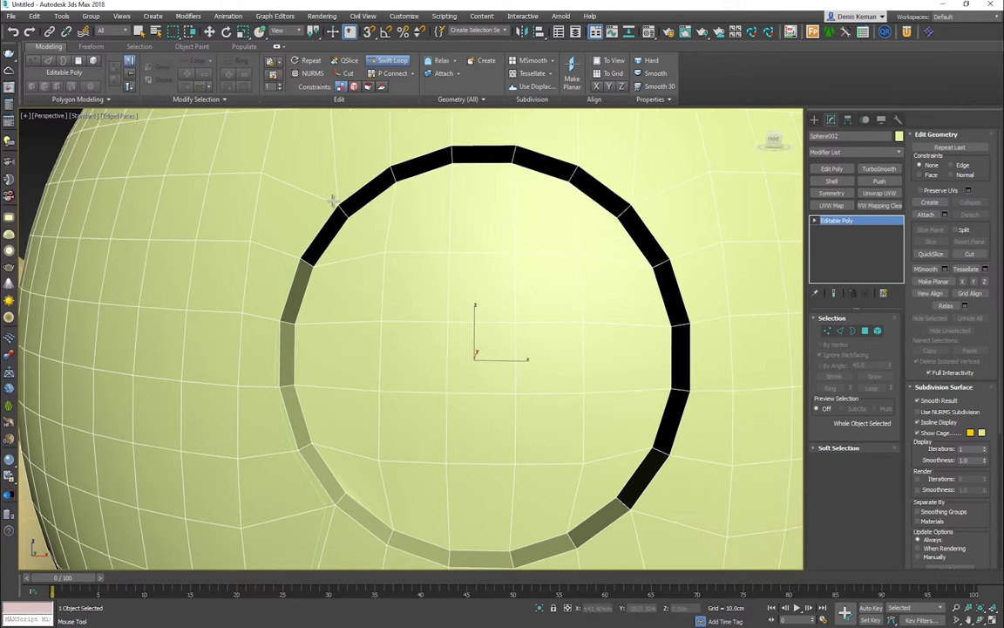
middle_click_drag(335, 202, 305, 203)
scroll(277, 189, "down", 3)
middle_click_drag(372, 222, 417, 258, "alt")
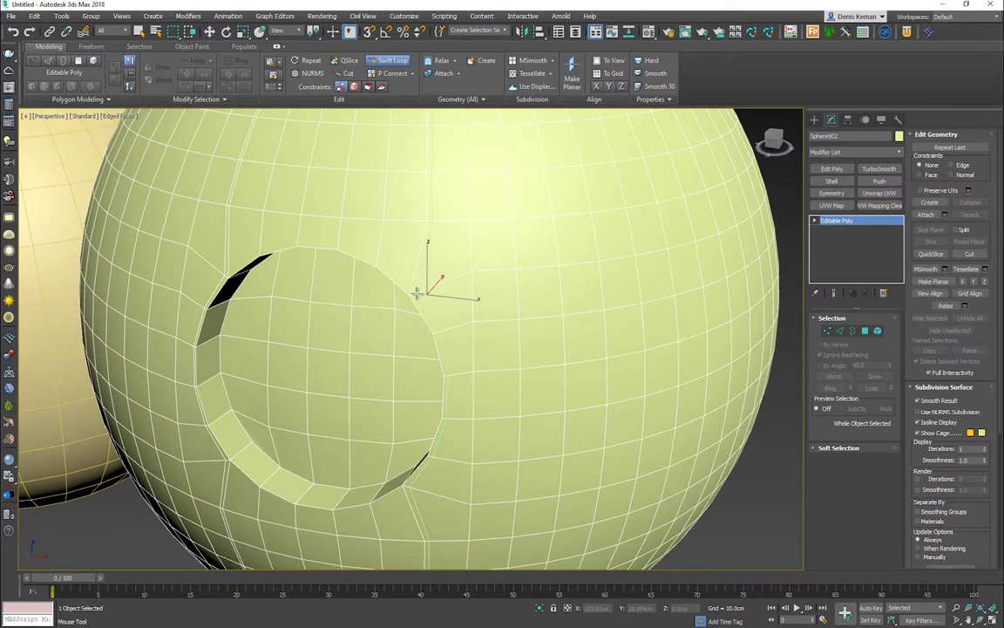
middle_click_drag(378, 279, 384, 232)
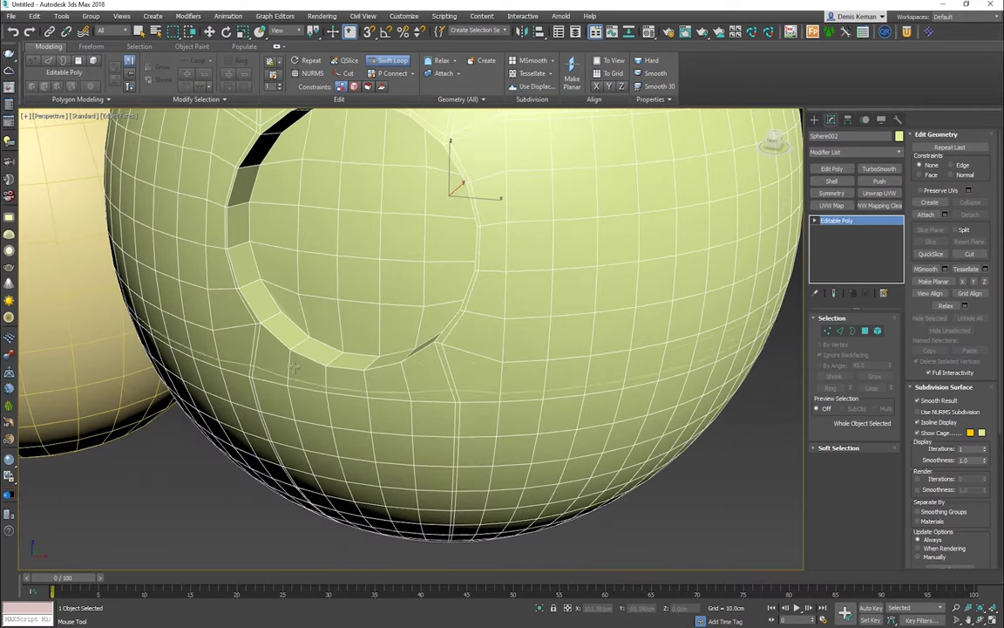
right_click(294, 358)
Step: Apply TurboSmooth to the second sphere with 3 iterations
middle_click_drag(274, 337, 374, 372)
middle_click_drag(374, 372, 330, 430)
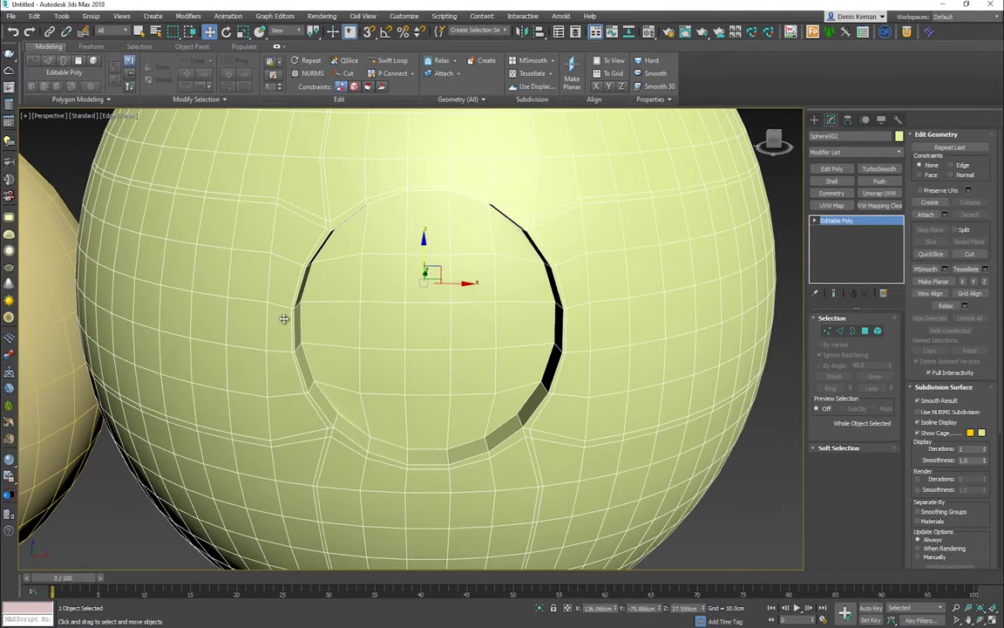
middle_click_drag(353, 218, 346, 282)
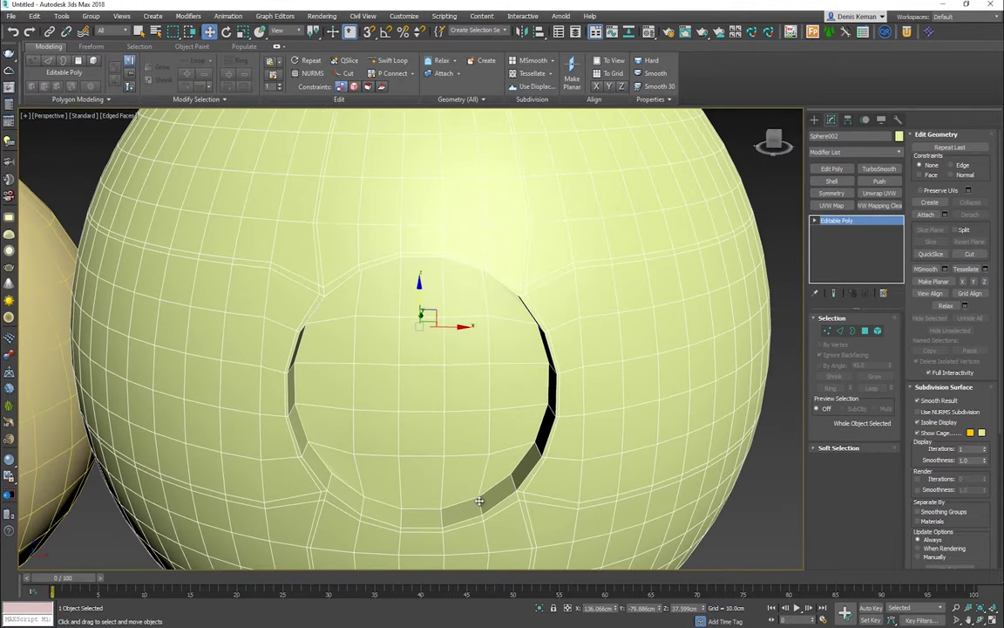
middle_click_drag(347, 322, 386, 329, "alt")
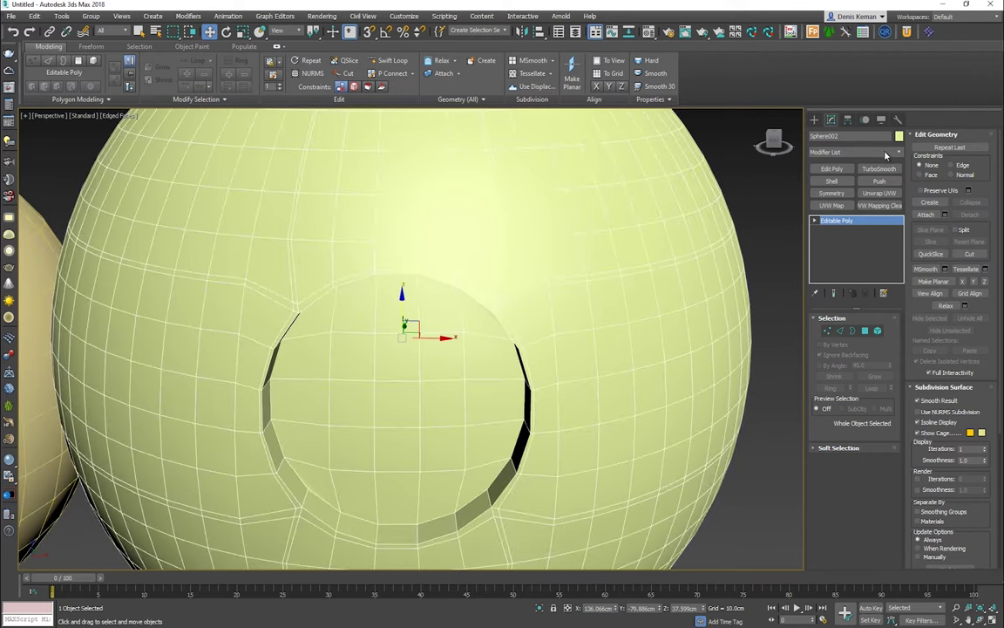
left_click(878, 169)
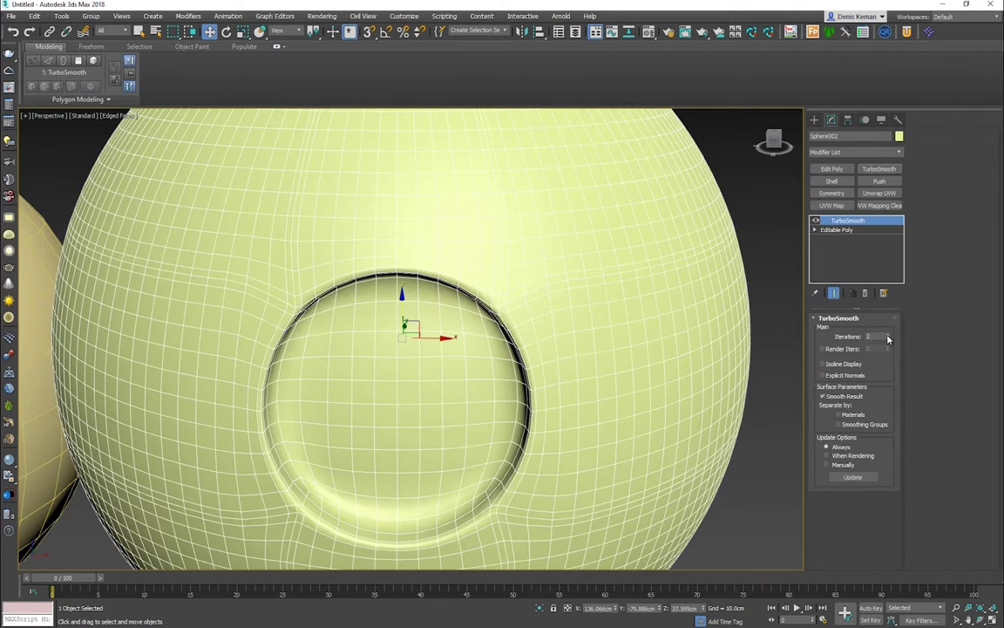
left_click(888, 337)
Step: Examine the smoothed recess and the pinching along the support loops from several angles, with edged faces off and on
middle_click_drag(426, 233, 241, 322, "alt")
key("F4")
scroll(345, 345, "down", 3)
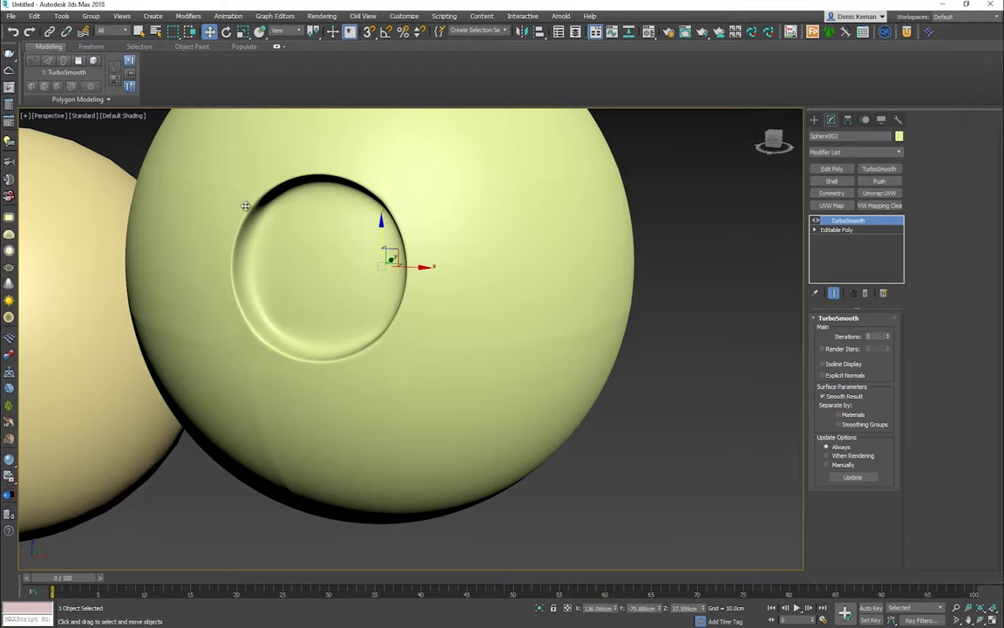
middle_click_drag(308, 359, 291, 354, "alt")
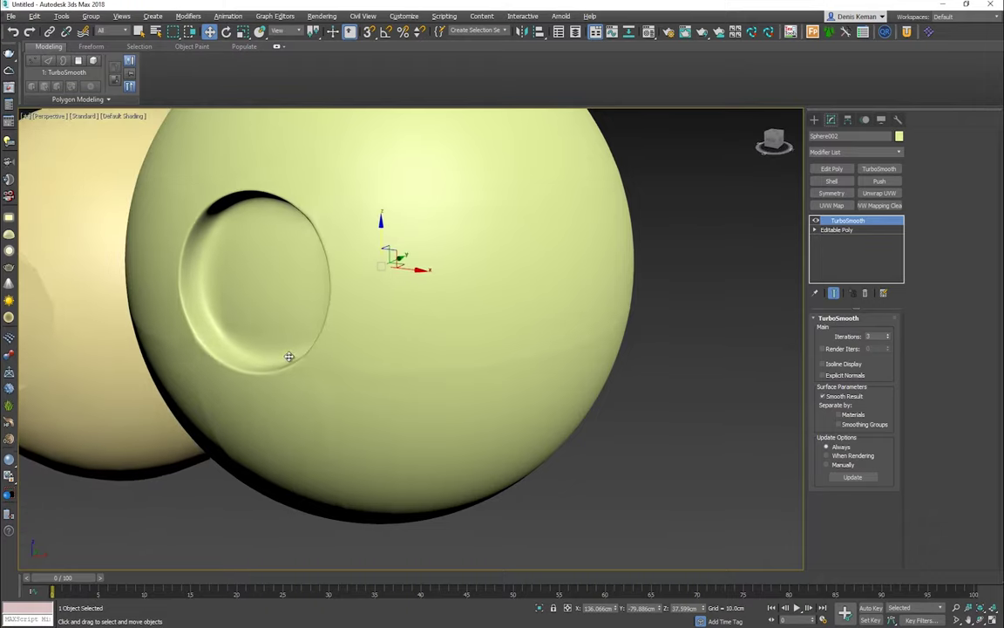
scroll(263, 241, "down", 3)
middle_click_drag(262, 241, 343, 280, "alt")
key("F4")
middle_click_drag(361, 152, 354, 193, "alt")
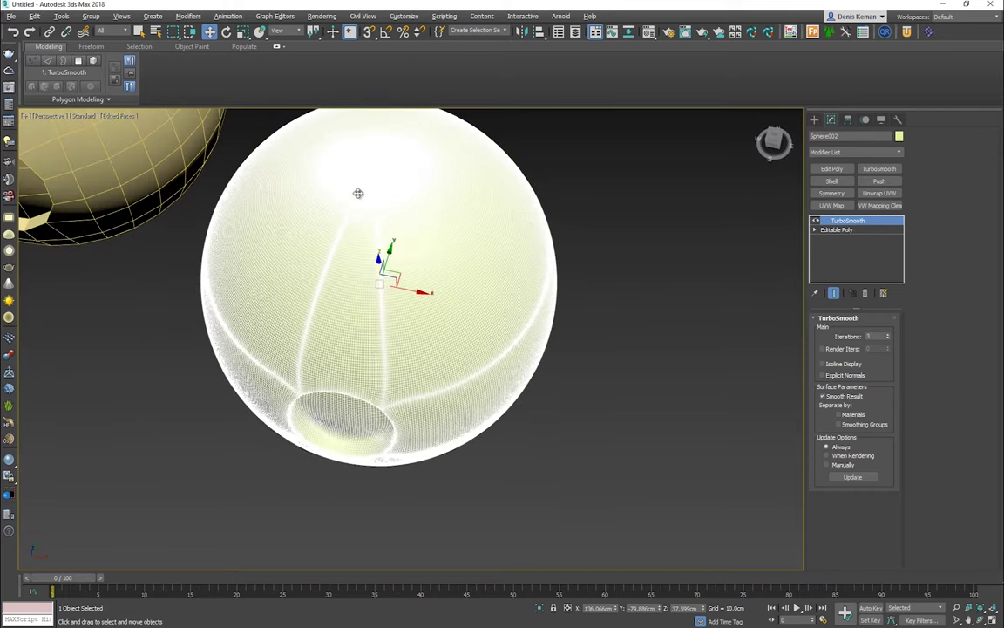
key("F4")
mouse_move(363, 363)
middle_mouse_down("alt")
mouse_move(475, 365)
mouse_move(470, 375)
mouse_move(392, 337)
mouse_move(401, 287)
mouse_move(476, 283)
mouse_move(435, 284)
middle_mouse_up("alt")
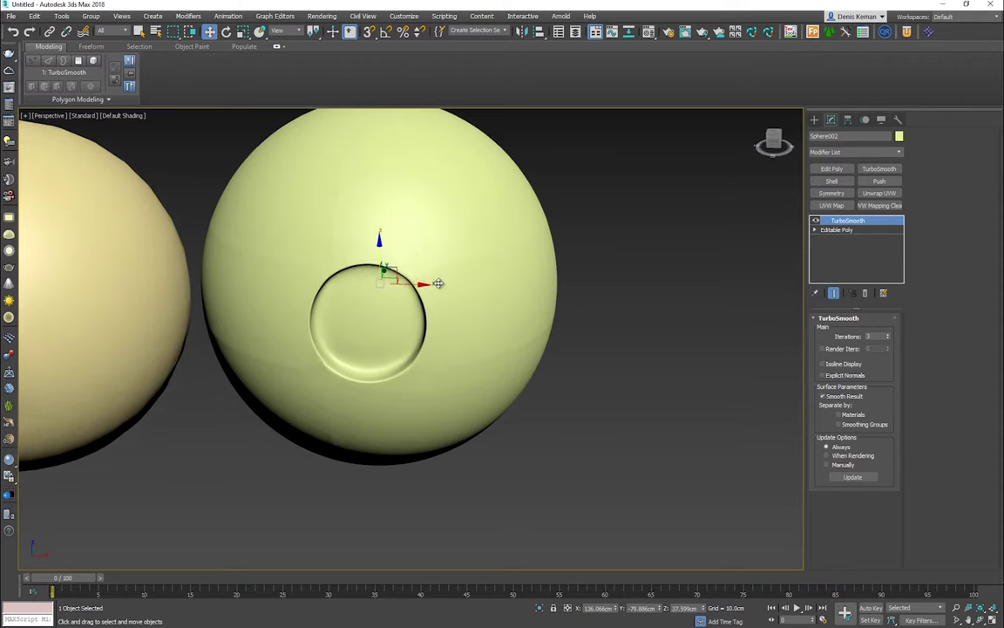
scroll(424, 279, "up", 3)
key("F4")
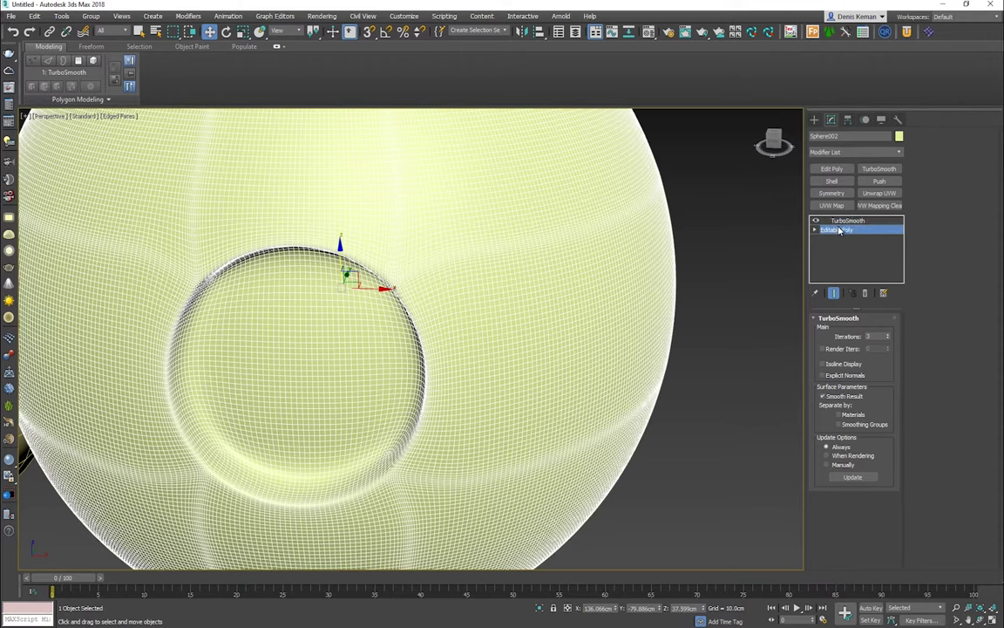
Step: Examine the support loops around the recess in the unsmoothed base mesh, briefly at edge level
left_click(832, 229)
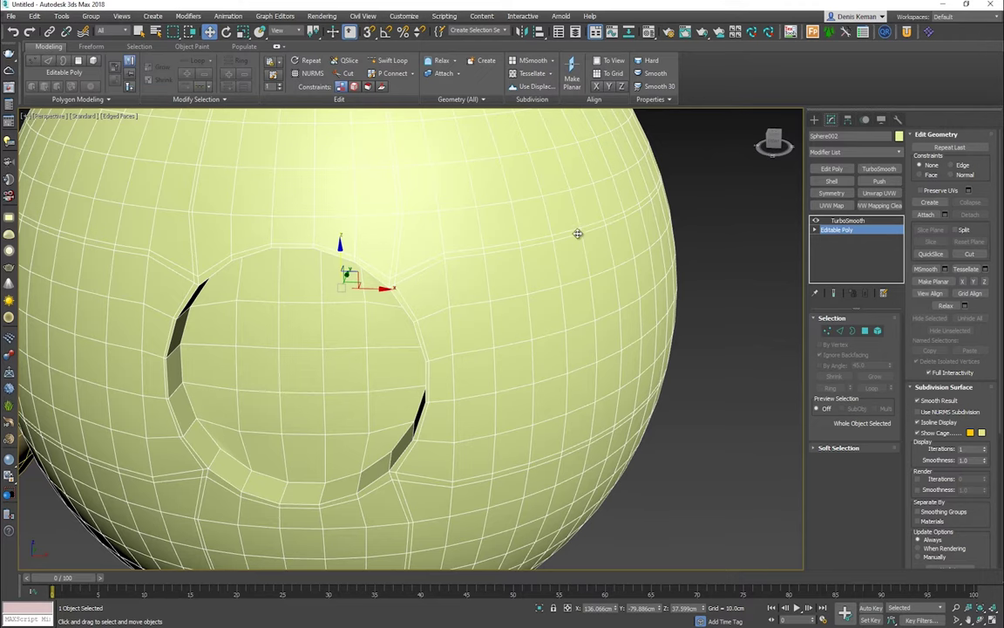
scroll(407, 330, "down", 3)
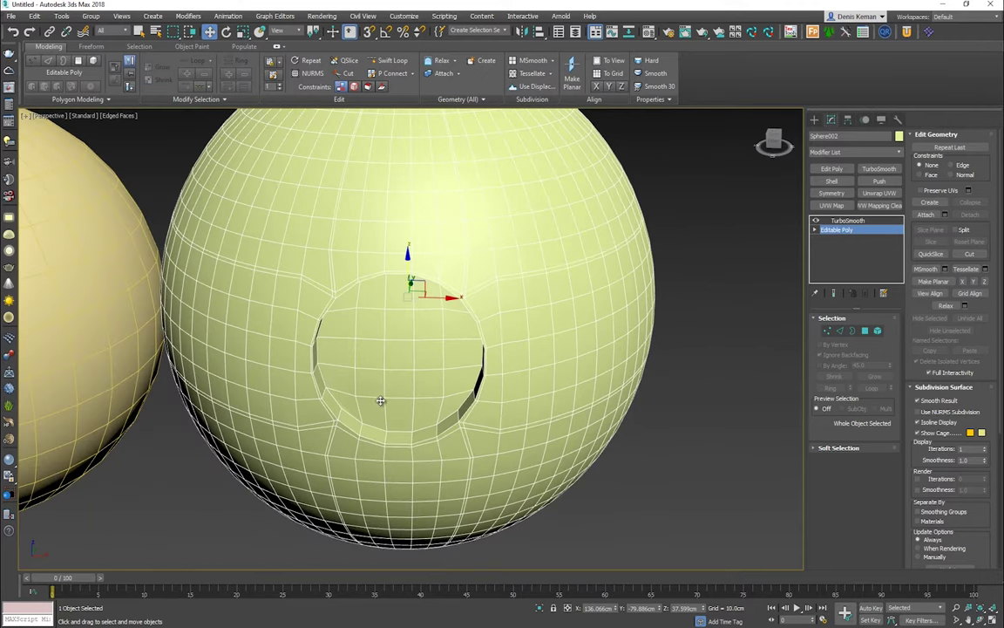
middle_click_drag(380, 400, 341, 356)
scroll(318, 279, "up", 3)
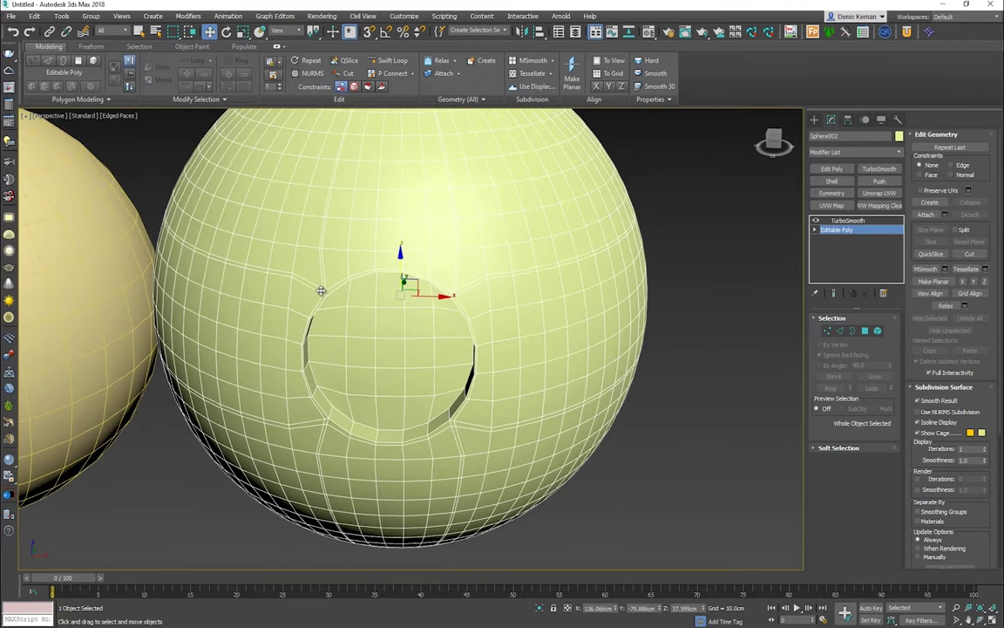
key("2")
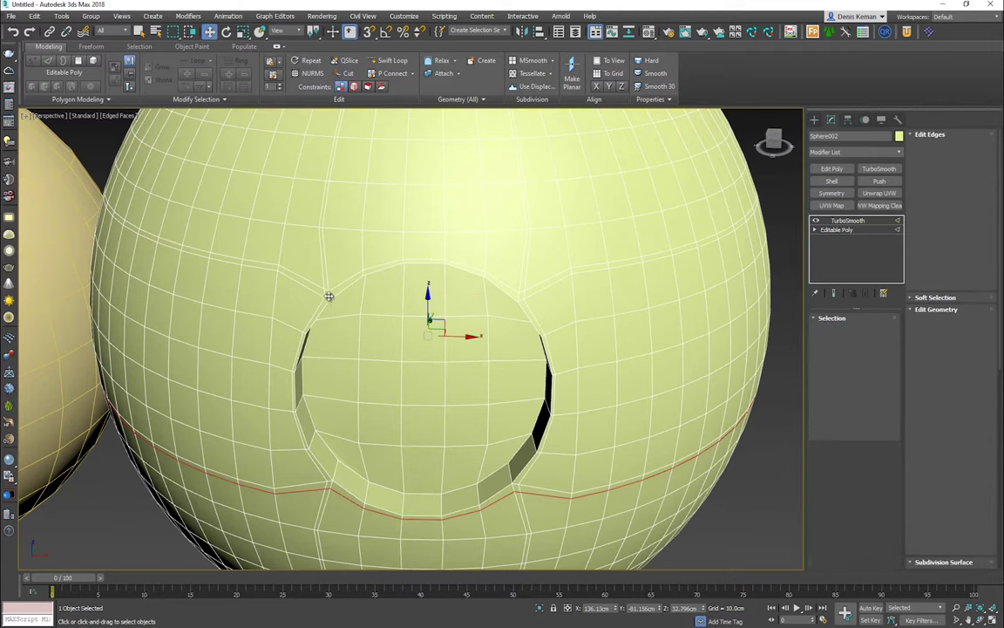
scroll(311, 304, "down", 4)
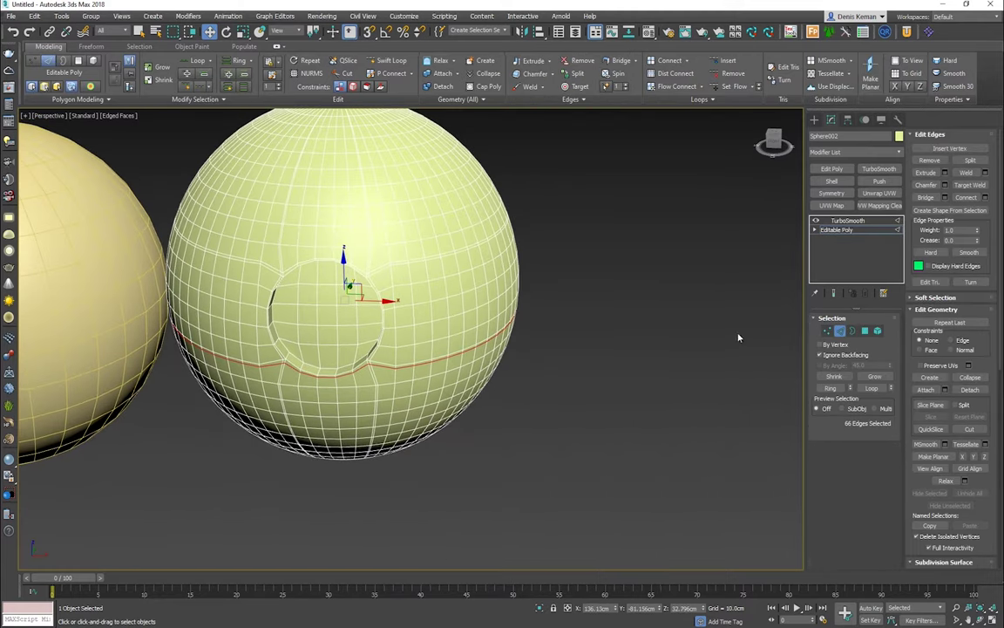
left_click(838, 331)
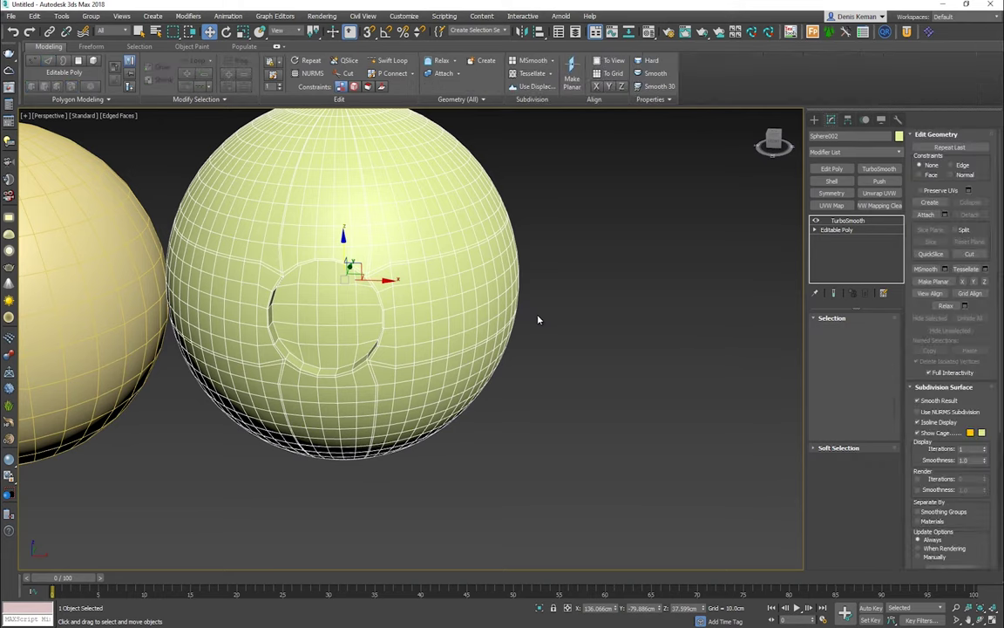
Step: Display the scene in the four-viewport layout
scroll(399, 347, "down", 3)
mouse_move(399, 347)
middle_mouse_down("alt")
mouse_move(404, 364)
mouse_move(392, 367)
middle_mouse_up("alt")
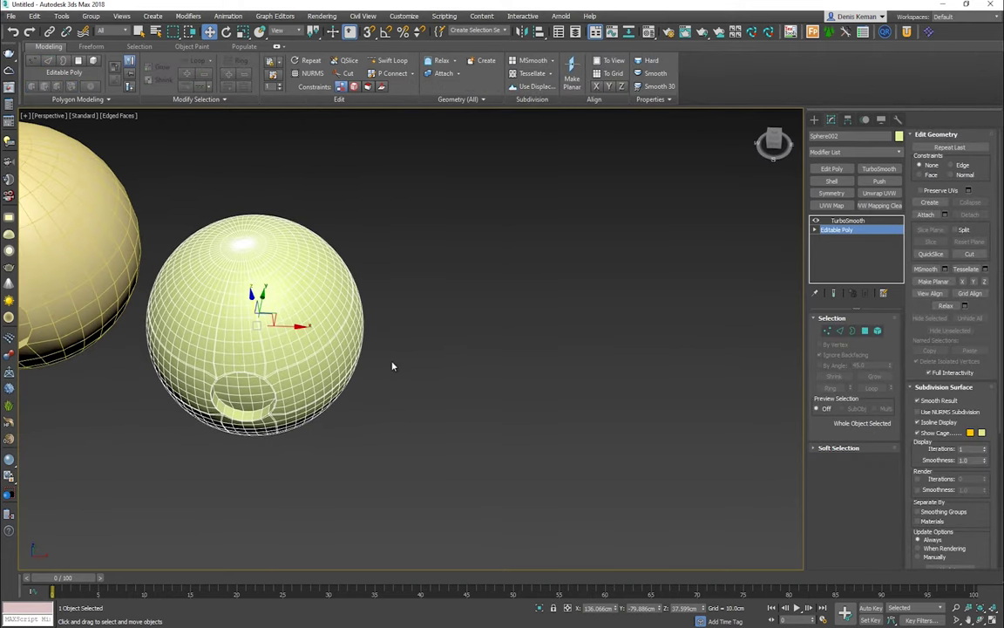
key("alt+w")
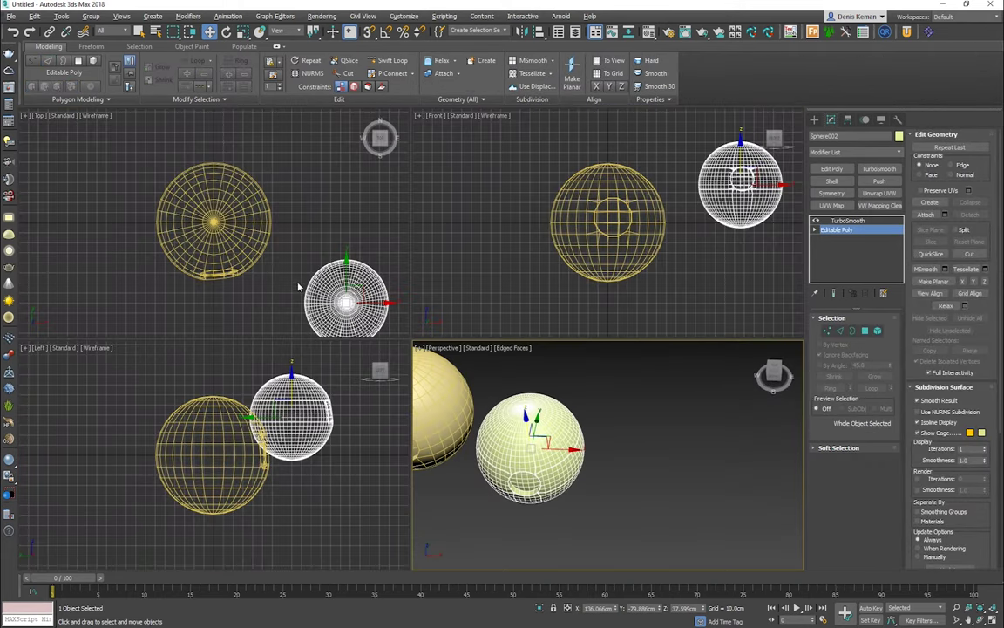
Step: Collapse the modeling ribbon and move the second sphere along Y to about -0.9 cm, level with the first sphere
left_click(277, 47)
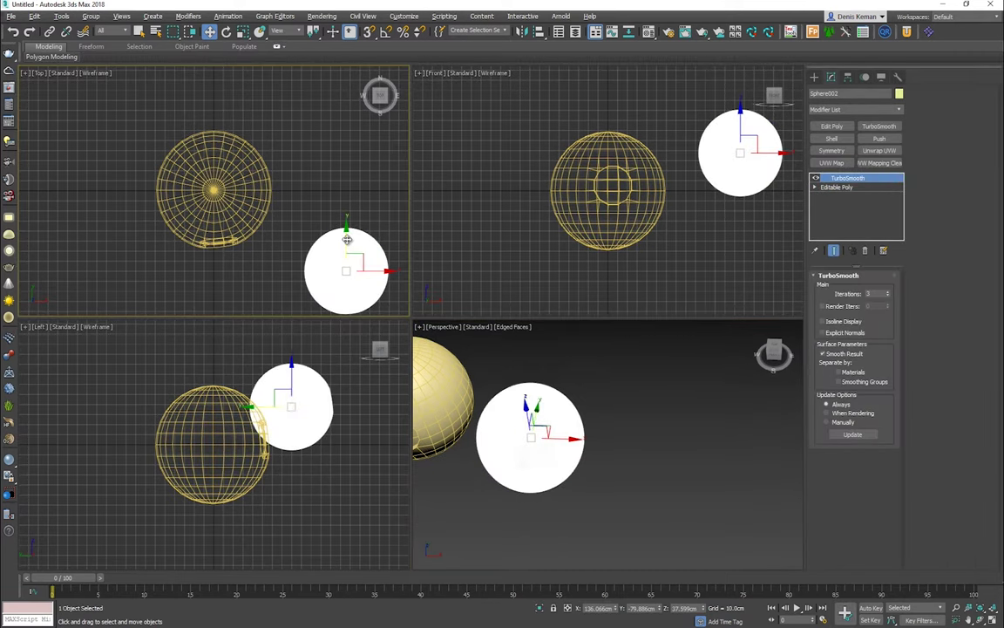
left_click_drag(350, 242, 350, 162)
middle_click_drag(284, 192, 94, 229)
left_click(301, 260)
Step: Create a plane about 129 by 138 cm beside the second sphere, with 8 length segments and 8 width segments
left_click(814, 78)
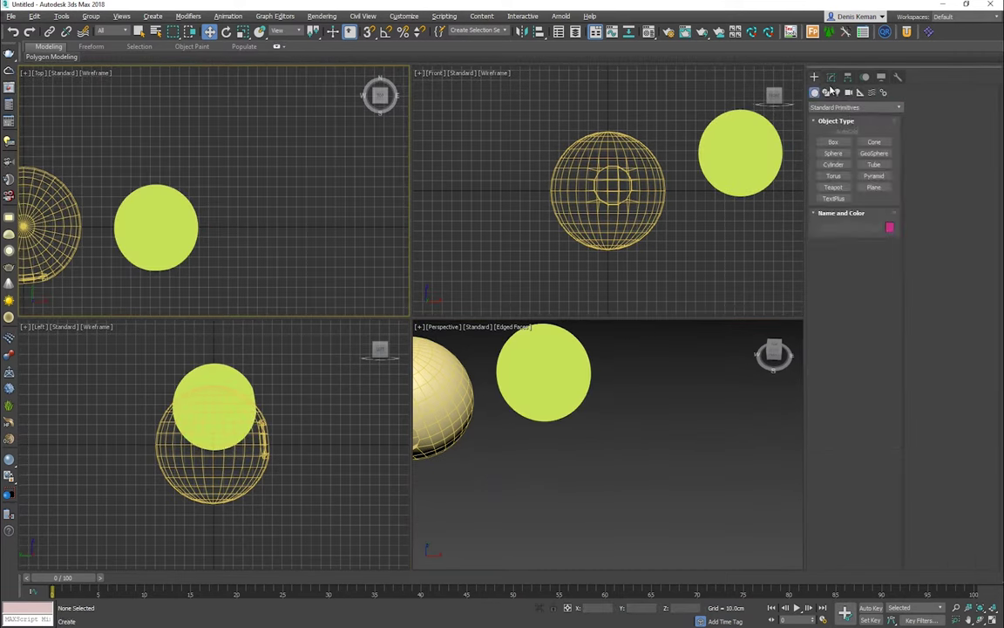
left_click(874, 187)
left_click_drag(235, 173, 369, 302)
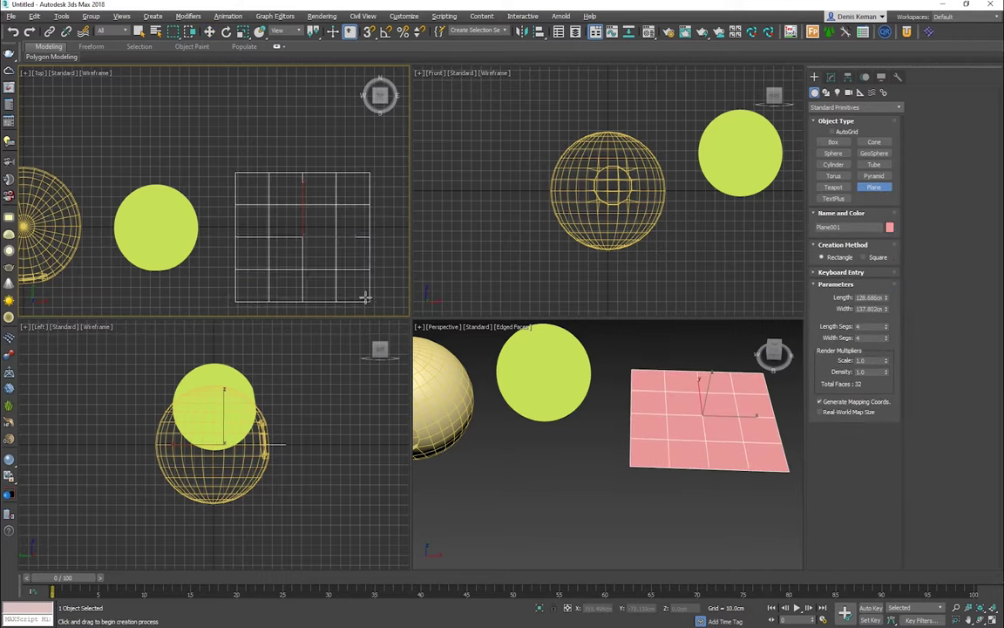
left_click_drag(869, 326, 831, 326)
type("8")
key("Tab")
type("8")
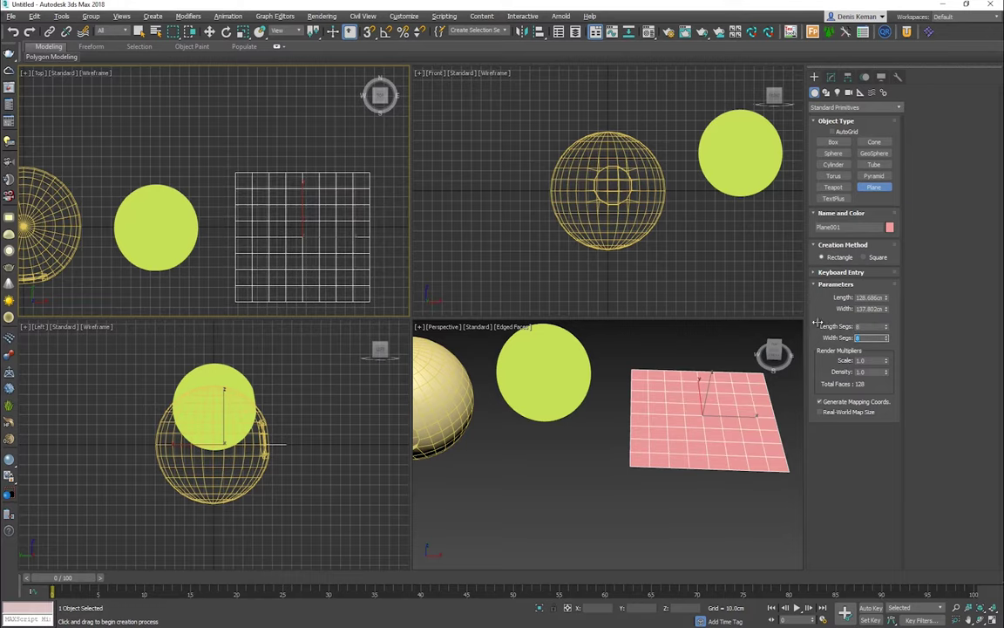
right_click(347, 265)
Step: Maximize the perspective view on the new plane and convert the plane to Editable Poly
middle_click_drag(663, 404, 618, 411)
key("alt+w")
middle_click_drag(557, 353, 475, 340, "alt")
left_click(831, 76)
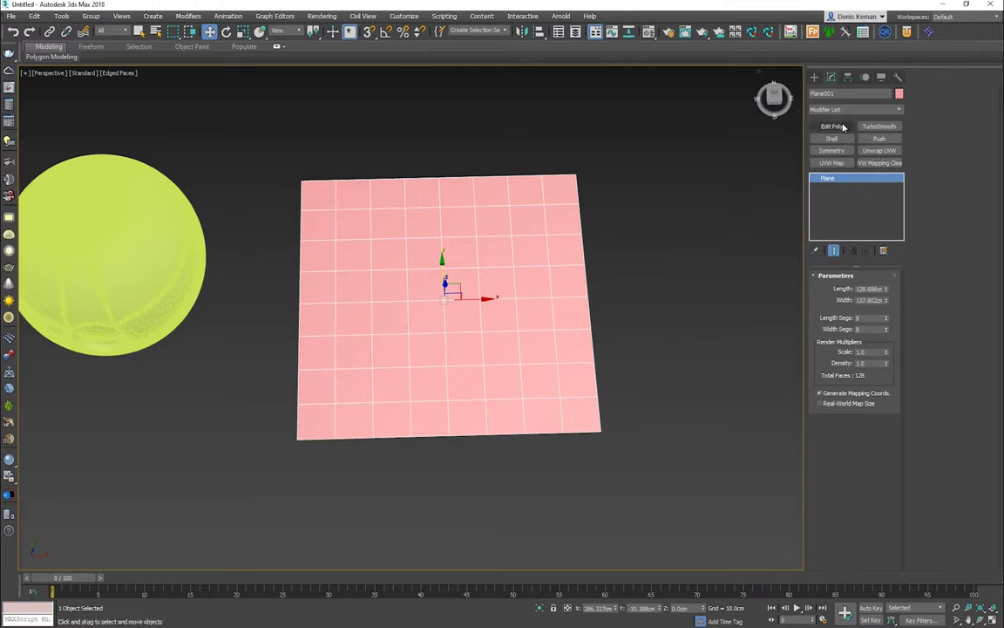
right_click(490, 275)
mouse_move(538, 392)
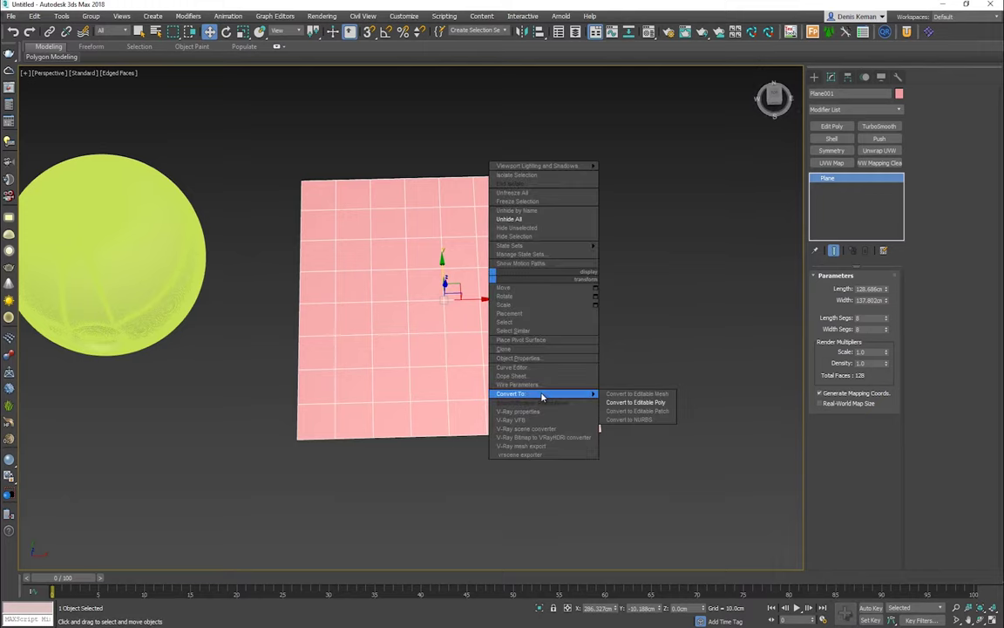
left_click(640, 398)
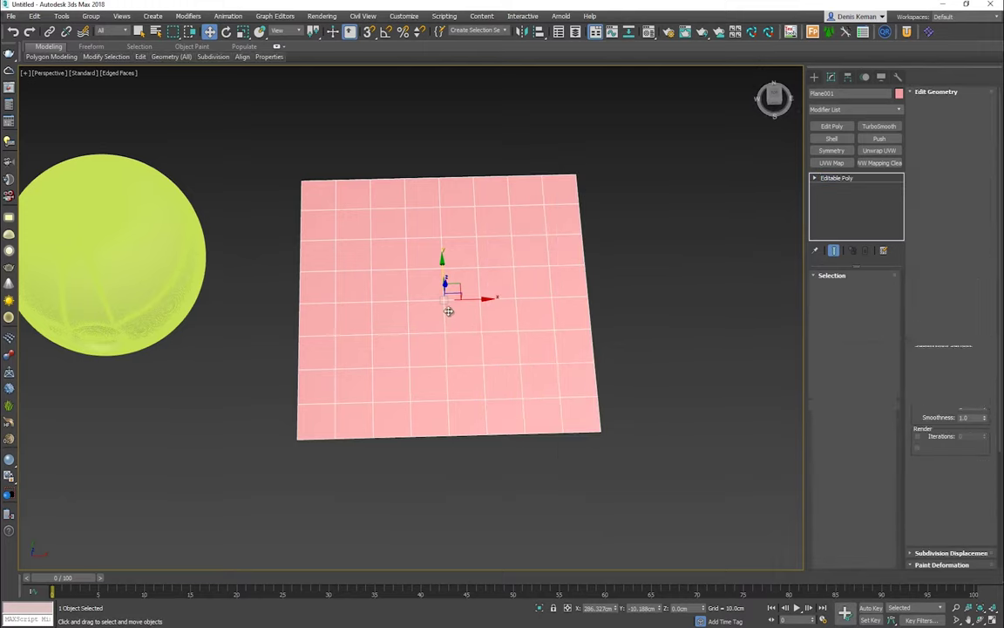
Step: Select the central 16 polygons of the plane and regularize them into a circle
middle_click_drag(451, 298, 451, 314, "alt")
key("q")
left_click_drag(387, 258, 499, 356)
right_click(443, 301)
left_click(392, 399)
middle_click_drag(450, 336, 450, 320, "alt")
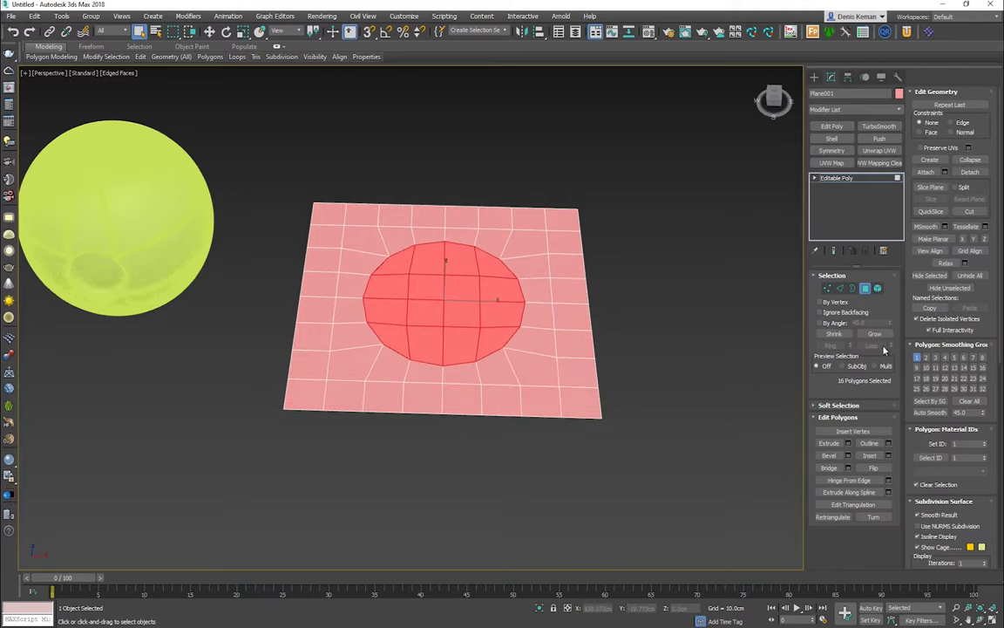
left_click(869, 290)
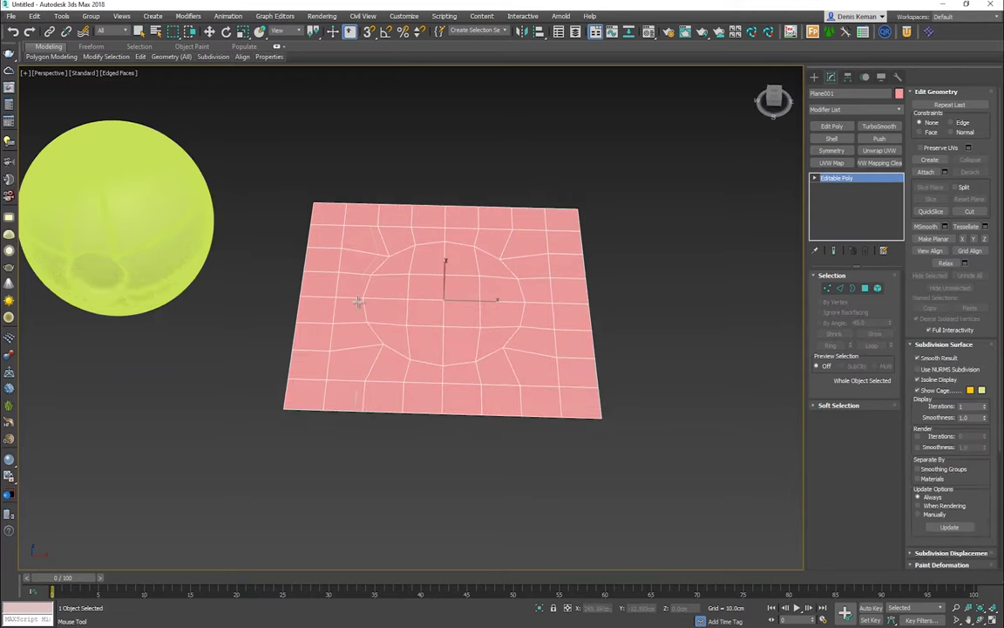
Step: Try adding SwiftLoop support loops just outside the circle on all four sides of the plane
left_click(359, 303)
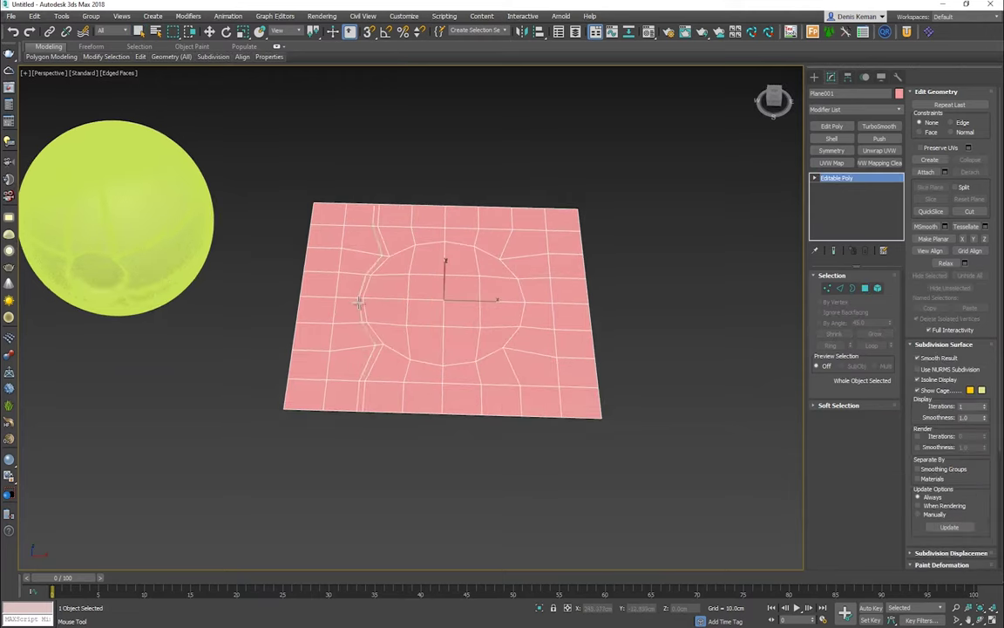
left_click(513, 357)
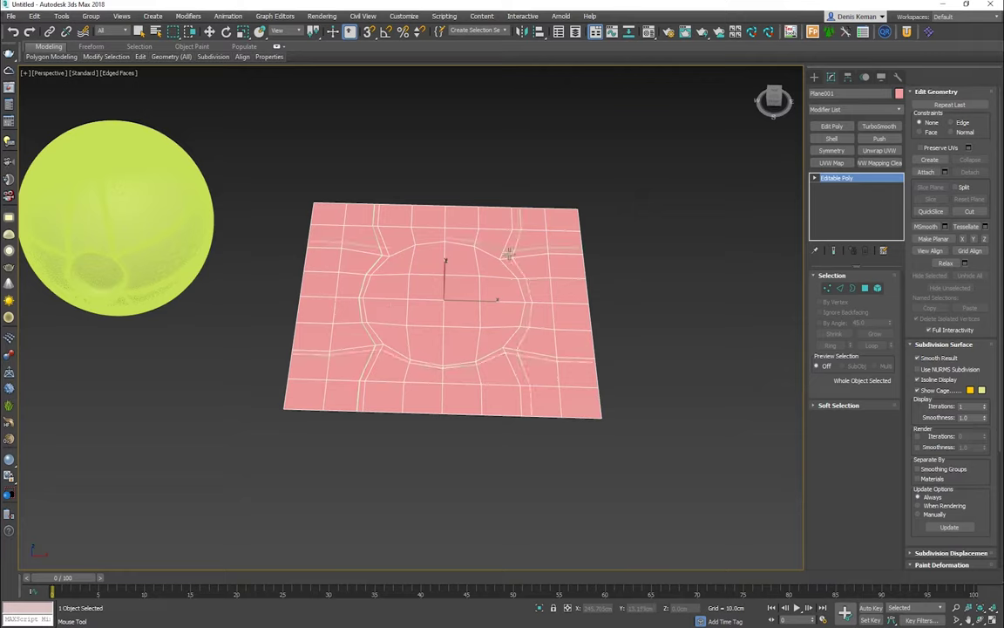
key("w")
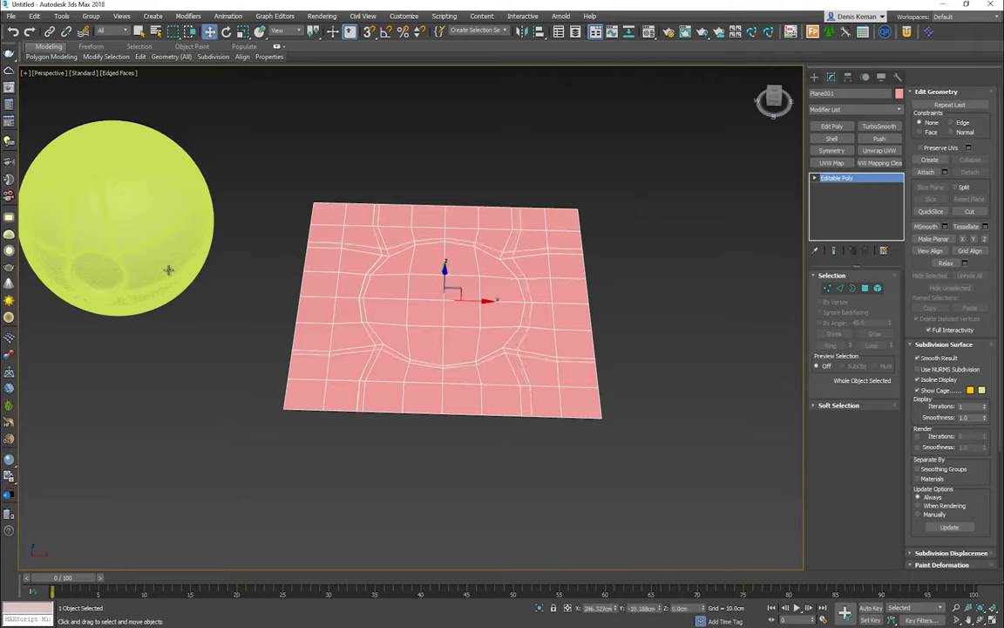
Step: Select the four support loops that run past the circle to the plane's borders and take them out again
middle_click_drag(168, 270, 174, 260, "alt")
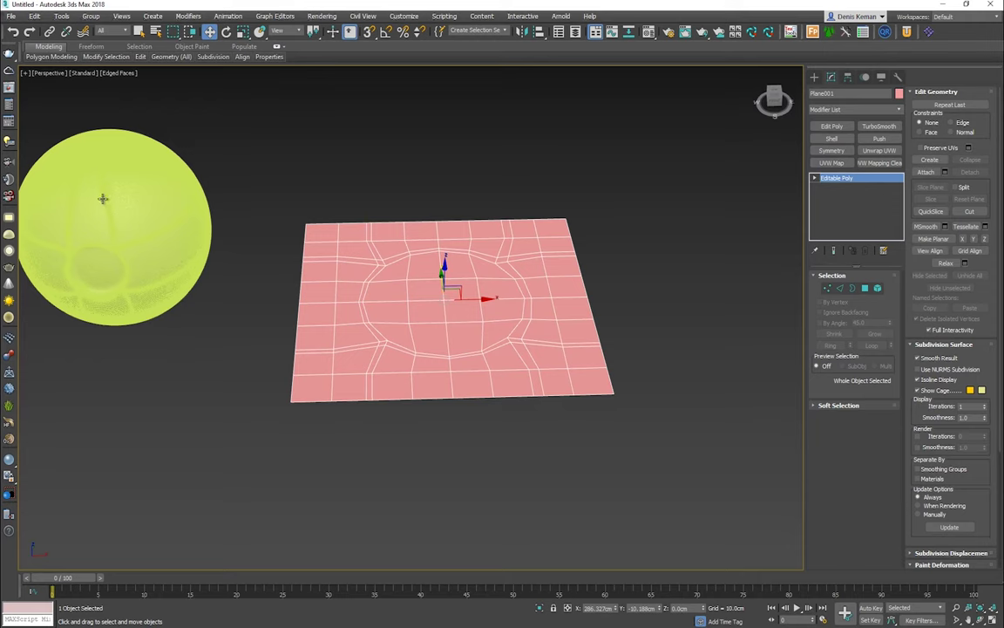
middle_click_drag(303, 219, 400, 270, "alt")
key("2")
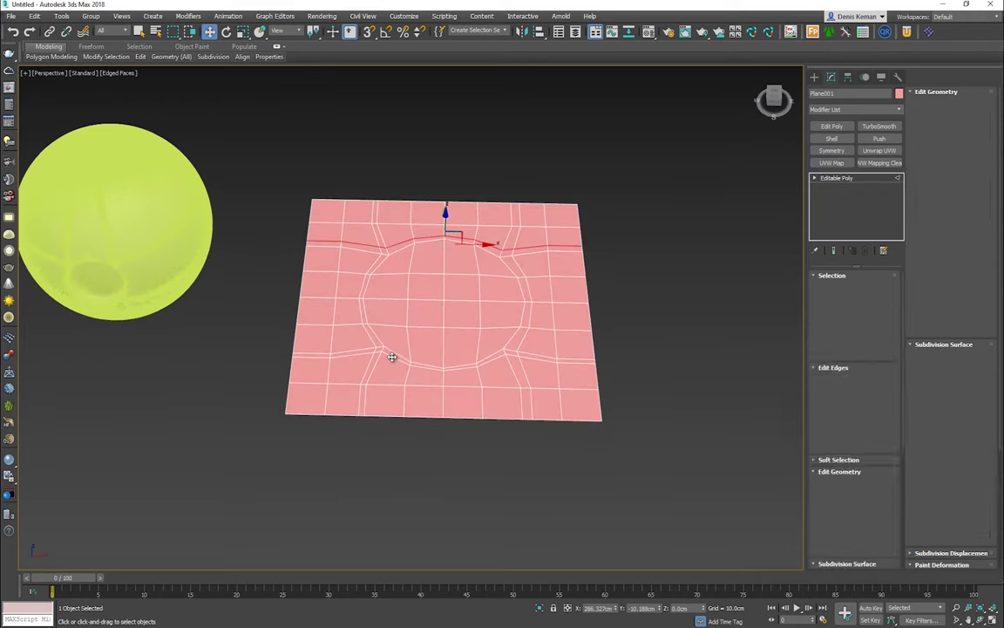
double_click(386, 358, "ctrl")
double_click(369, 360, "ctrl")
double_click(523, 366, "ctrl")
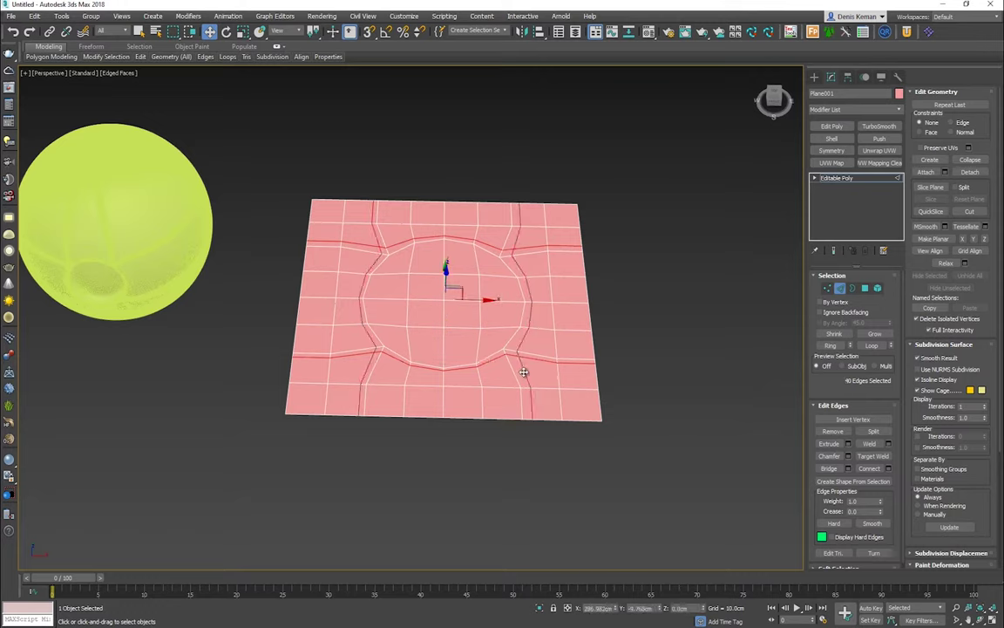
left_click(521, 373)
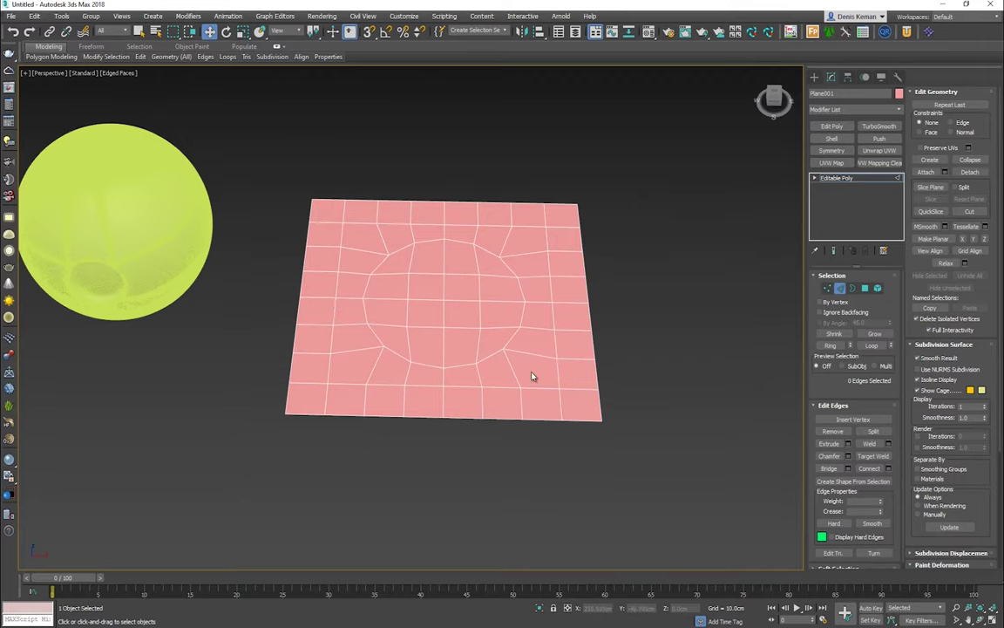
Step: Collapse the vertex pairs diagonally outside the circle's lower-right and upper-right corners into one vertex each
scroll(533, 377, "up", 2)
key("1")
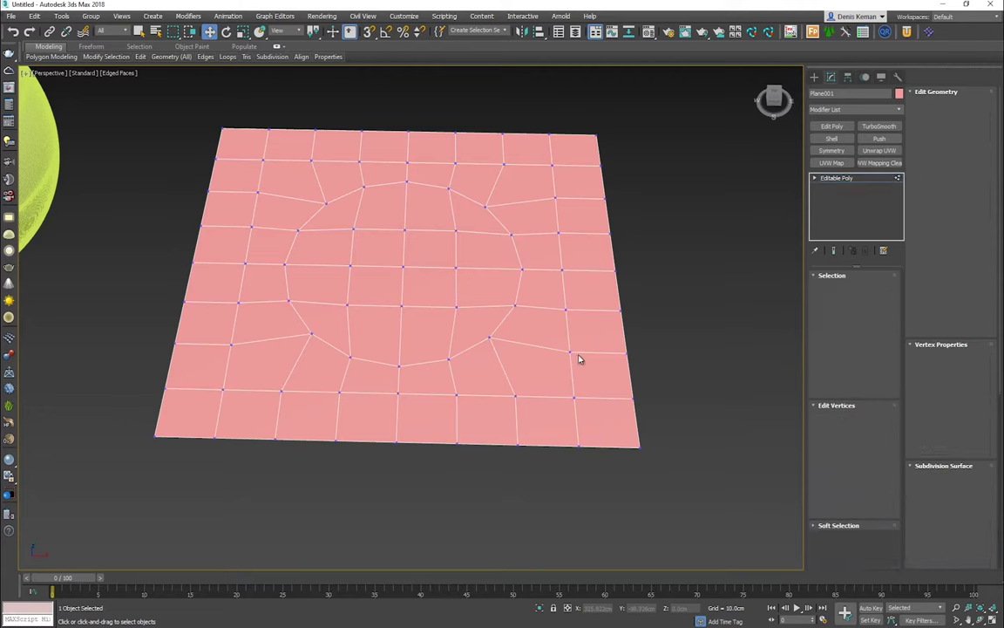
left_click(570, 352)
left_click(514, 397, "ctrl")
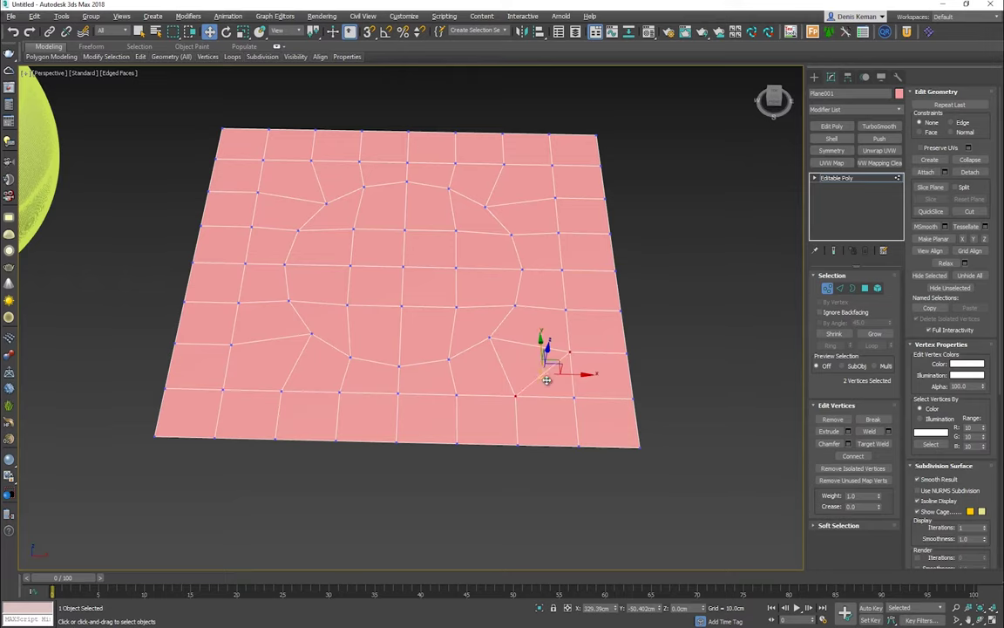
left_click(970, 159)
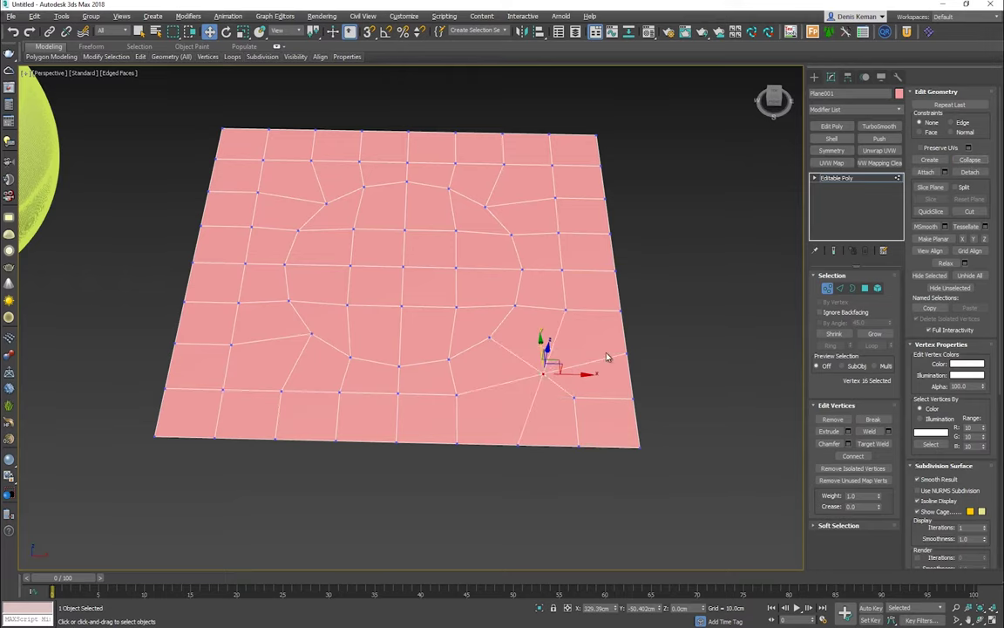
middle_click_drag(492, 314, 515, 338)
left_click(523, 183)
left_click(575, 218, "ctrl")
left_click(980, 160)
Step: Collapse the vertex pairs diagonally outside the circle's upper-left and lower-left corners into one vertex each
left_click(332, 180)
left_click(279, 212, "ctrl")
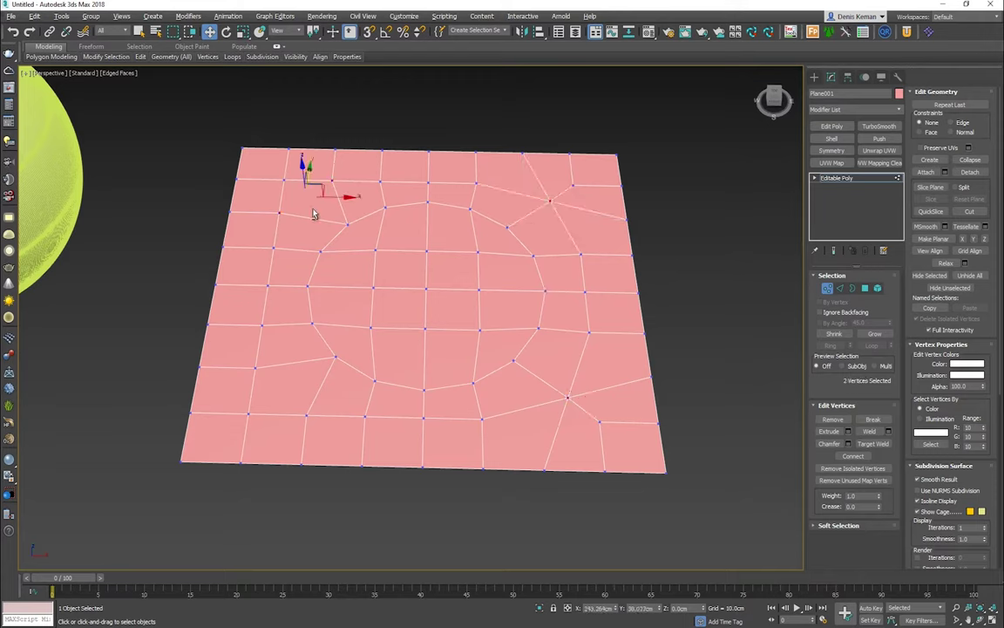
left_click(970, 161)
left_click(254, 367)
left_click(306, 415, "ctrl")
left_click(970, 161)
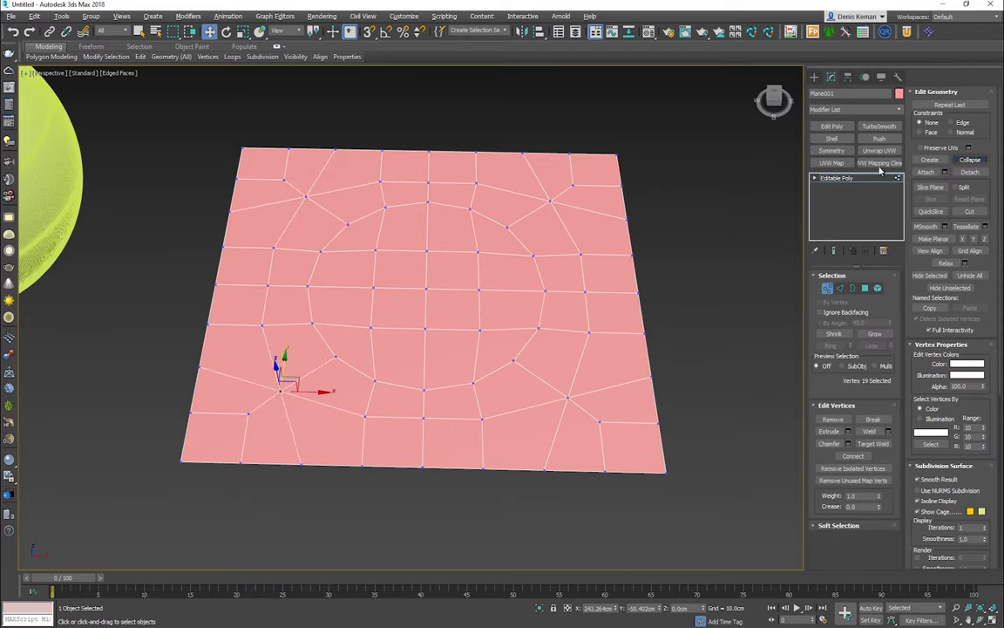
mouse_move(372, 325)
middle_mouse_down()
mouse_move(379, 355)
mouse_move(397, 369)
mouse_move(373, 318)
middle_mouse_up()
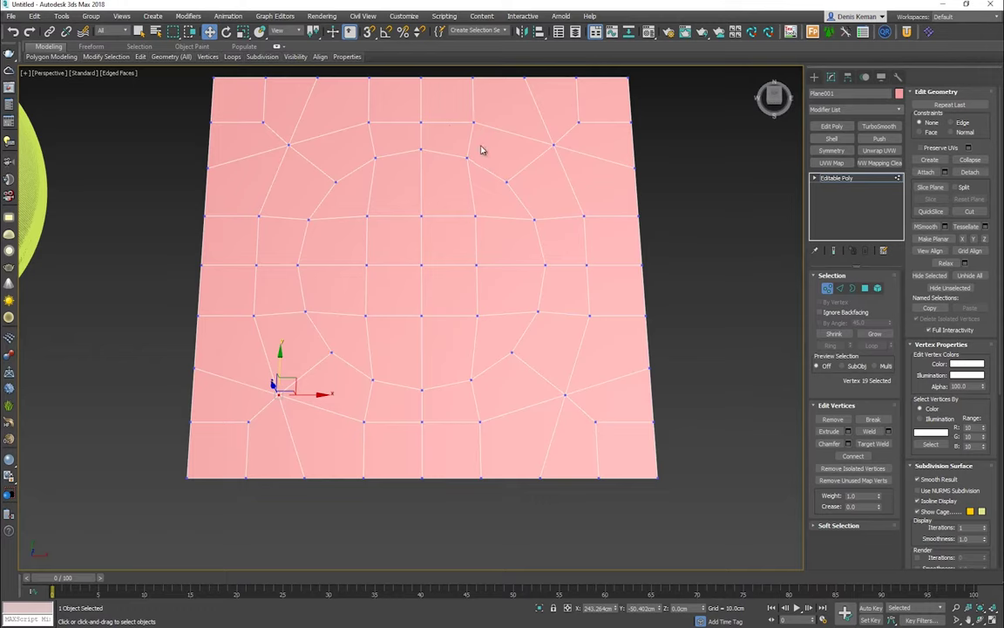
key("alt+1")
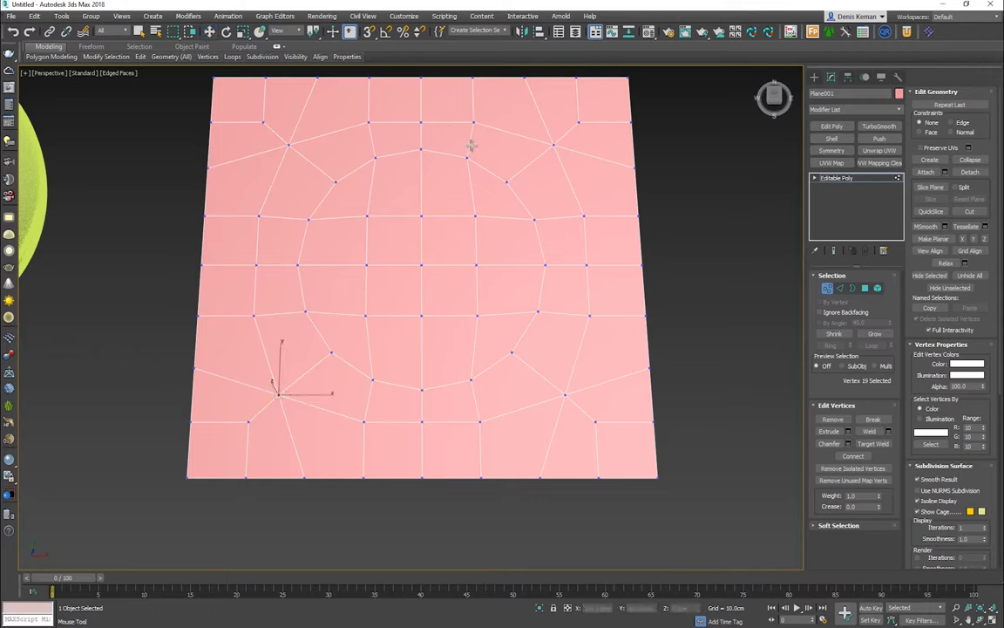
right_click(471, 145)
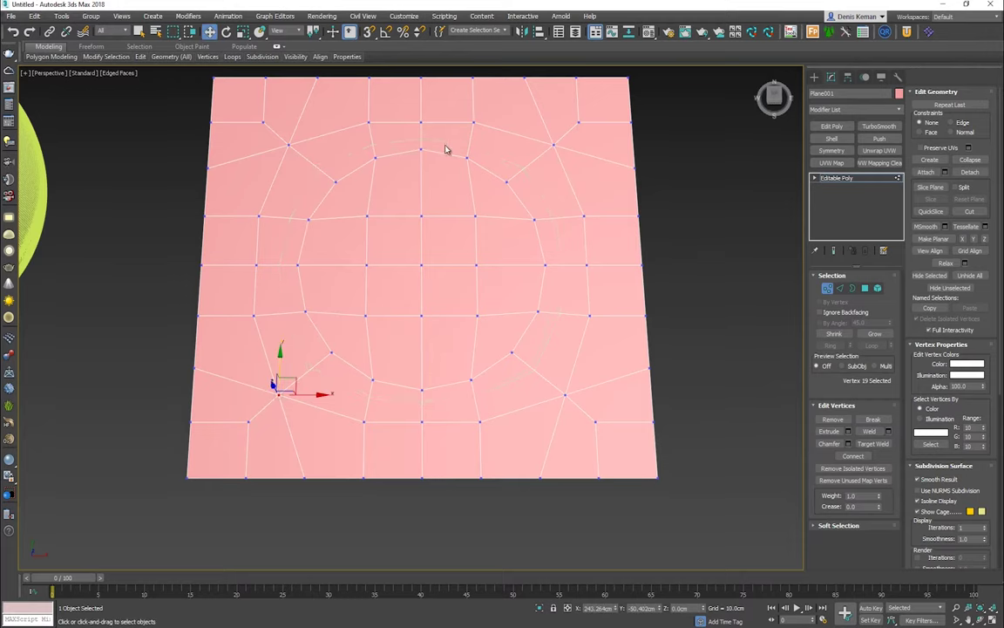
middle_click_drag(332, 153, 351, 184)
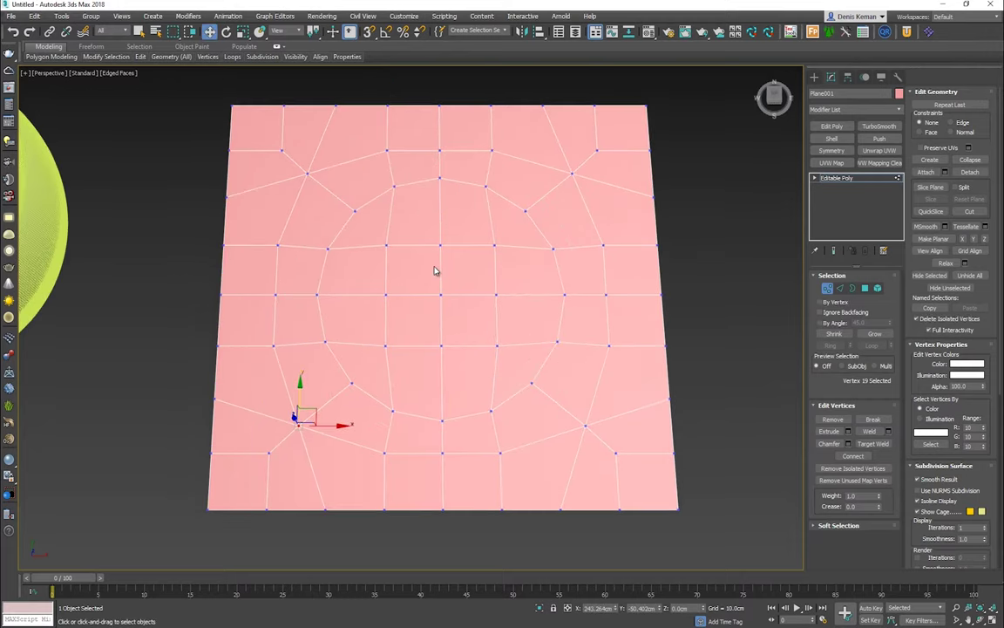
Step: Extrude the circle's 16 polygons about 12.3 cm downward as a group to form a recess in the plane
key("4")
key("ctrl+z")
key("ctrl+z")
key("ctrl+y")
key("ctrl+y")
middle_click_drag(576, 331, 739, 266, "alt")
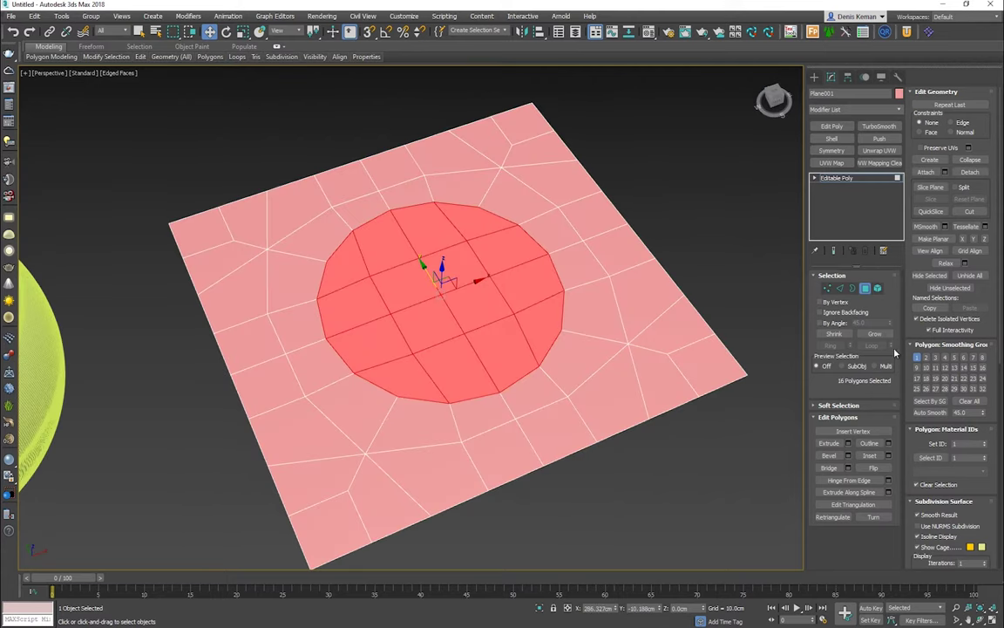
left_click(848, 443)
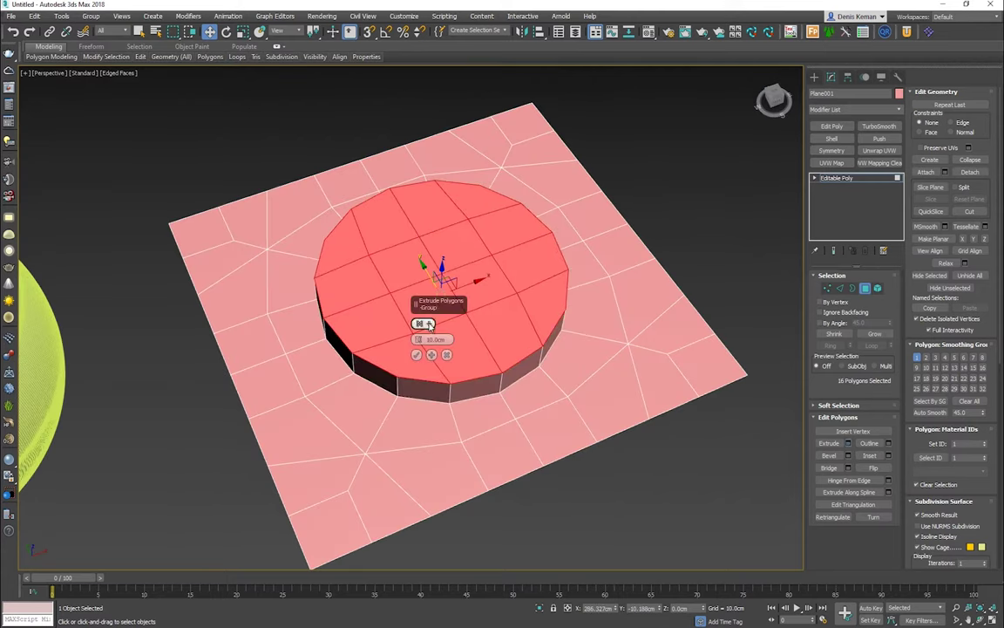
left_click_drag(419, 340, 412, 458)
left_click(418, 355)
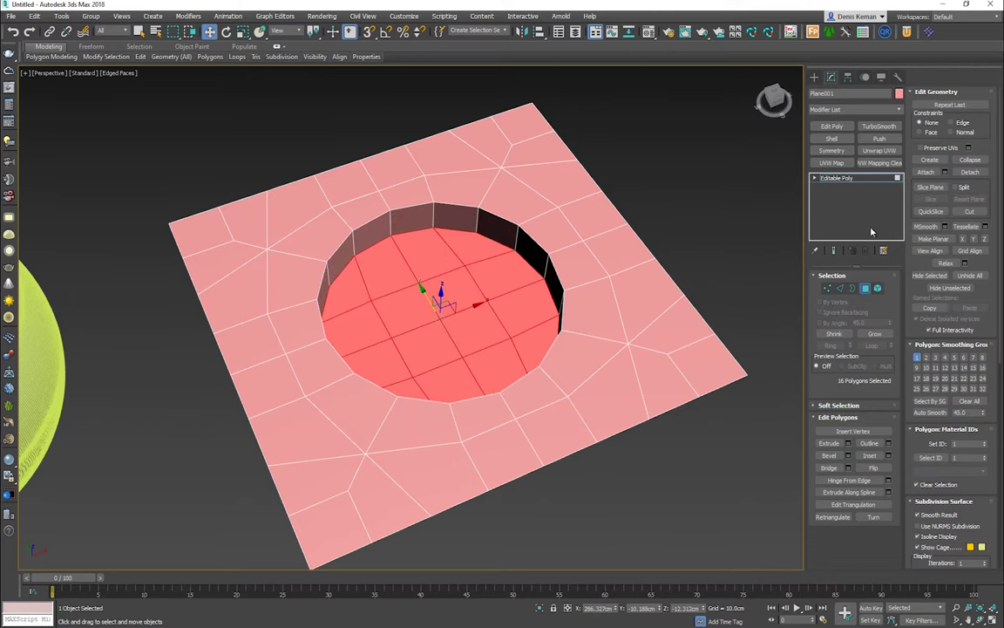
Step: Apply TurboSmooth to the plane with 2 iterations and check the round recess with edged faces off and on
left_click(879, 126)
left_click(888, 292)
key("F4")
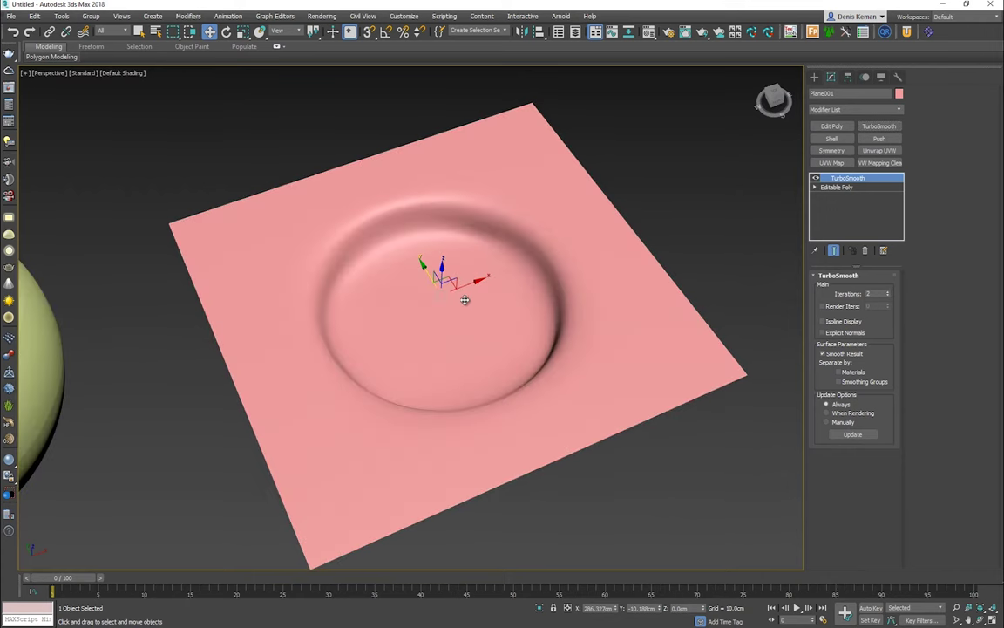
mouse_move(432, 321)
middle_mouse_down("alt")
mouse_move(412, 314)
mouse_move(502, 250)
middle_mouse_up("alt")
key("F4")
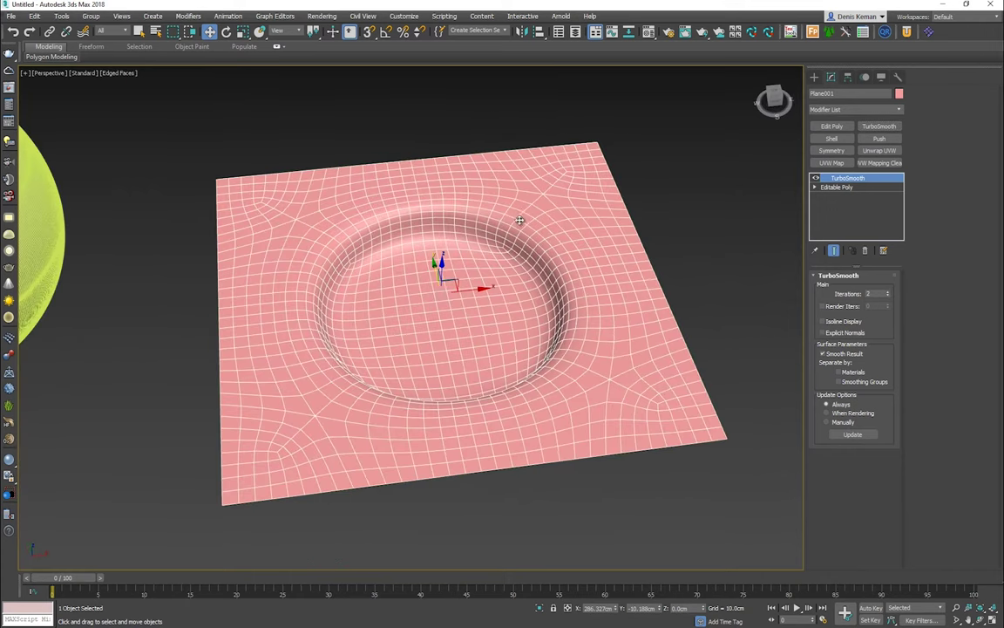
Step: Select the second sphere and examine its smoothed recess up close with edged faces off and on
middle_click_drag(223, 259, 385, 266)
scroll(386, 266, "down", 3)
middle_click_drag(227, 292, 363, 266)
left_click(408, 232)
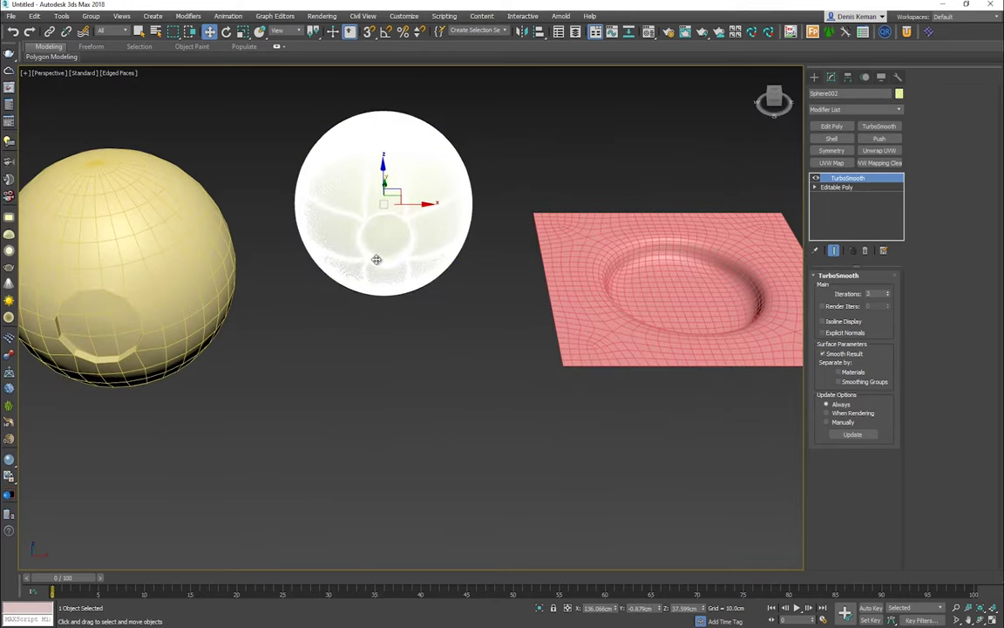
key("z")
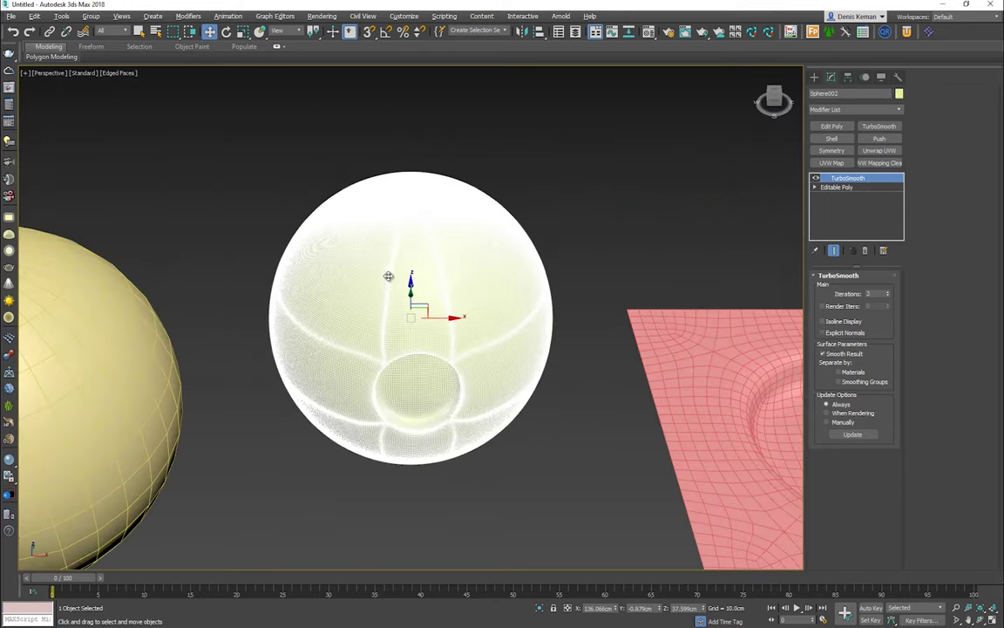
key("F4")
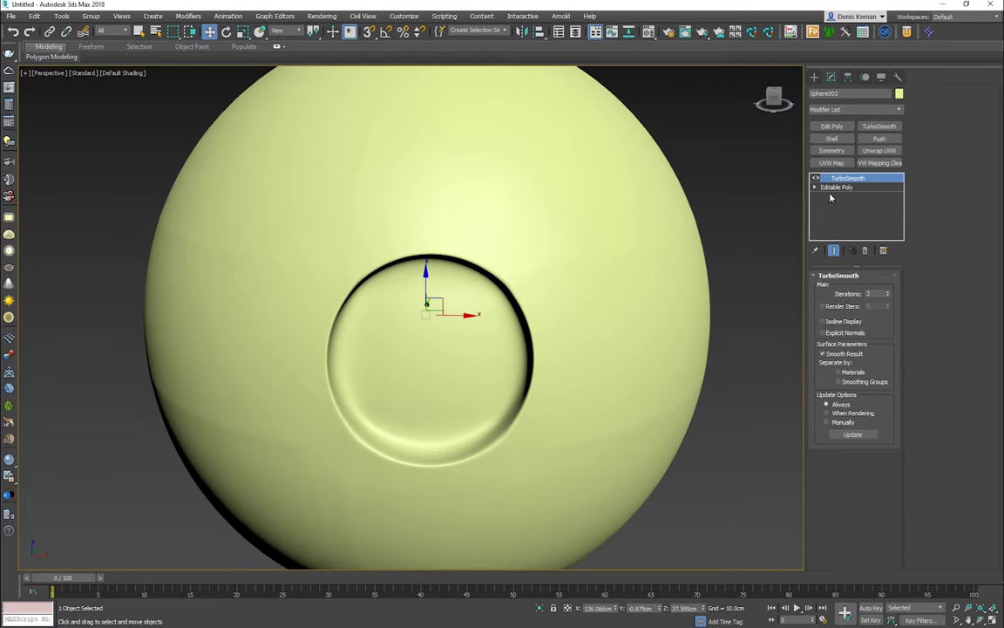
key("F4")
Step: Select the support edge loops crossing the second sphere around the recess in its Editable Poly base and remove them
left_click(836, 186)
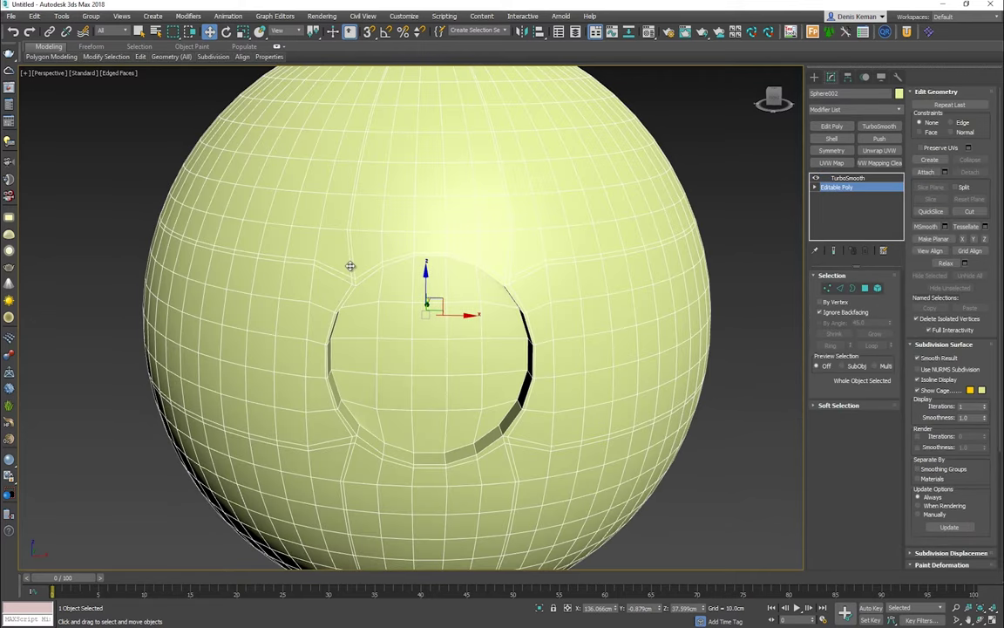
key("2")
double_click(347, 277, "ctrl")
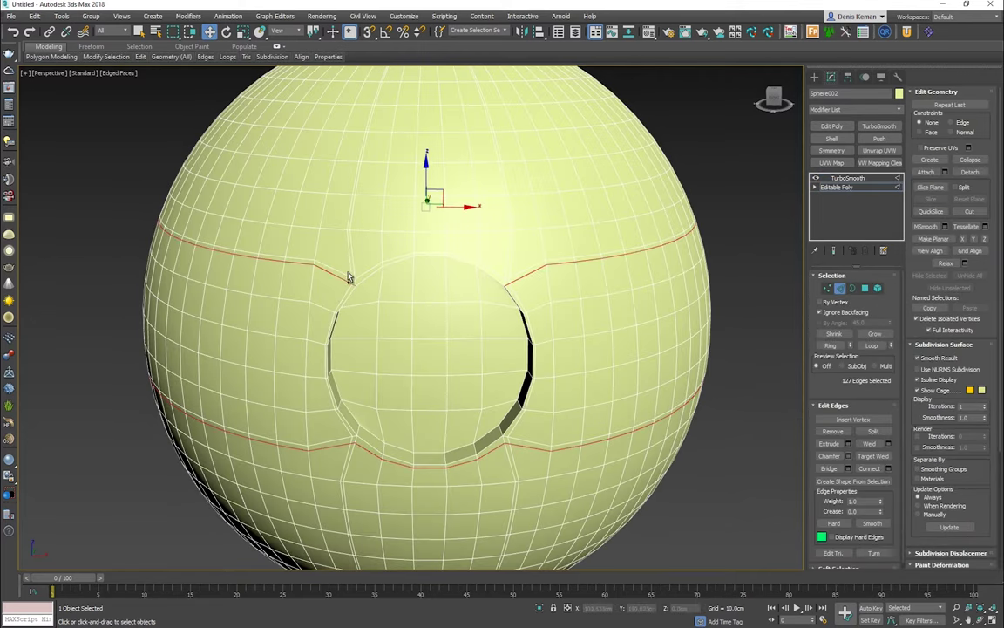
left_click(349, 261, "ctrl")
double_click(344, 277)
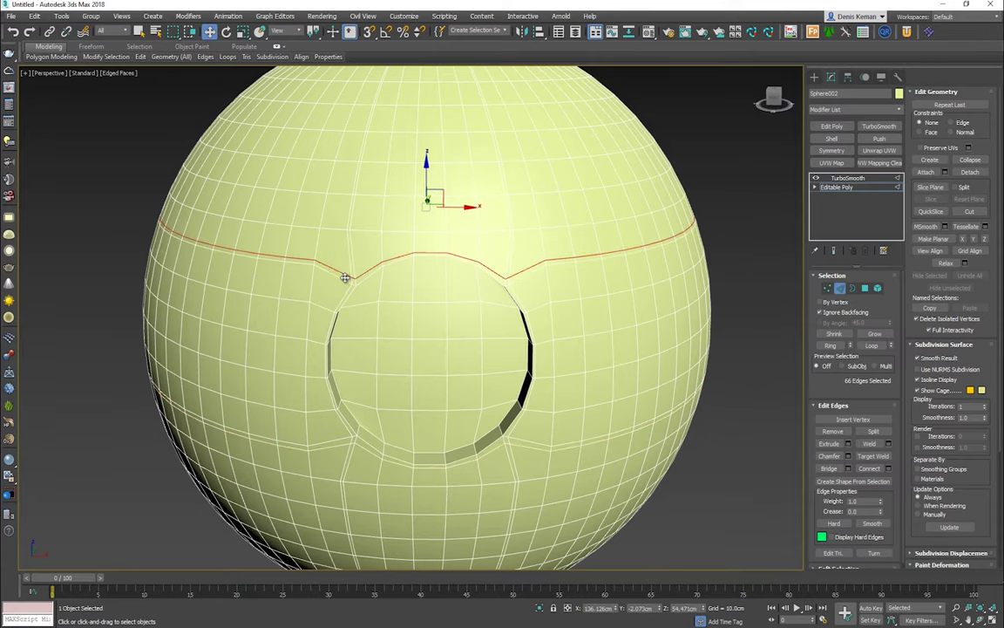
middle_click_drag(346, 277, 351, 213)
double_click(349, 392, "ctrl")
double_click(341, 386, "ctrl")
double_click(520, 403, "ctrl")
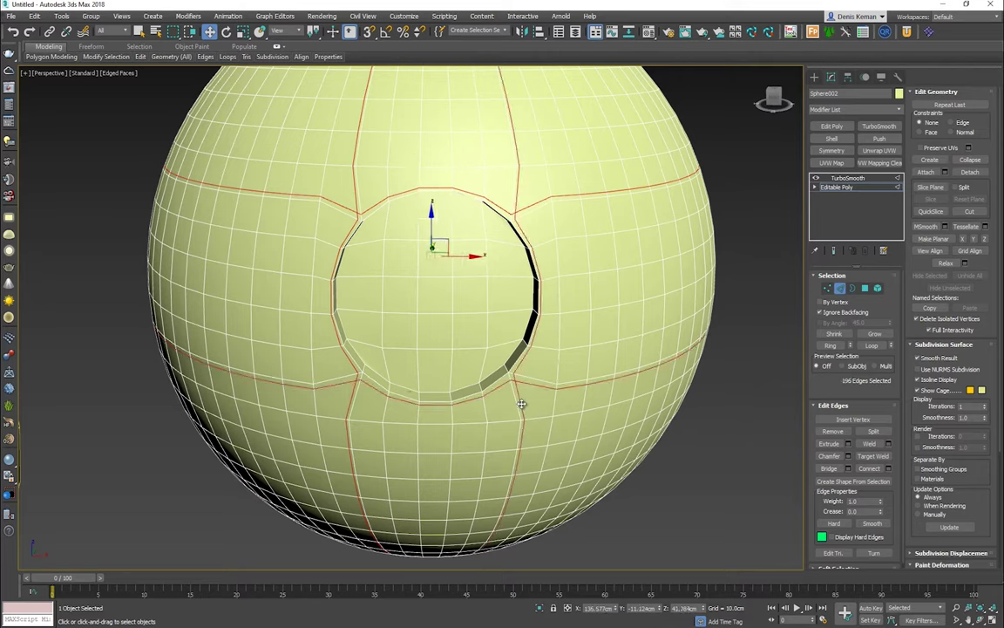
key("ctrl+d")
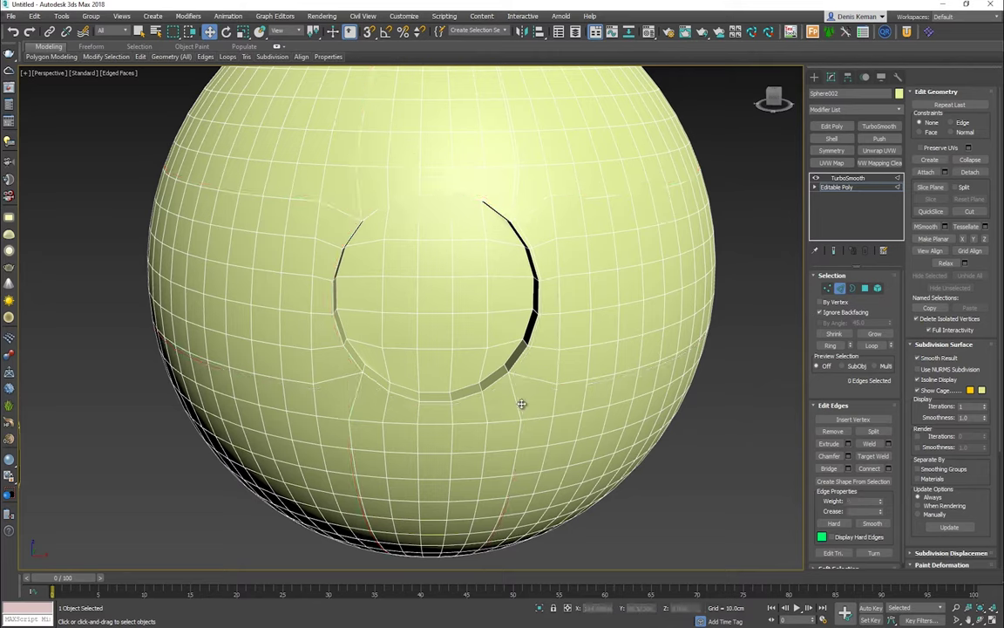
Step: Collapse the vertex pairs diagonally outside the recess's lower-right and lower-left corners into one vertex each
key("1")
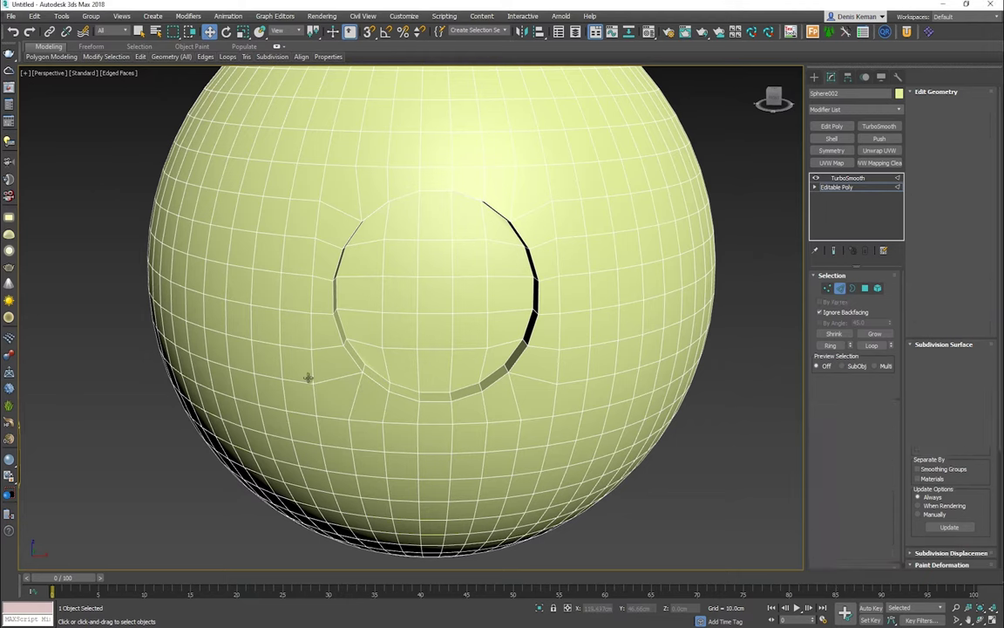
left_click(312, 383)
left_click(347, 421, "ctrl")
left_click(557, 387)
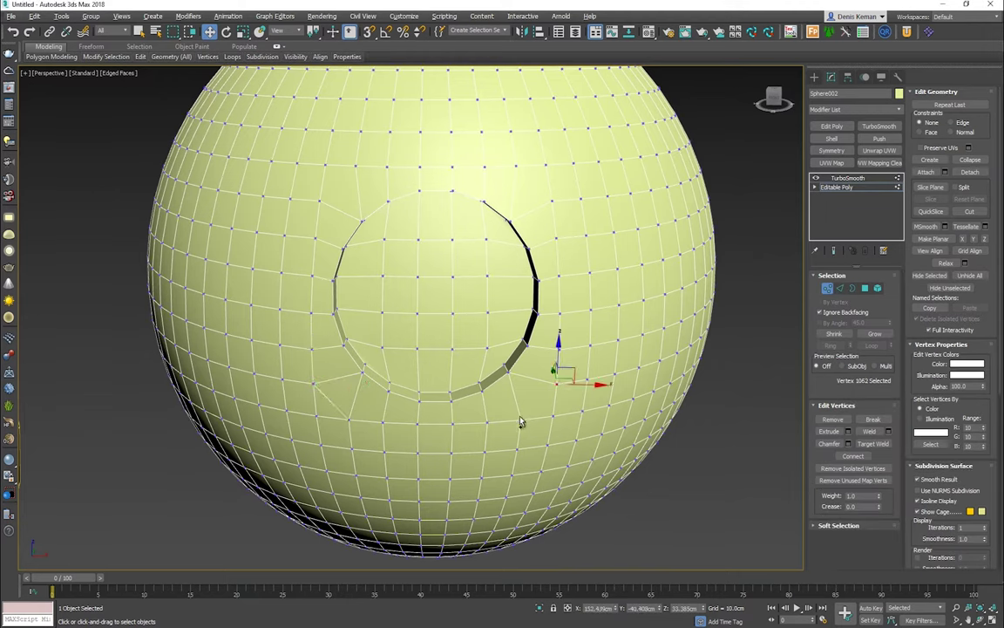
left_click(522, 420, "ctrl")
left_click(976, 162)
left_click(332, 399)
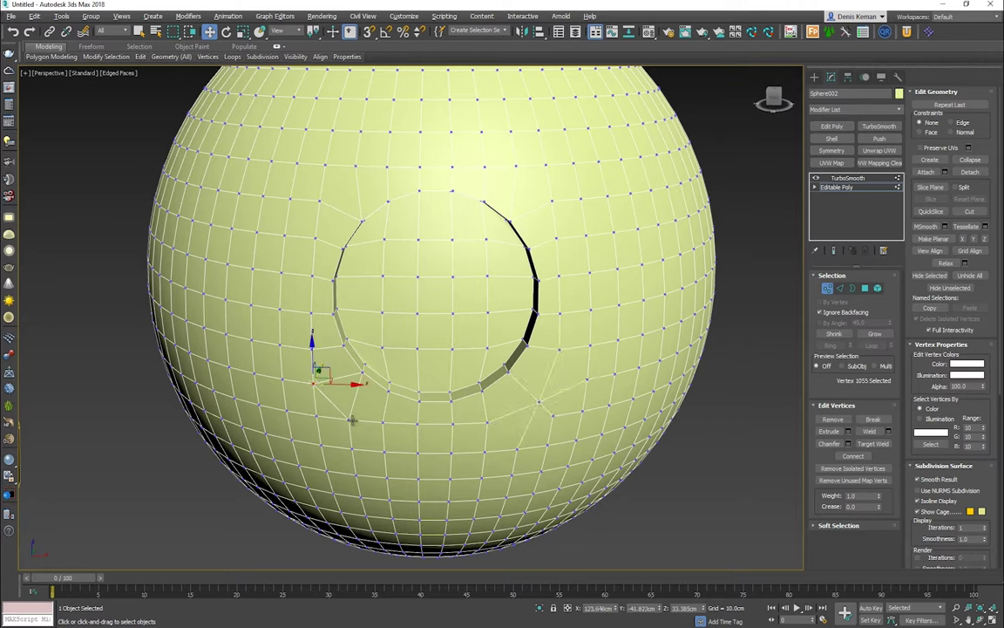
Step: Collapse the vertex pairs diagonally outside the recess's upper-left and upper-right corners into one vertex each
left_click(319, 200)
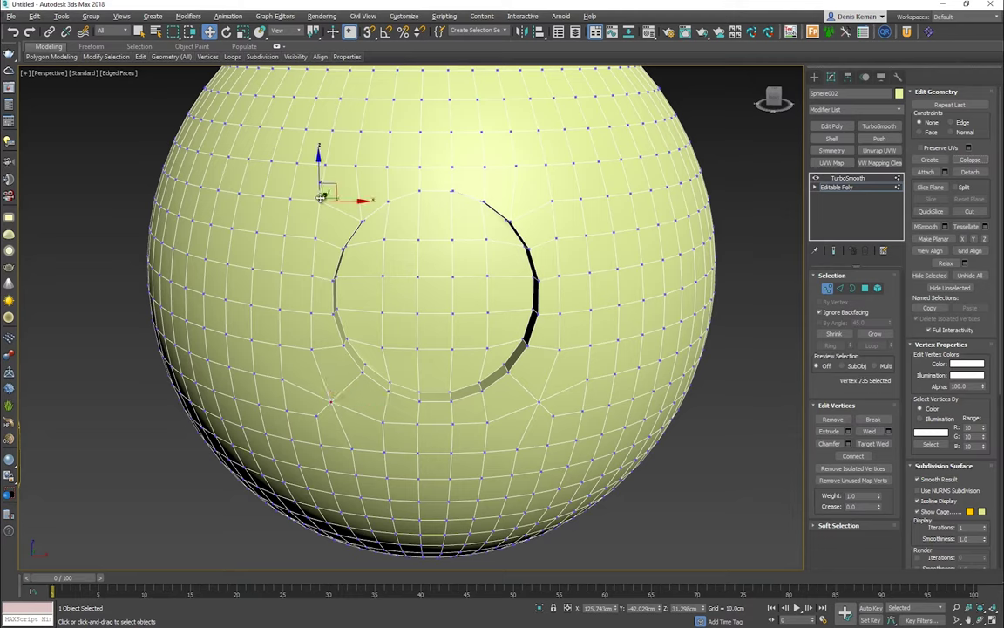
left_click(357, 168, "ctrl")
left_click(970, 161)
left_click(515, 167)
left_click(551, 200, "ctrl")
left_click(964, 160)
Step: Select the four vertices diagonally outward from the collapsed corner vertices around the recess
middle_click_drag(620, 165, 608, 232)
mouse_move(503, 243)
middle_mouse_down("alt")
mouse_move(475, 246)
mouse_move(511, 252)
middle_mouse_up("alt")
scroll(528, 250, "up", 4)
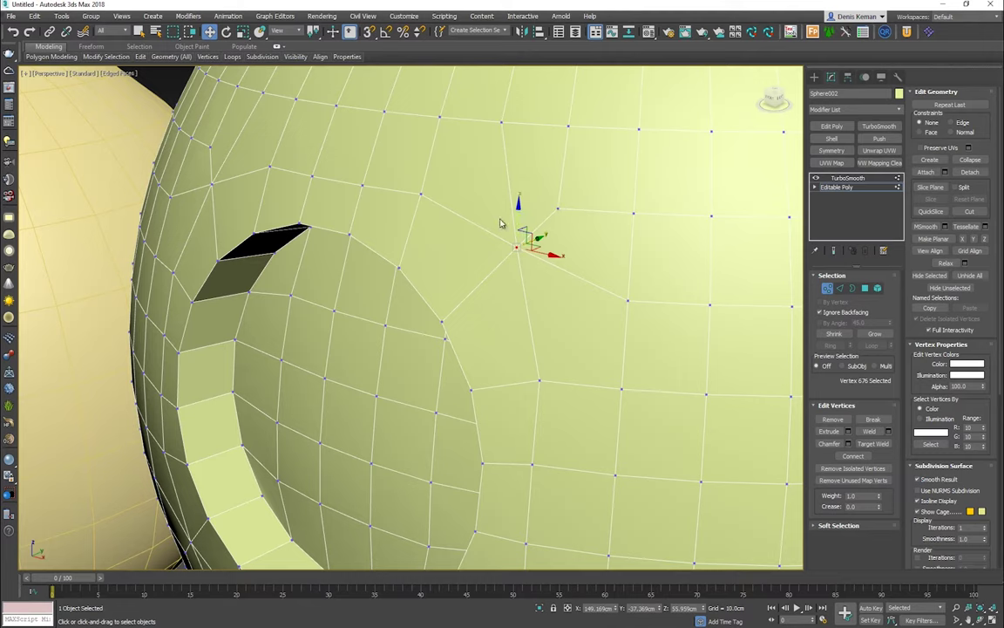
left_click(559, 210)
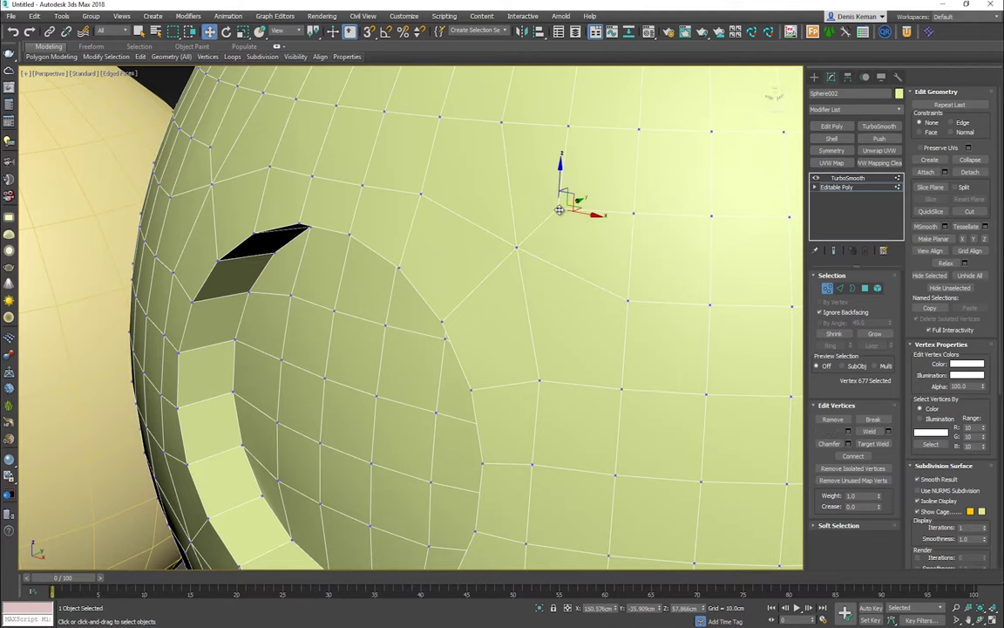
middle_click_drag(561, 214, 537, 252, "alt")
scroll(299, 168, "down", 4)
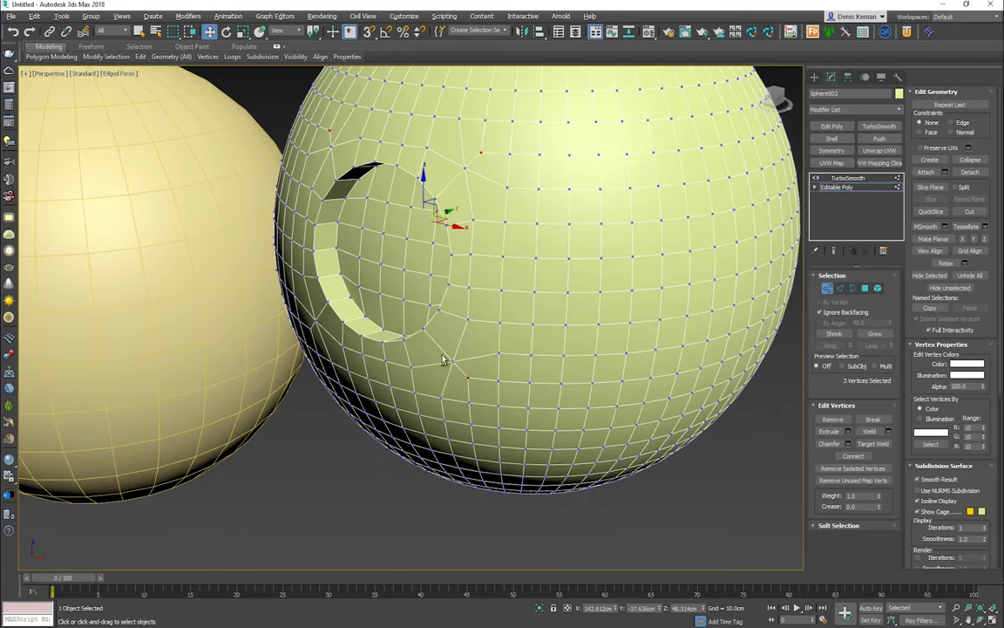
middle_click_drag(443, 359, 425, 348, "alt")
left_click(287, 352, "ctrl")
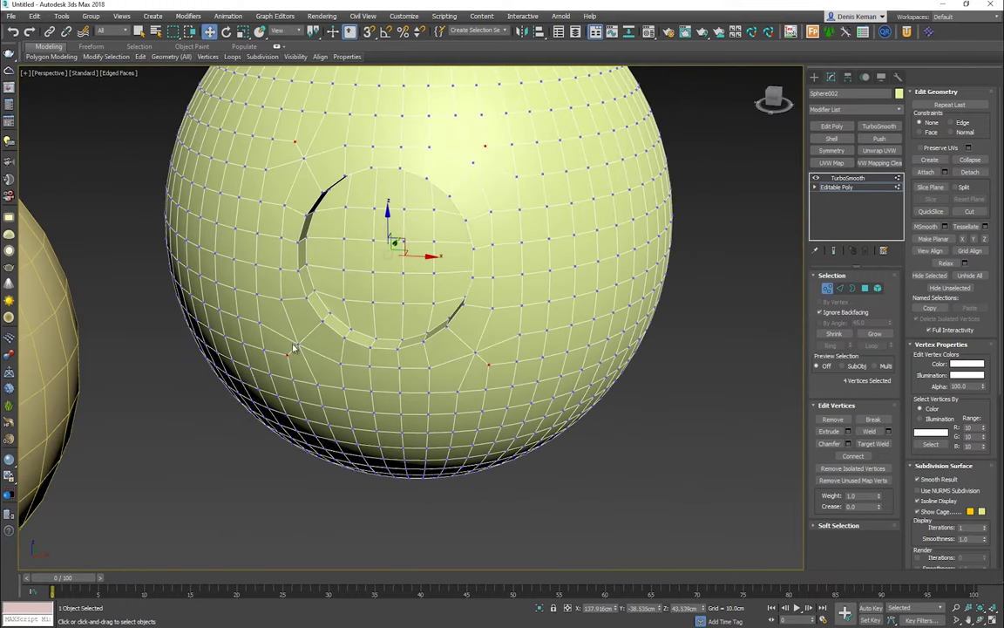
Step: Enable the Edge constraint and slide the vertex diagonally outside the upper-right collapsed corner outward along its edge
middle_click_drag(428, 257, 490, 182, "alt")
left_click(487, 151)
scroll(488, 153, "up", 4)
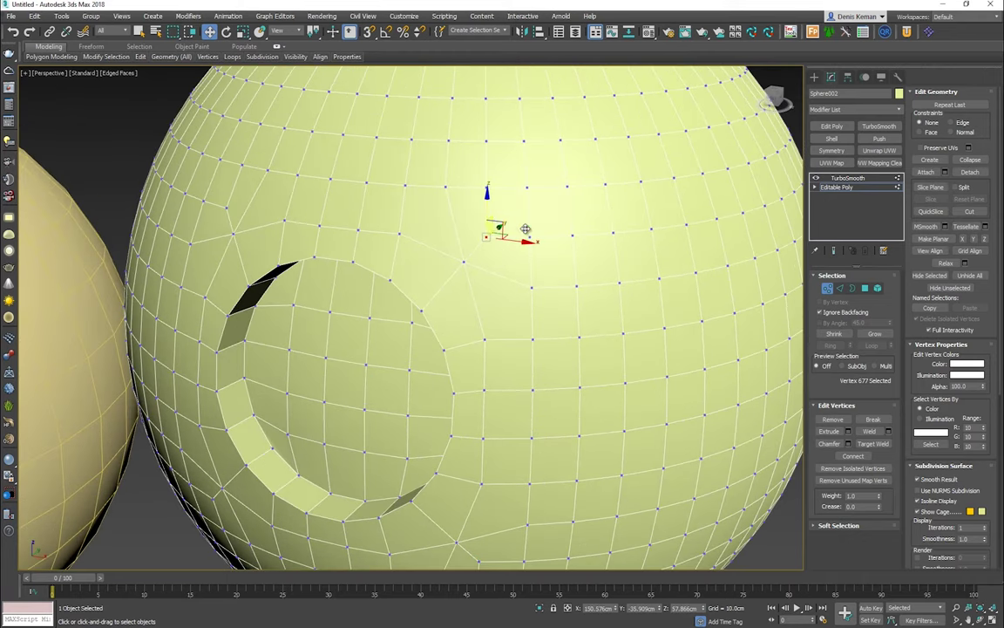
key("shift+x")
left_click_drag(491, 204, 491, 191)
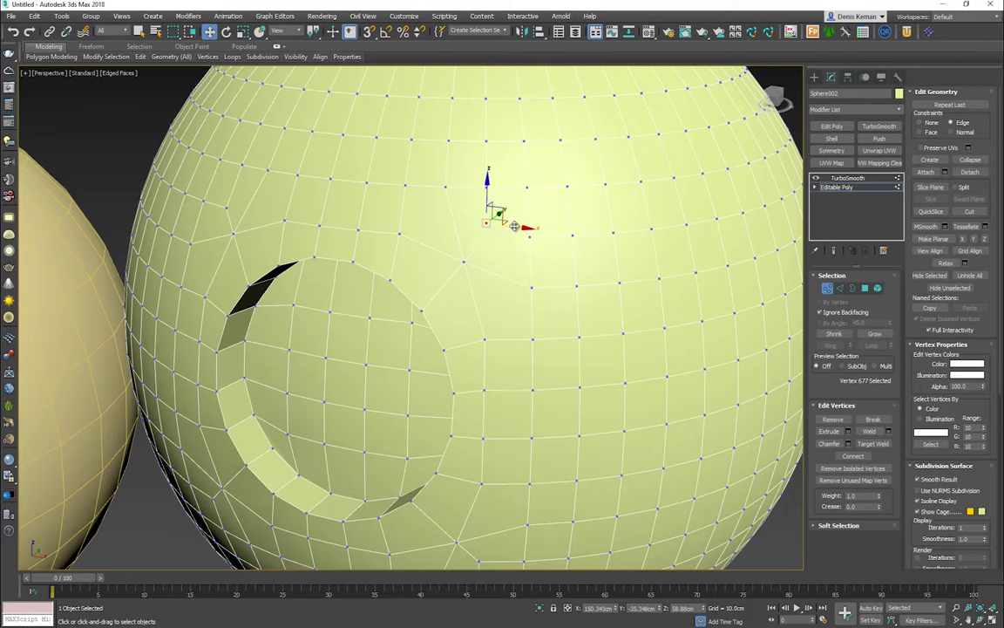
Step: Slide the matching vertices outside the upper-left, lower-left and lower-right collapsed corners outward along their edges
middle_click_drag(385, 223, 354, 230, "alt")
left_click(316, 227)
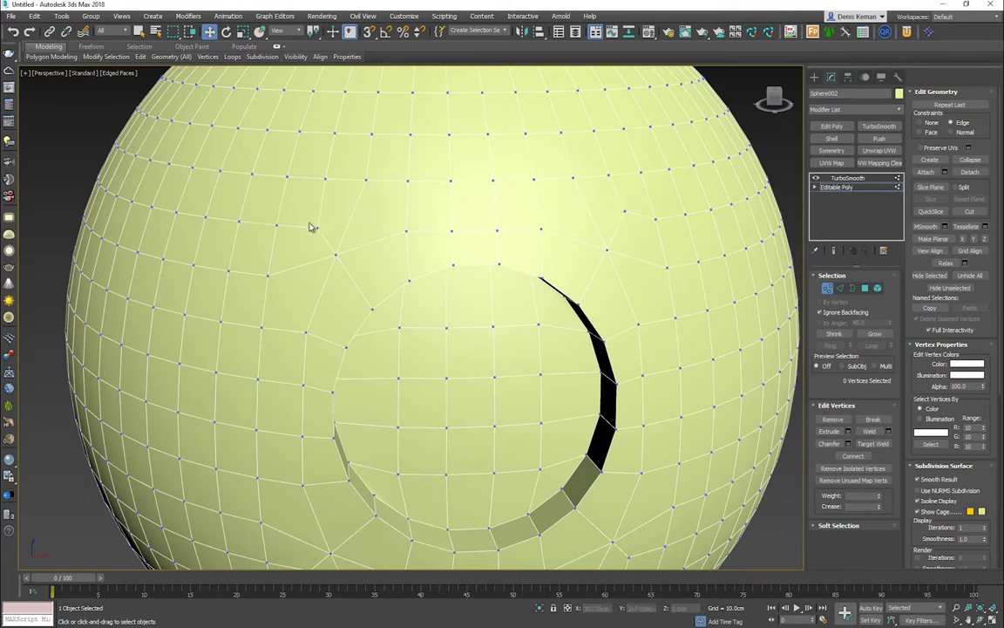
mouse_move(324, 221)
left_mouse_down()
mouse_move(331, 203)
mouse_move(334, 214)
left_mouse_up()
middle_click_drag(351, 236, 354, 87)
left_click(313, 427)
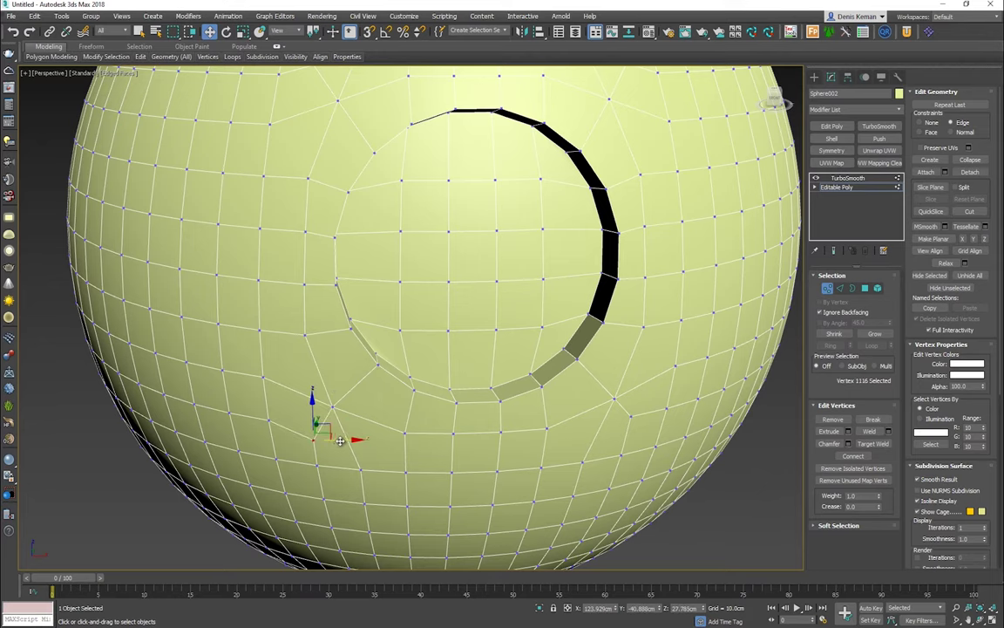
middle_click_drag(277, 393, 453, 430, "alt")
left_click(448, 413)
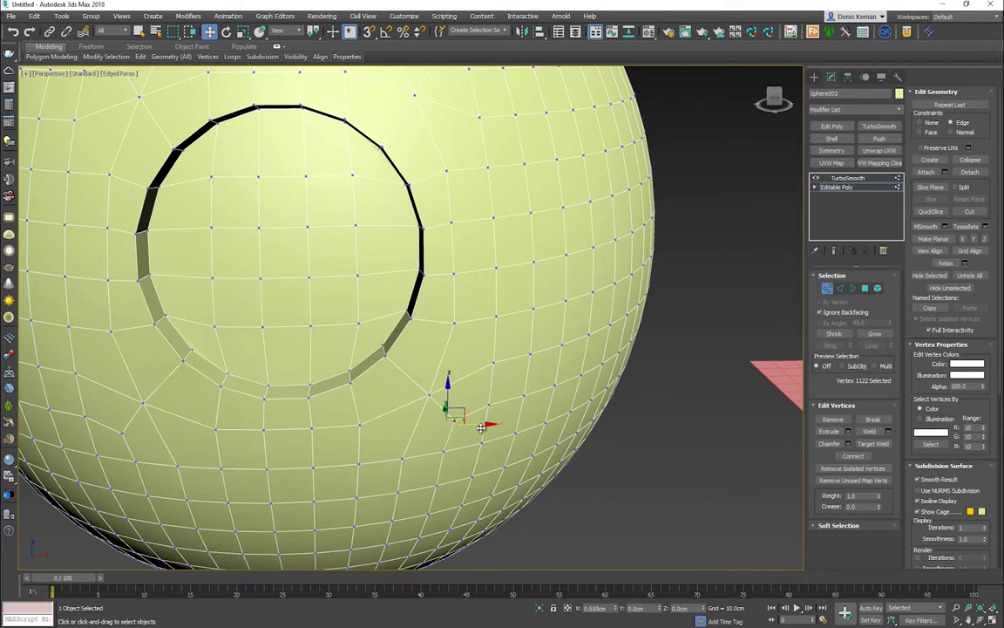
Step: Leave vertex editing, return to the TurboSmooth level and examine the smoothed recess with edged faces on and off
scroll(446, 364, "up", 4)
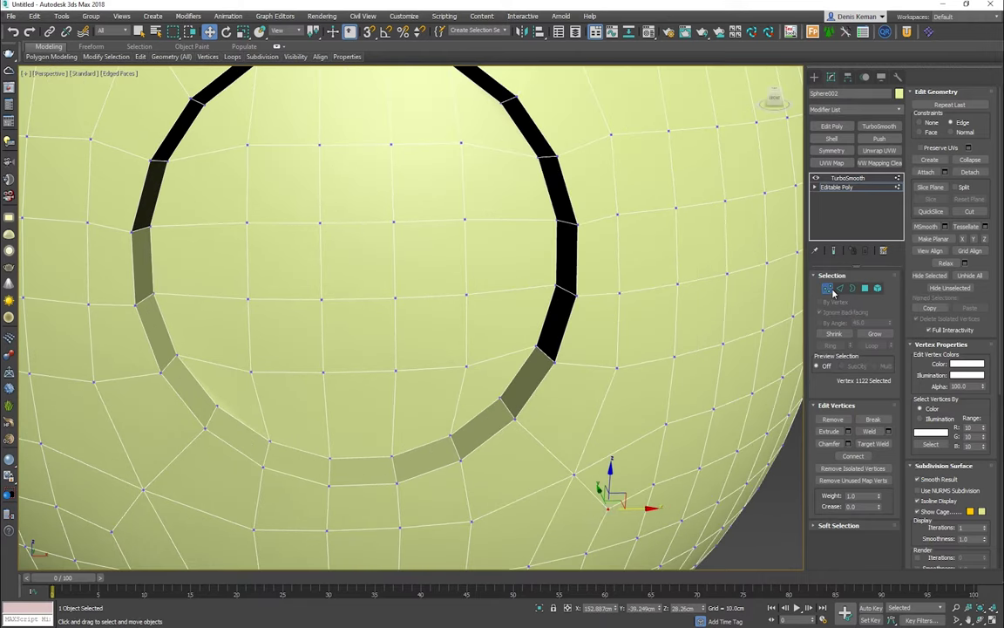
key("6")
middle_click_drag(400, 302, 417, 372)
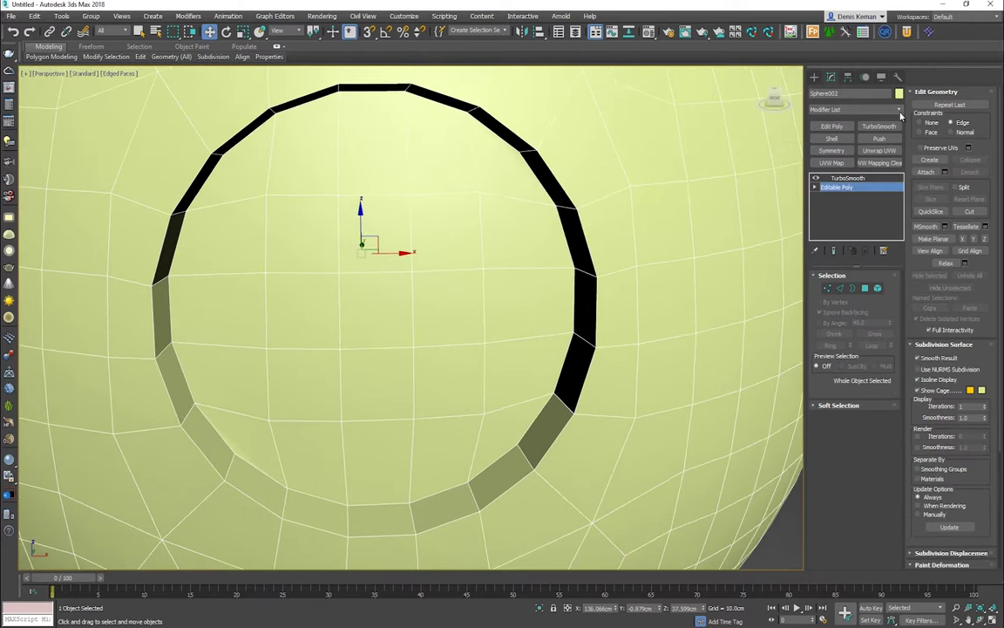
left_click(850, 179)
middle_click_drag(434, 254, 315, 227)
key("F4")
scroll(403, 218, "down", 3)
key("F4")
scroll(185, 165, "down", 5)
middle_click_drag(374, 258, 352, 254, "alt")
key("F4")
key("F4")
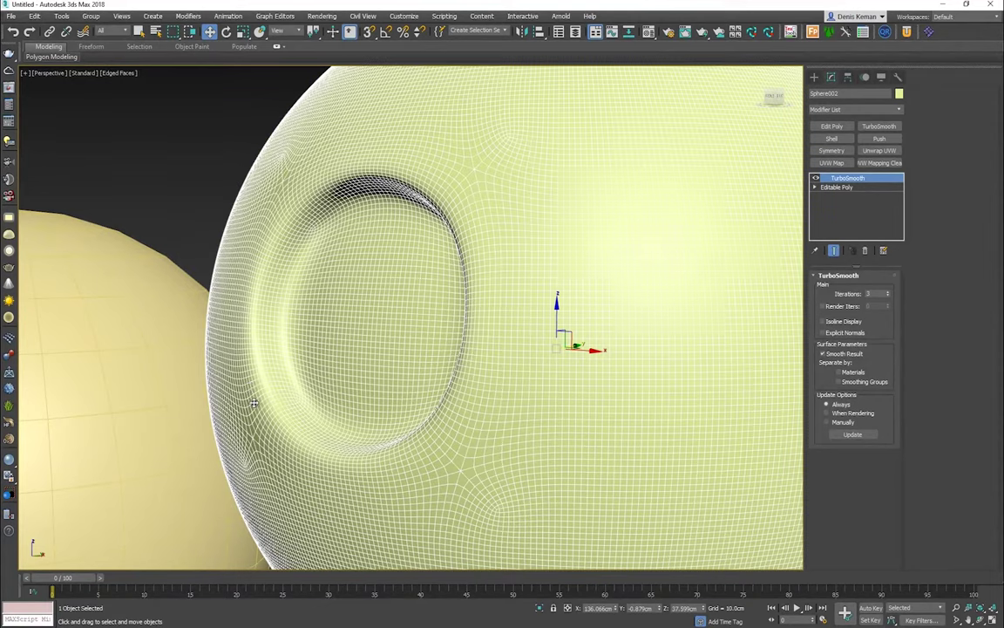
middle_click_drag(253, 385, 620, 286, "alt")
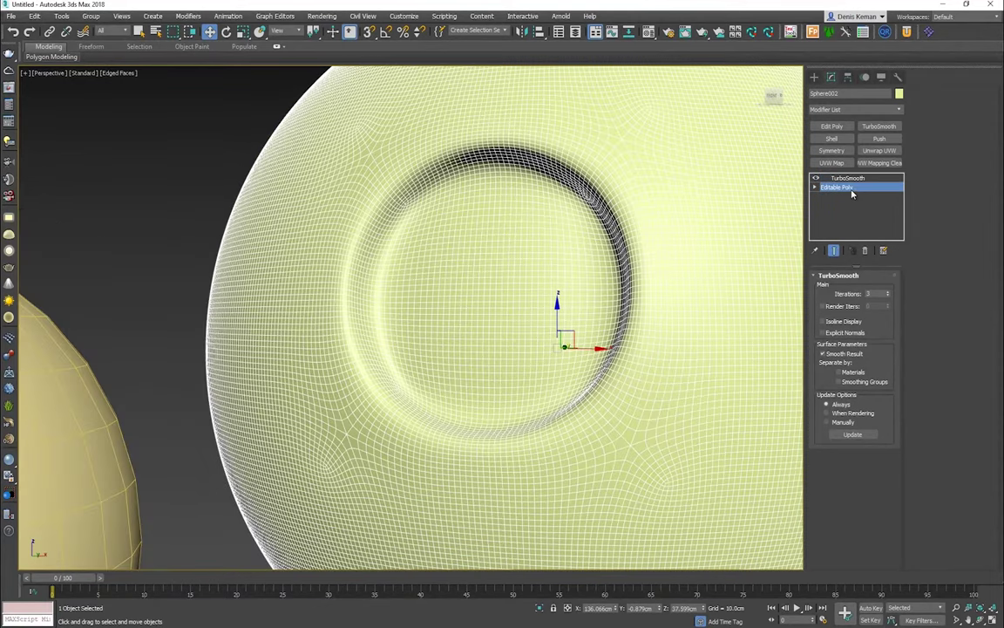
Step: Insert one support edge loop into the Editable Poly base just outside the recess's rim
left_click(852, 189)
scroll(384, 262, "up", 5)
scroll(352, 281, "down", 3)
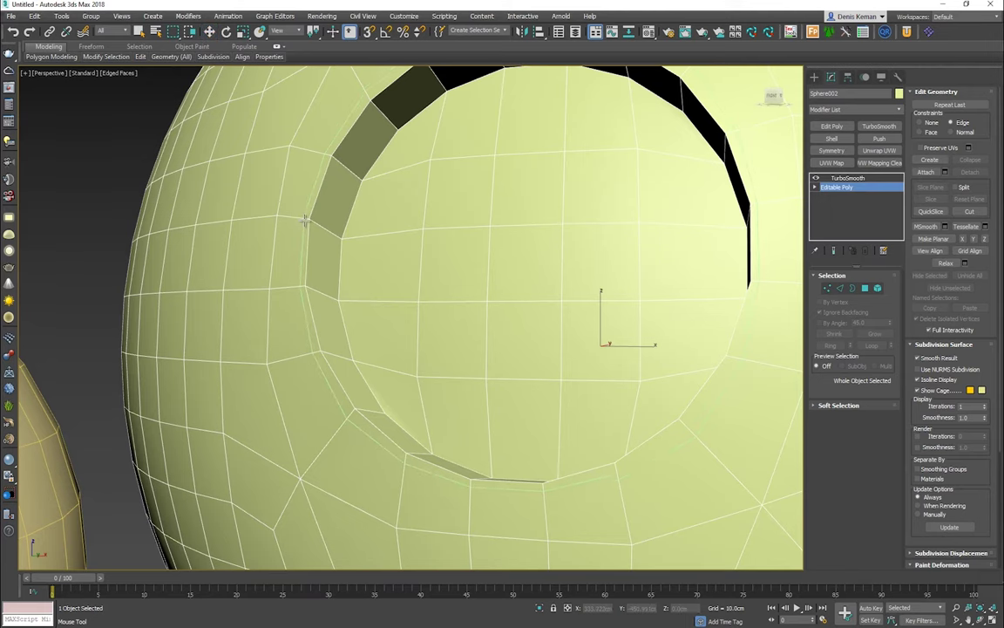
left_click(305, 221)
right_click(307, 224)
Step: Examine the smoothed recess and its tightened rim with edged faces off and on, and return to the Editable Poly base
key("grave")
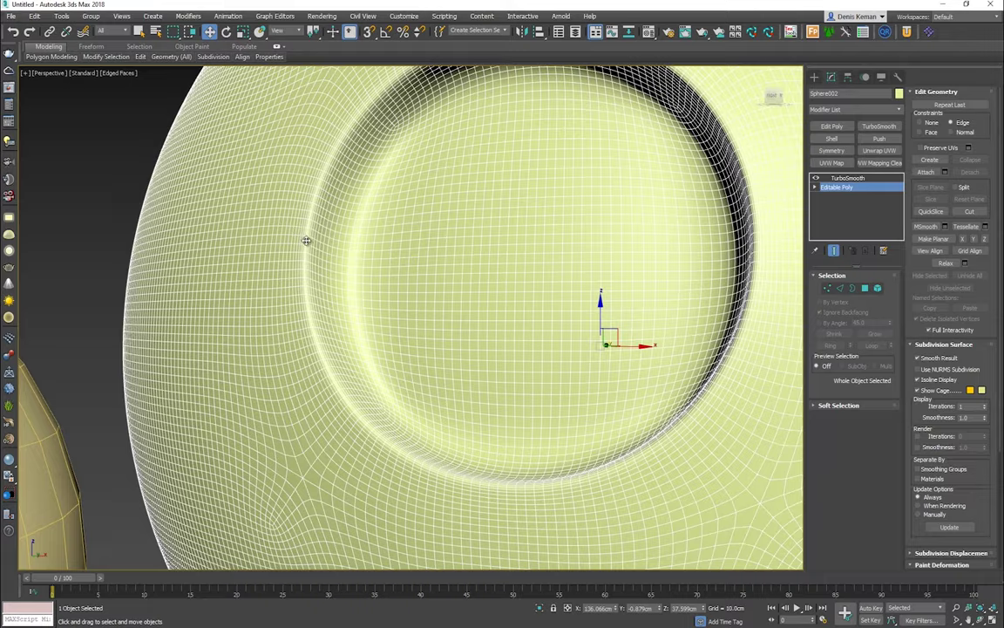
key("F4")
middle_click_drag(307, 230, 296, 320)
scroll(295, 319, "down", 3)
mouse_move(563, 243)
middle_mouse_down("alt")
mouse_move(601, 263)
mouse_move(427, 204)
mouse_move(405, 268)
middle_mouse_up("alt")
key("F4")
left_click(860, 177)
left_click(859, 186)
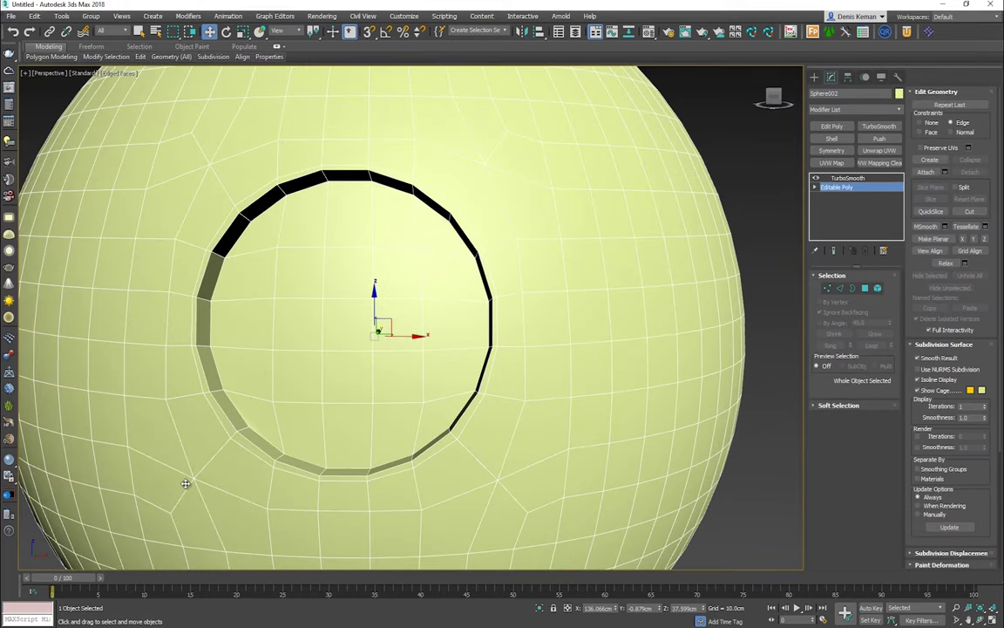
Step: Select the 3 by 3 block of polygons at the centre of the recess floor
middle_click_drag(247, 462, 216, 440, "alt")
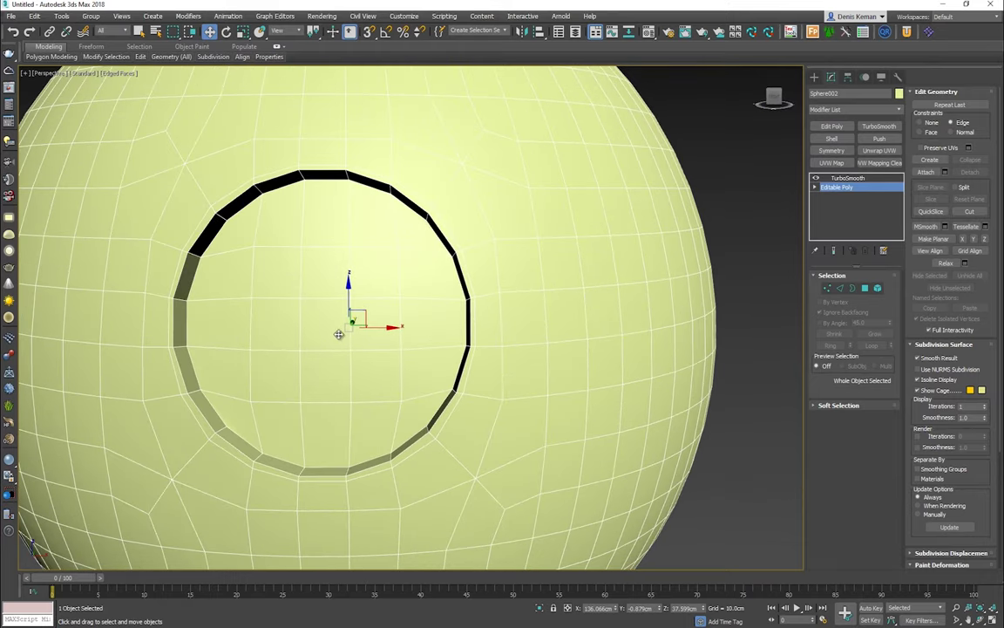
key("4")
left_click(288, 288)
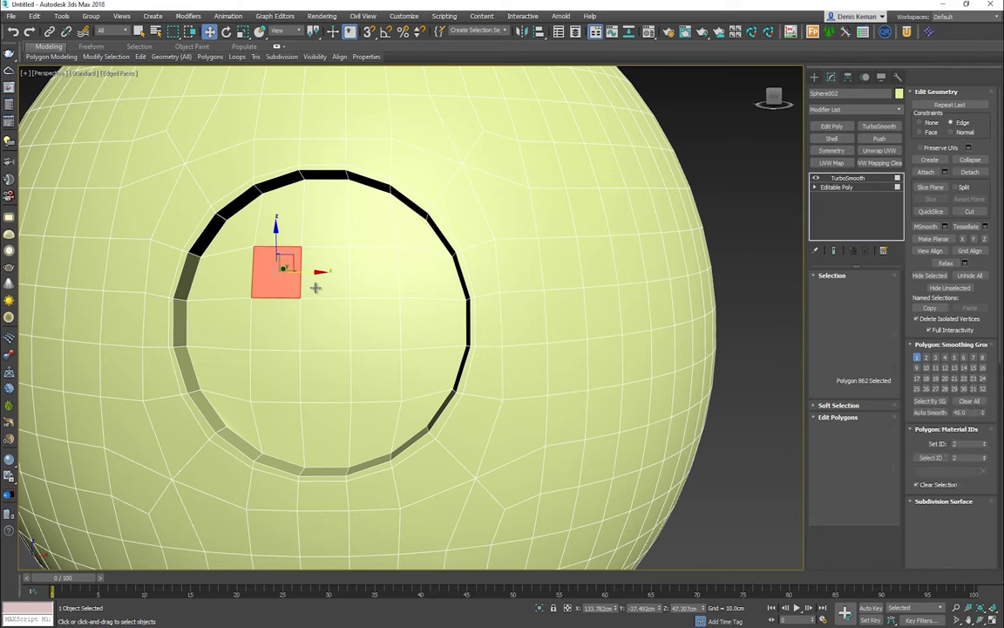
left_click(336, 277, "ctrl")
left_click(366, 272, "ctrl")
left_click(370, 336, "ctrl")
left_click(373, 373, "ctrl")
left_click(325, 375, "ctrl")
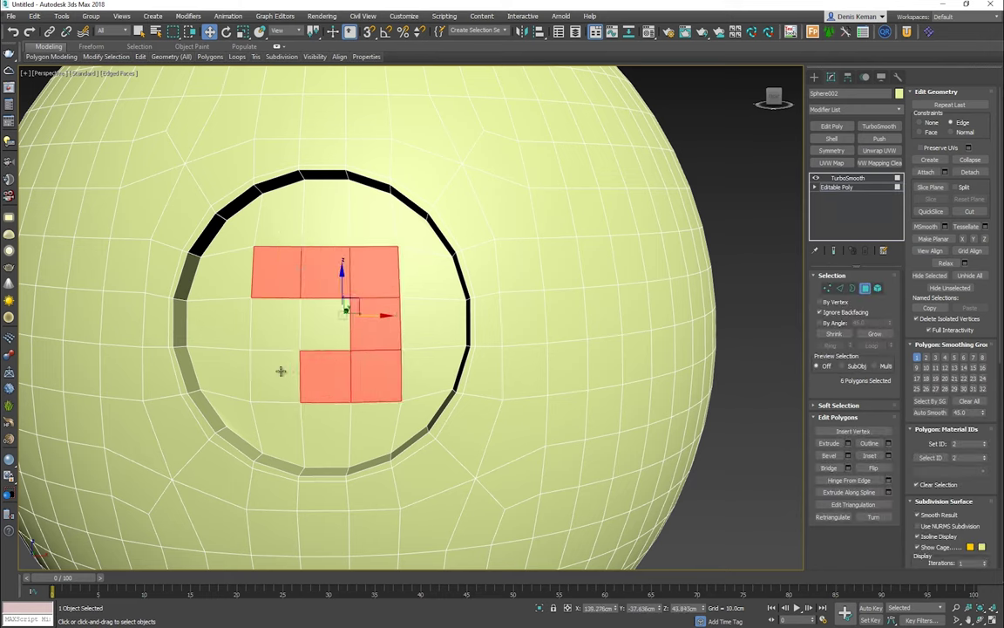
left_click(277, 375, "ctrl")
left_click(277, 324, "ctrl")
left_click(325, 322, "ctrl")
Step: Try to regularize the central polygon block into a circle, and undo it
right_click(322, 316)
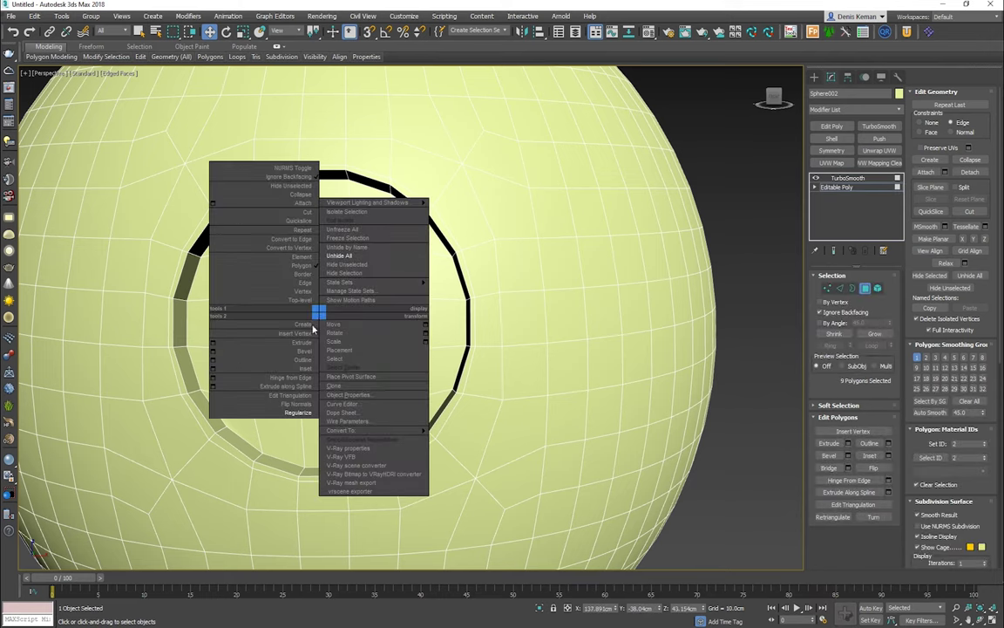
left_click(292, 401)
middle_click_drag(299, 394, 300, 370, "alt")
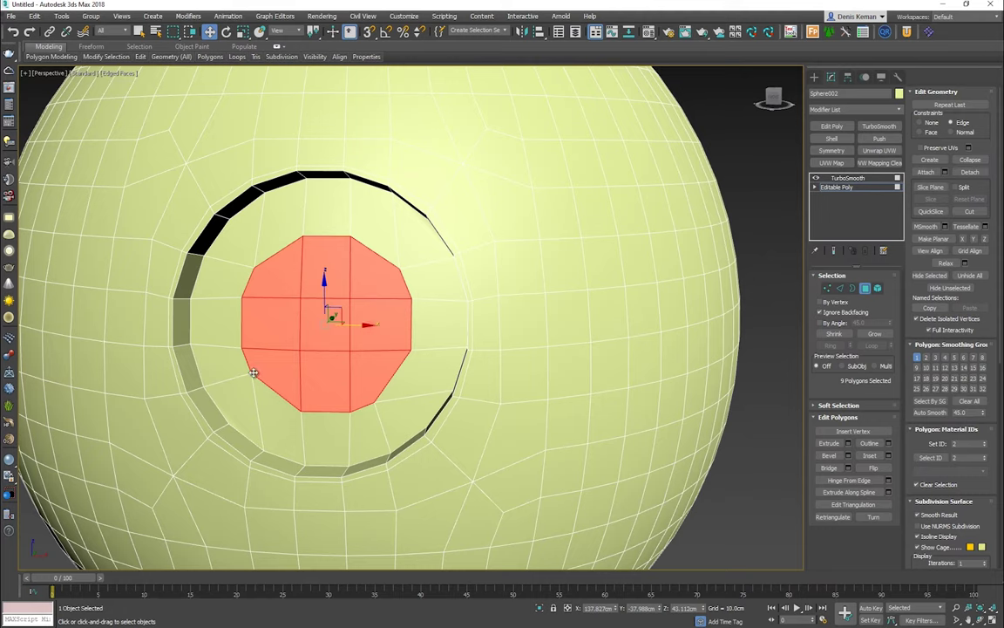
key("ctrl+z")
Step: Grow the selection to the whole recess floor and inset it by 1.0 cm
middle_click_drag(238, 384, 305, 334)
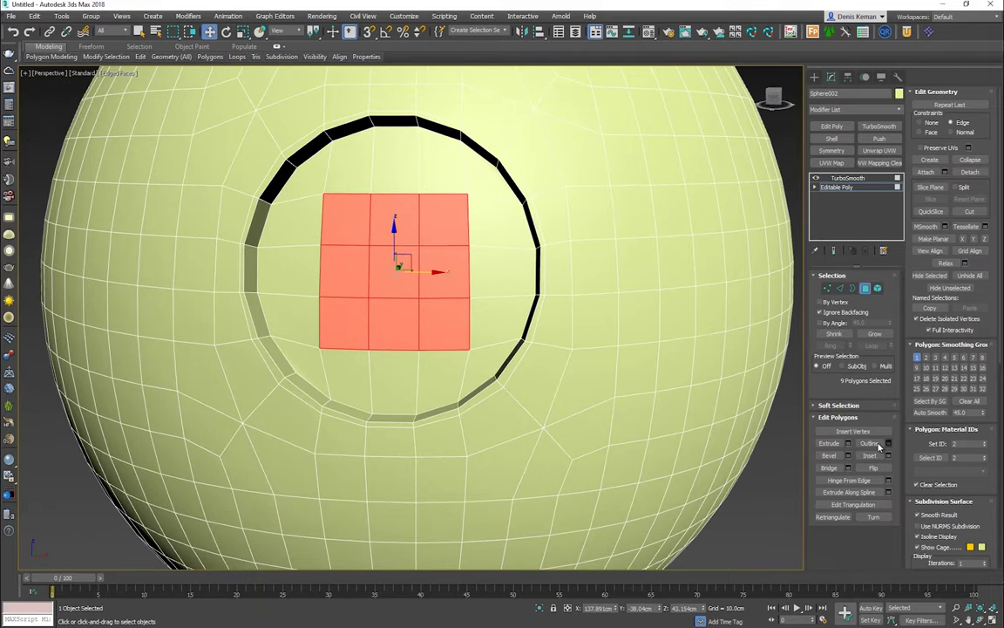
left_click(874, 334)
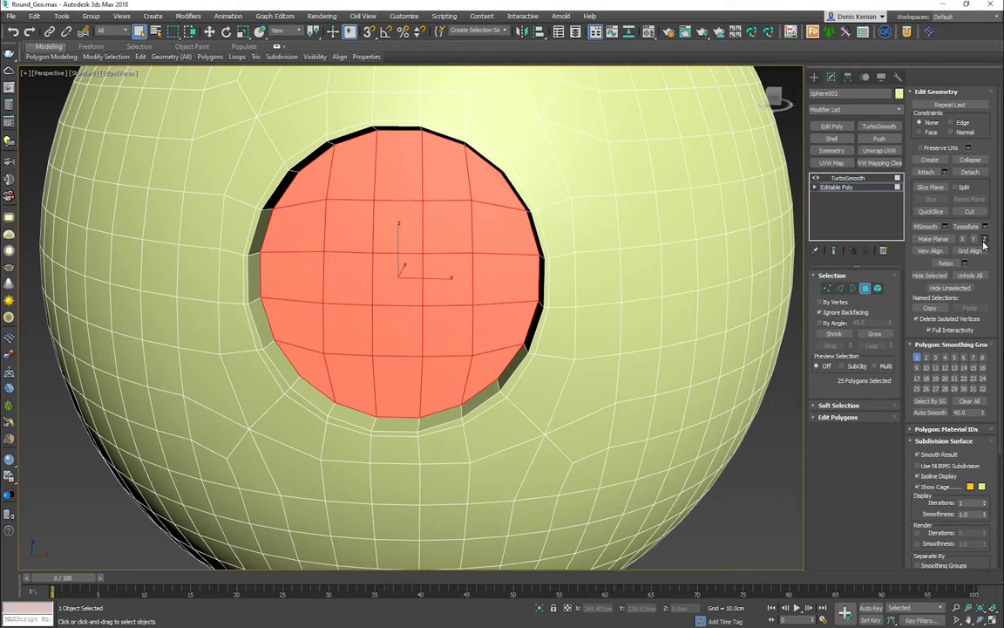
left_click(838, 417)
left_click(888, 456)
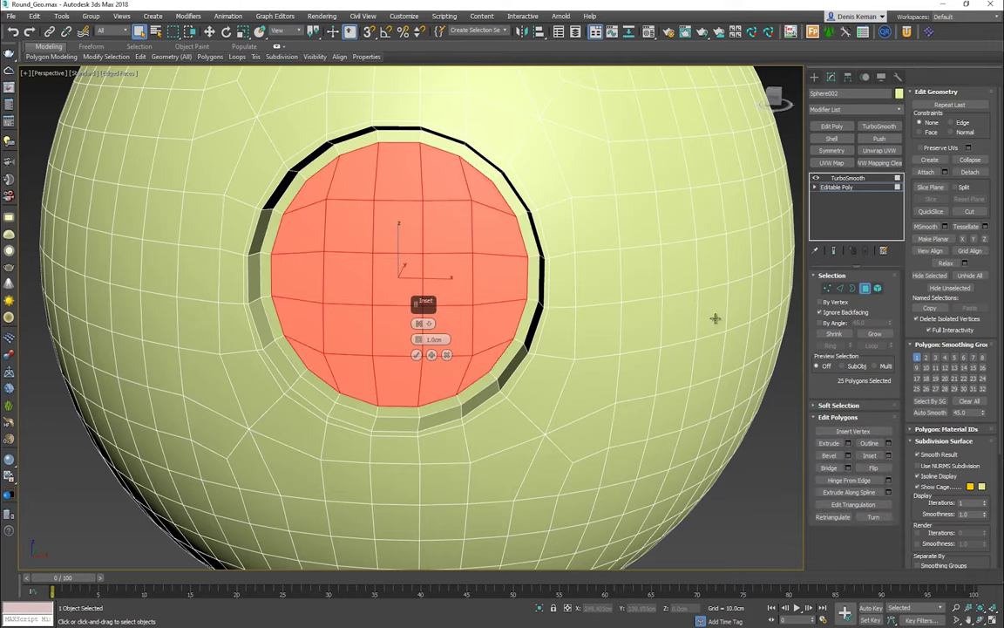
left_click(416, 356)
Step: Reduce the selection to the central 3 by 3 polygons of the recess floor and regularize them into a circle
mouse_move(363, 223)
left_mouse_down()
mouse_move(404, 224)
mouse_move(448, 262)
mouse_move(417, 334)
mouse_move(346, 325)
mouse_move(398, 282)
left_mouse_up()
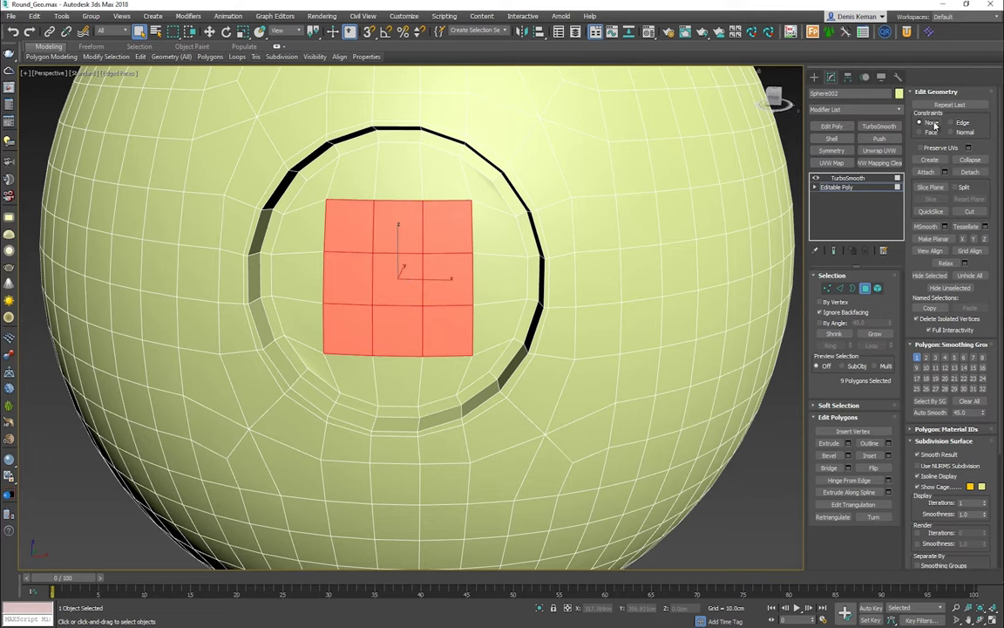
right_click(374, 259)
left_click(347, 353)
mouse_move(352, 255)
middle_mouse_down("alt")
mouse_move(375, 264)
mouse_move(364, 271)
middle_mouse_up("alt")
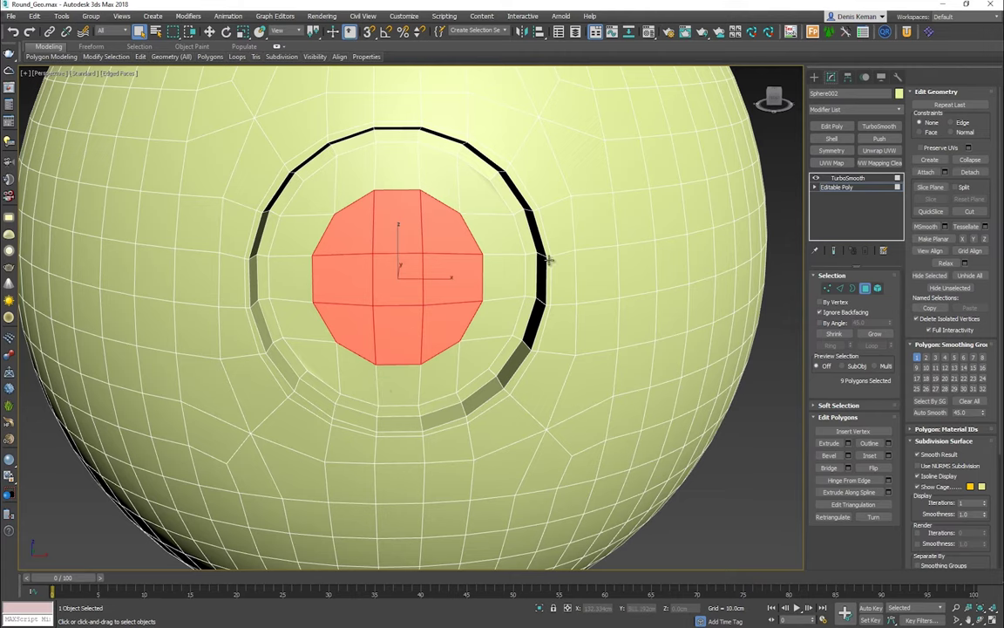
Step: Bevel the central circle of polygons outward about 5 cm with a -1.0 cm outline to form a raised disc
left_click(848, 455)
middle_click_drag(399, 250, 463, 260, "alt")
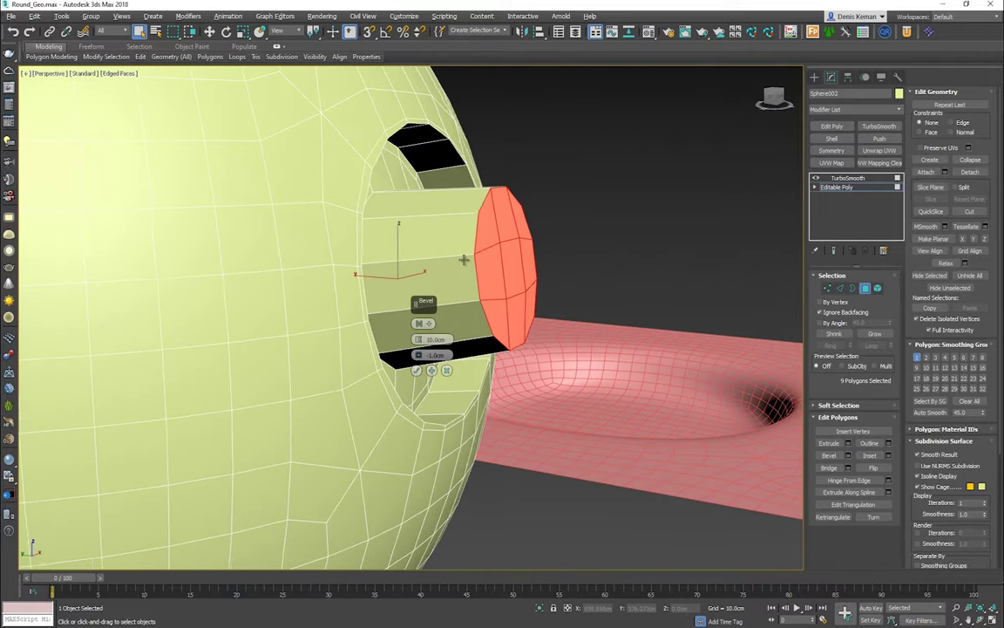
left_click_drag(418, 339, 417, 358)
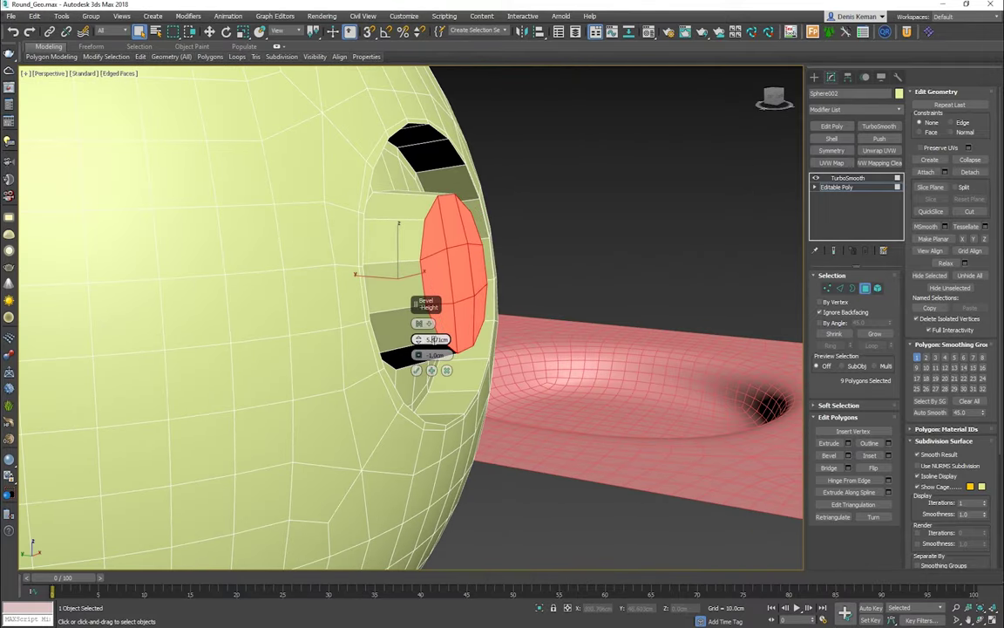
key("Return")
left_click(417, 371)
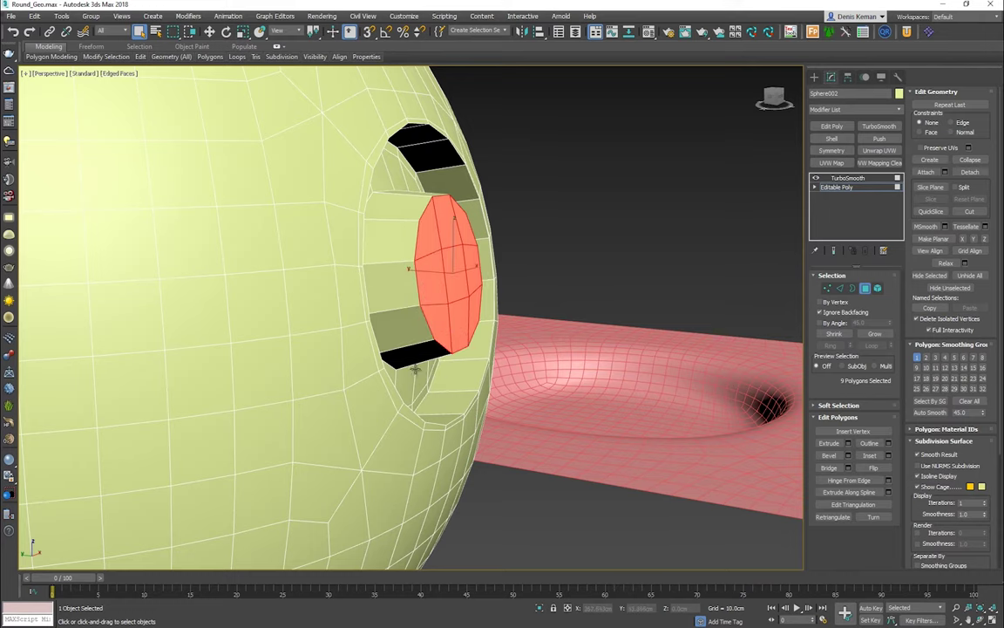
middle_click_drag(469, 333, 442, 322, "alt")
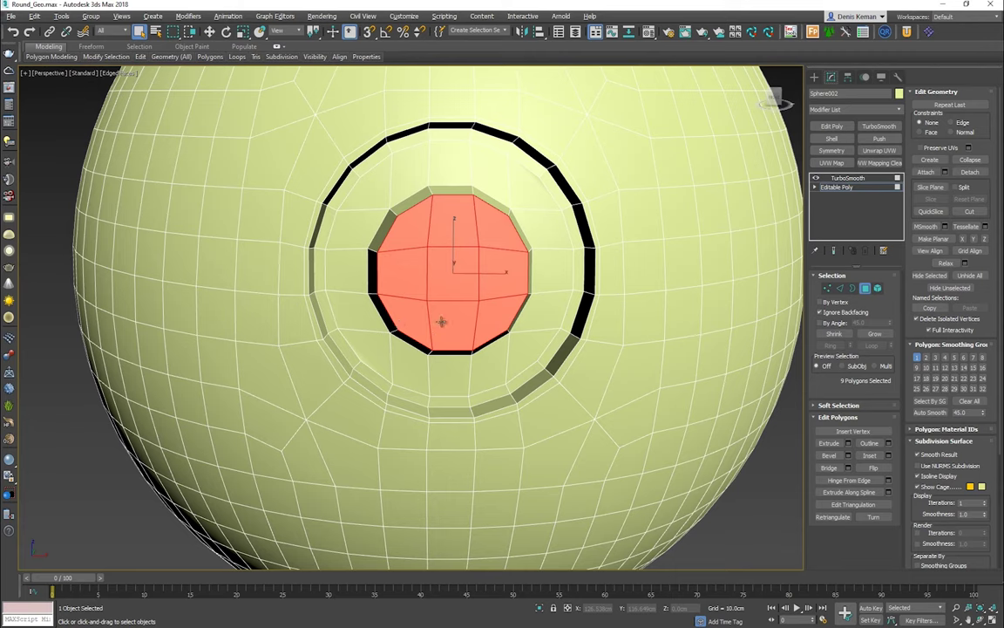
Step: Examine the raised disc and the recess around it, with the TurboSmooth result and on the base mesh
left_click(865, 291)
left_click(851, 178)
middle_click_drag(490, 209, 589, 226)
key("F4")
key("F4")
left_click(838, 188)
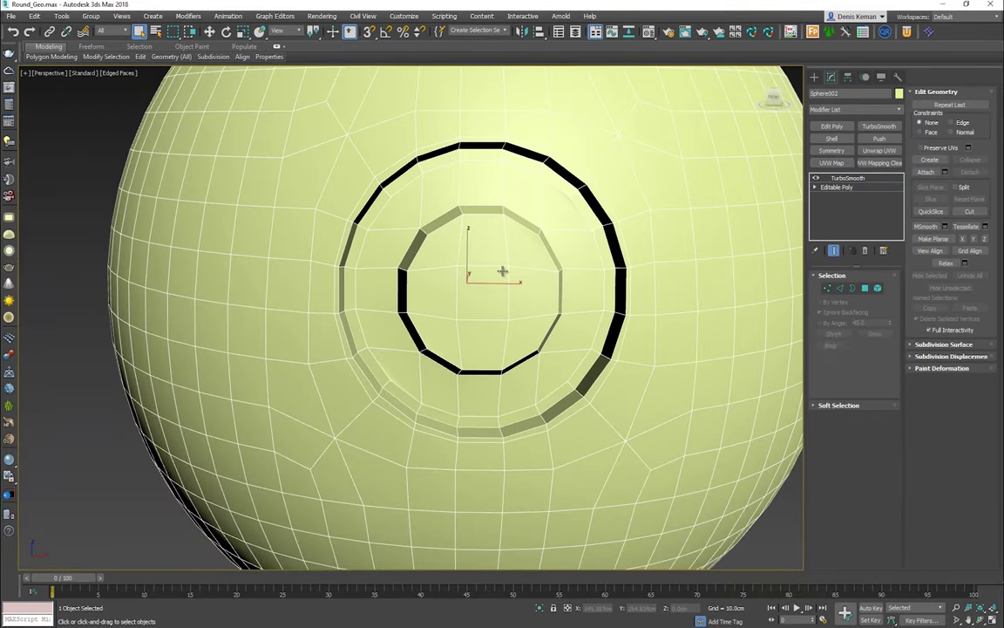
middle_click_drag(502, 271, 439, 265)
scroll(386, 235, "up", 1)
middle_click_drag(375, 254, 376, 234)
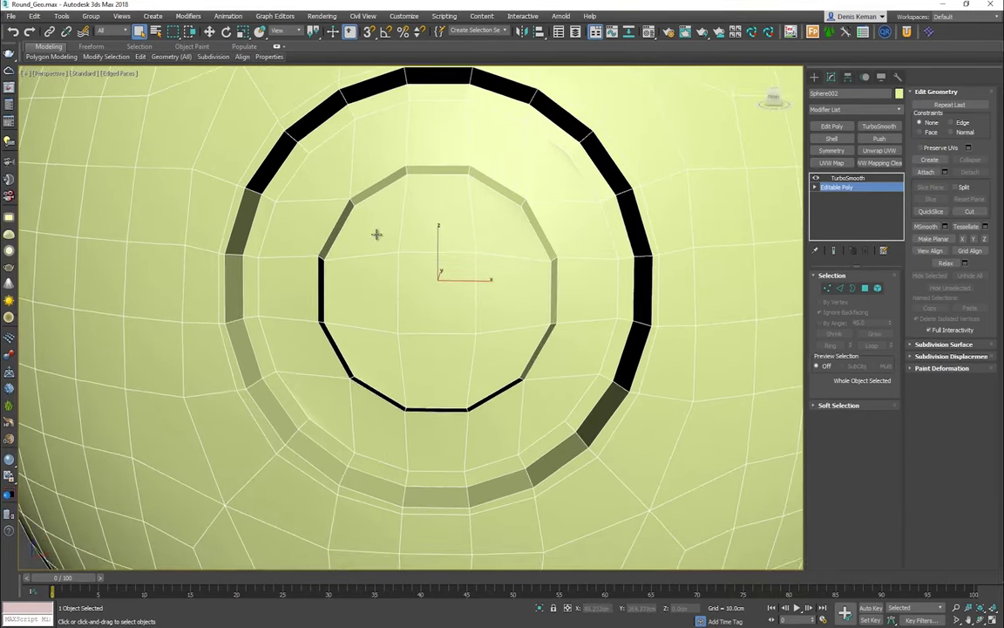
scroll(376, 234, "down", 1)
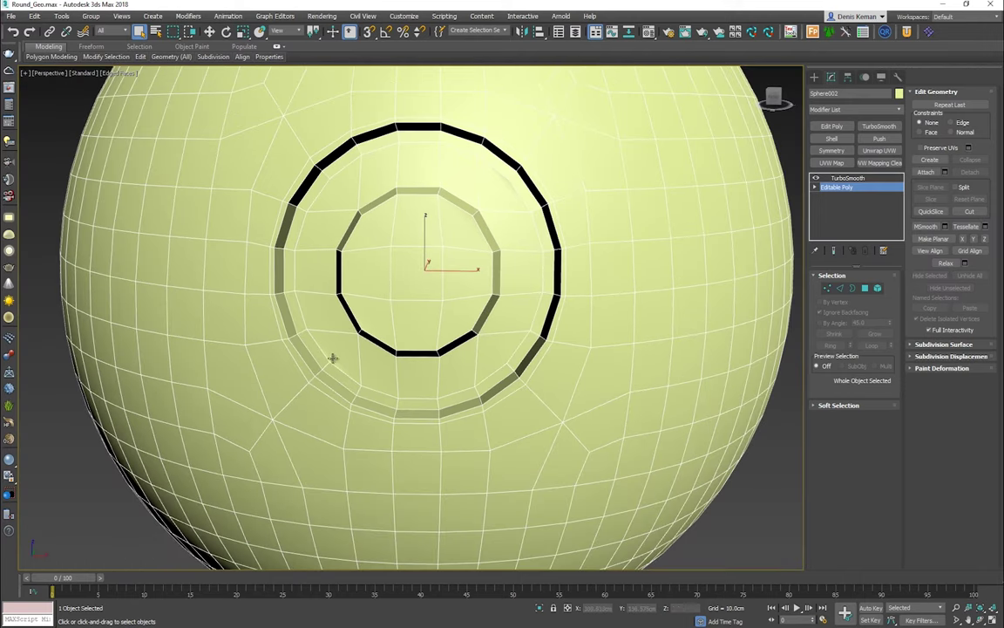
scroll(356, 364, "up", 4)
scroll(348, 359, "down", 2)
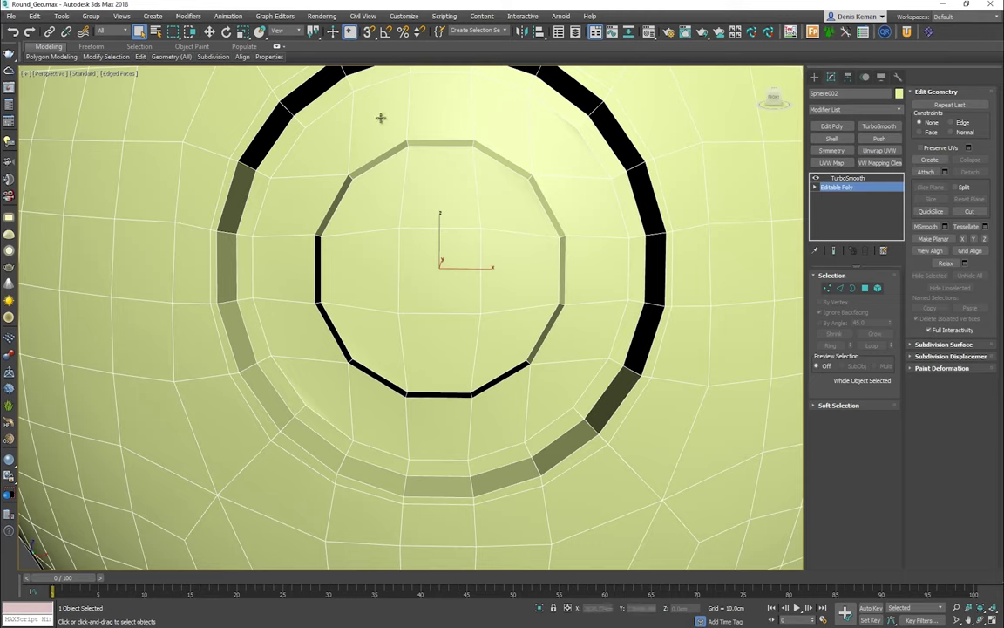
scroll(357, 175, "down", 5)
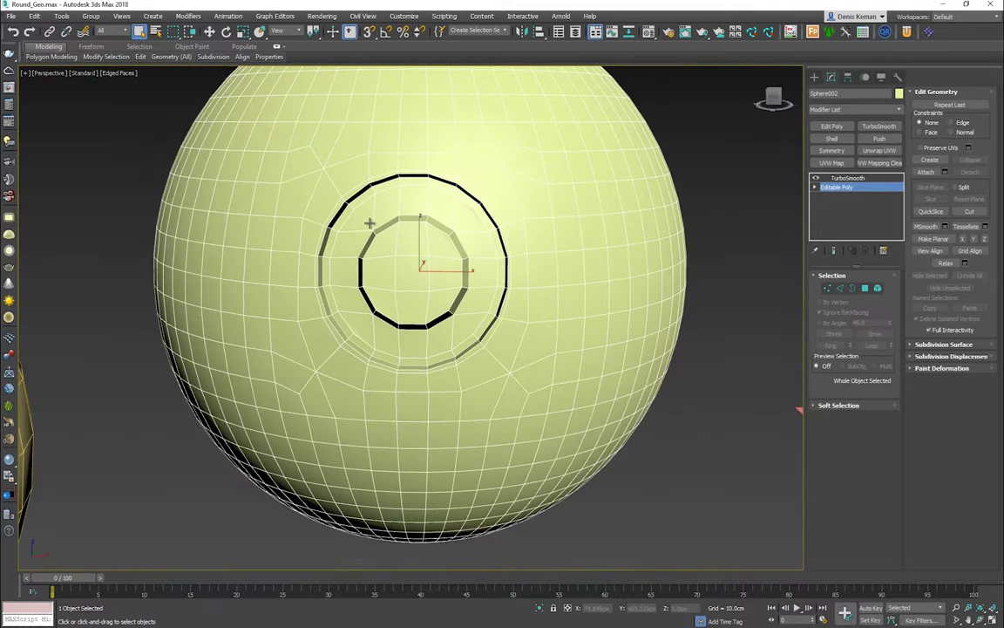
scroll(336, 232, "up", 2)
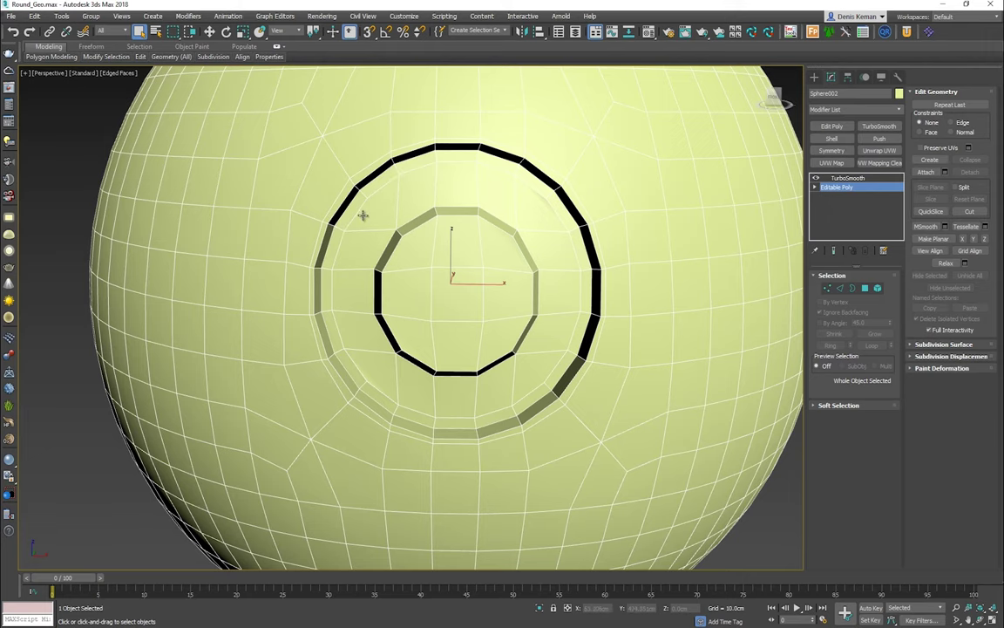
scroll(370, 231, "up", 2)
Step: Select the edges crossing the recess floor between the raised disc and the outer support loop, all the way around
key("2")
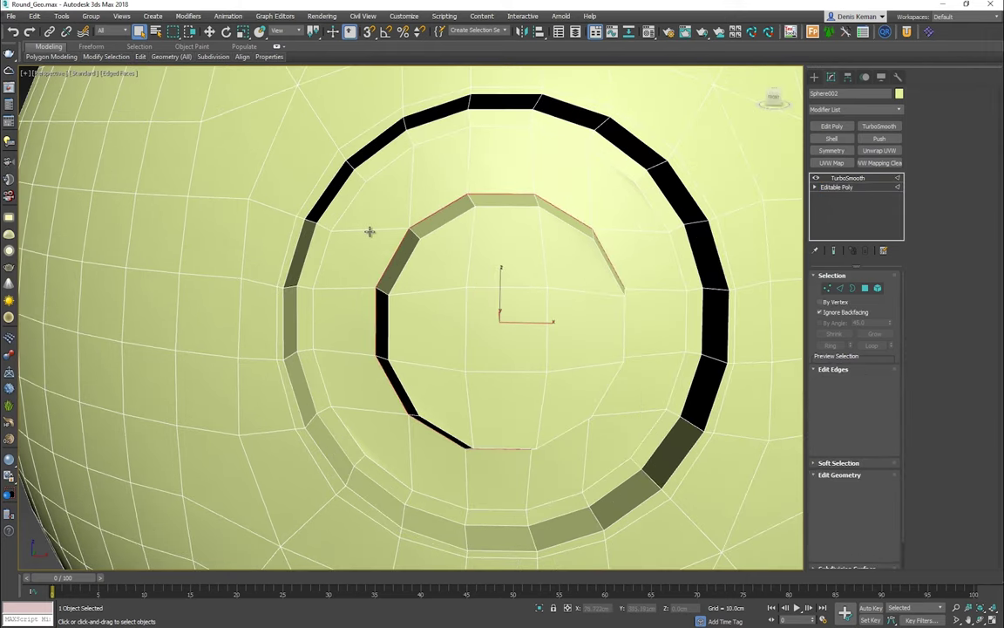
left_click(366, 231)
left_click(356, 288, "ctrl")
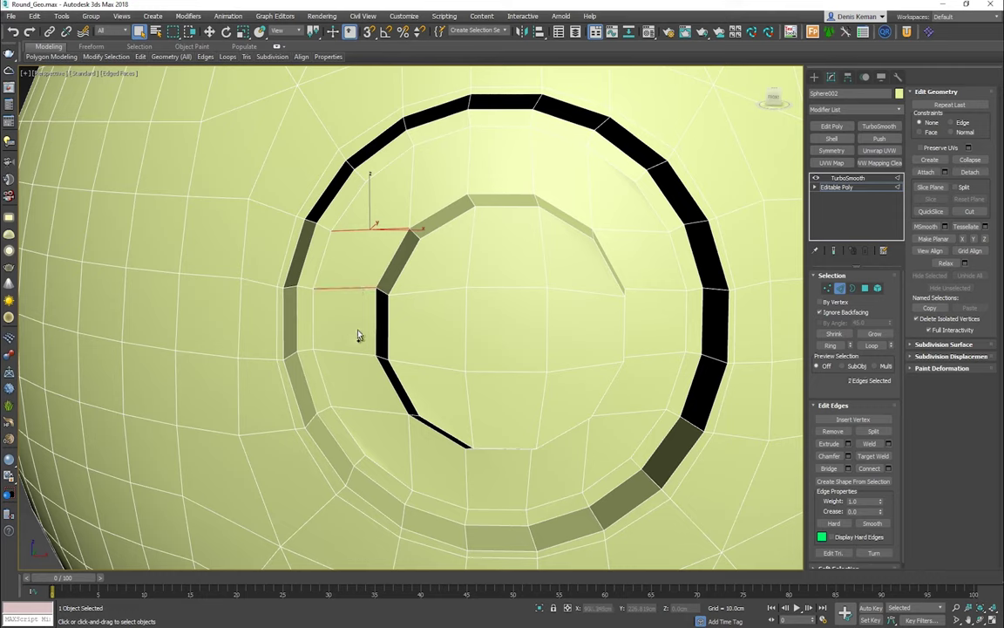
left_click(358, 351, "ctrl")
left_click(366, 409, "ctrl")
left_click(468, 471, "ctrl")
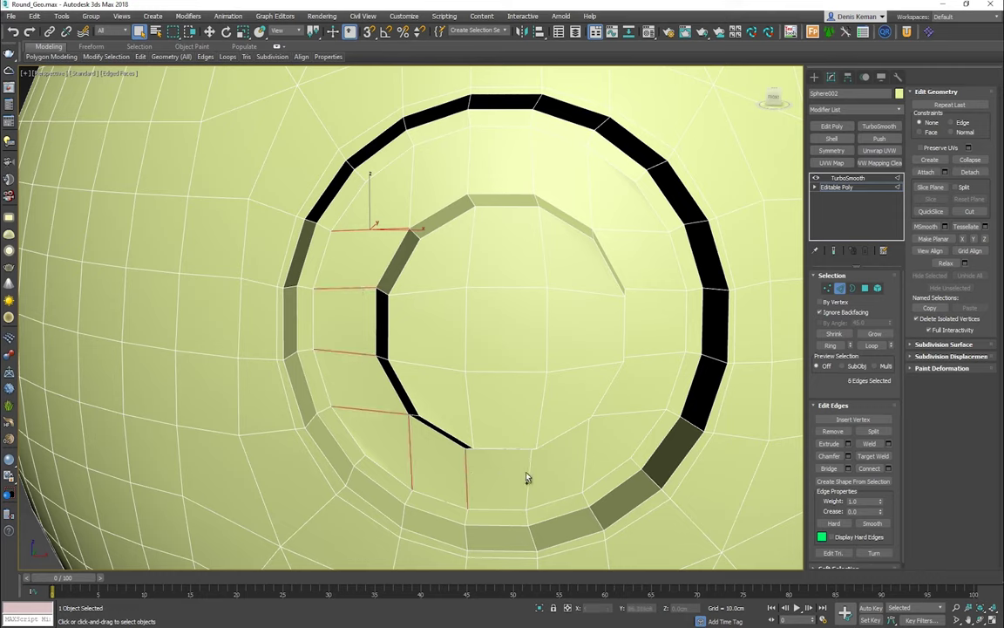
left_click(586, 451, "ctrl")
left_click(657, 354, "ctrl")
left_click(652, 288, "ctrl")
left_click(631, 231, "ctrl")
left_click(587, 179, "ctrl")
left_click(529, 161, "ctrl")
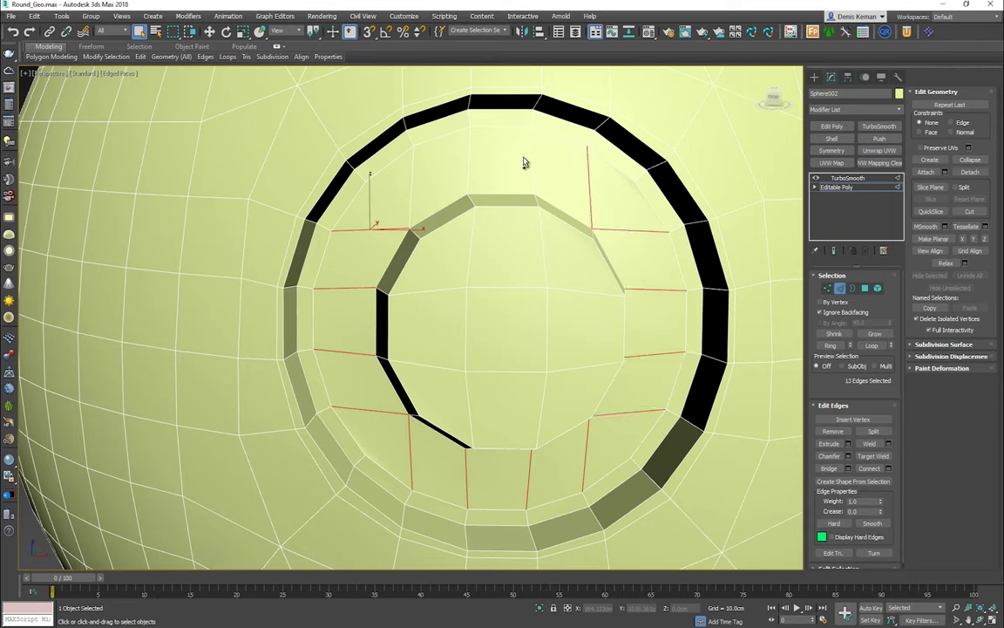
left_click(470, 160, "ctrl")
middle_click_drag(397, 232, 370, 225)
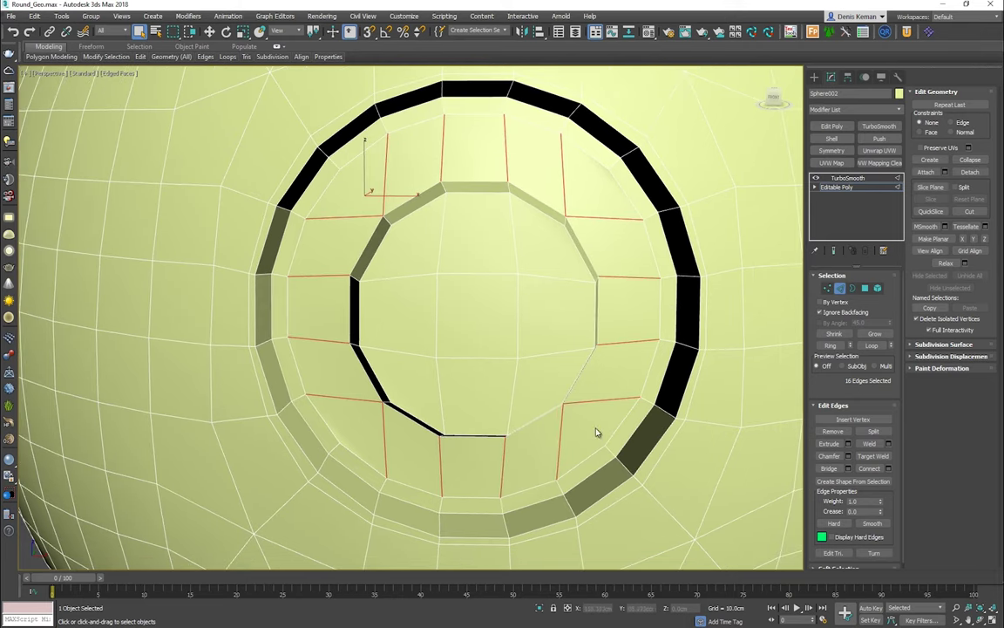
Step: Connect the selected floor edges with 2 segments, a pinch of 84 and a slide of 0
left_click(888, 469)
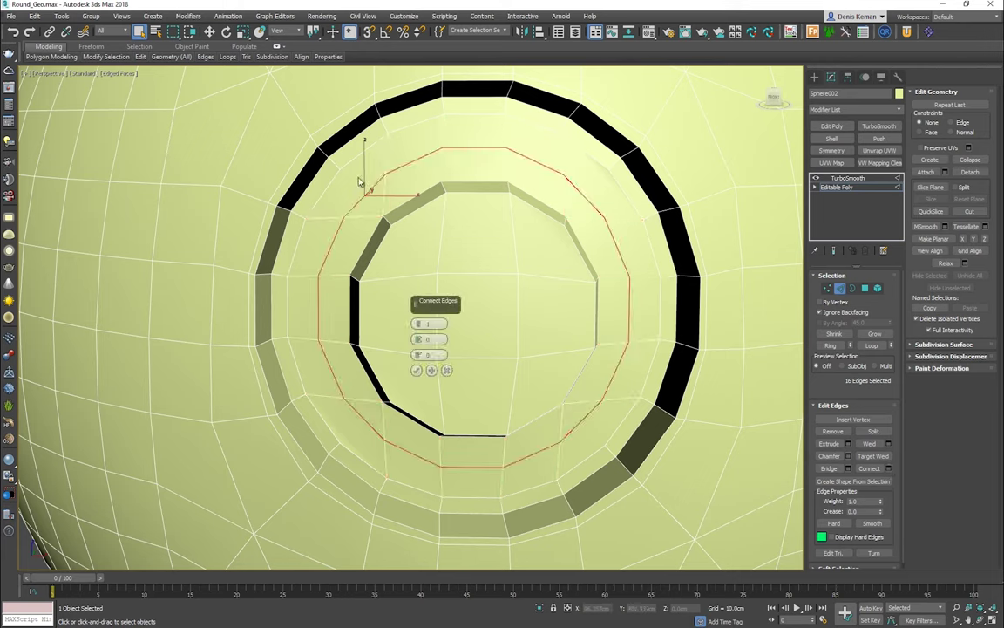
mouse_move(417, 354)
left_mouse_down()
mouse_move(375, 285)
mouse_move(376, 253)
mouse_move(413, 346)
mouse_move(368, 341)
mouse_move(377, 369)
mouse_move(383, 328)
mouse_move(434, 271)
mouse_move(433, 346)
left_mouse_up()
double_click(433, 354)
type("0")
key("Return")
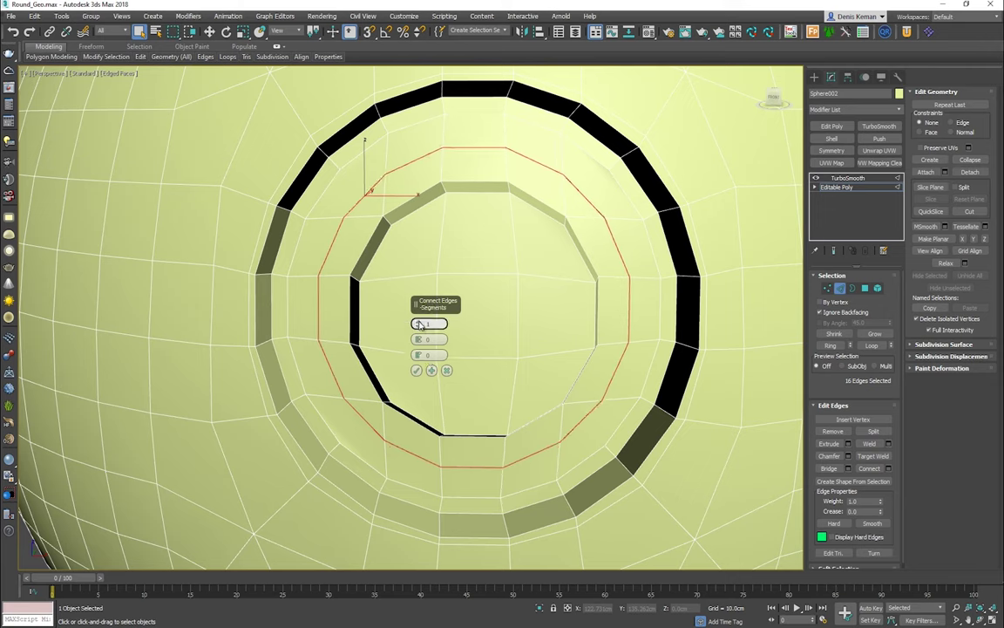
left_click(420, 323)
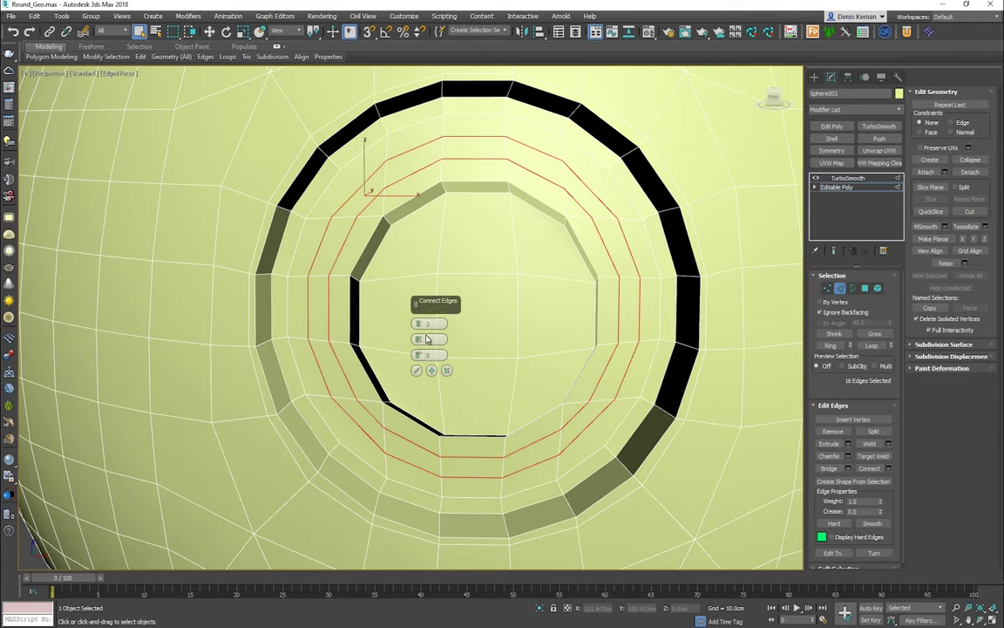
left_click(419, 336)
left_click_drag(413, 236, 405, 44)
left_click_drag(393, 128, 390, 155)
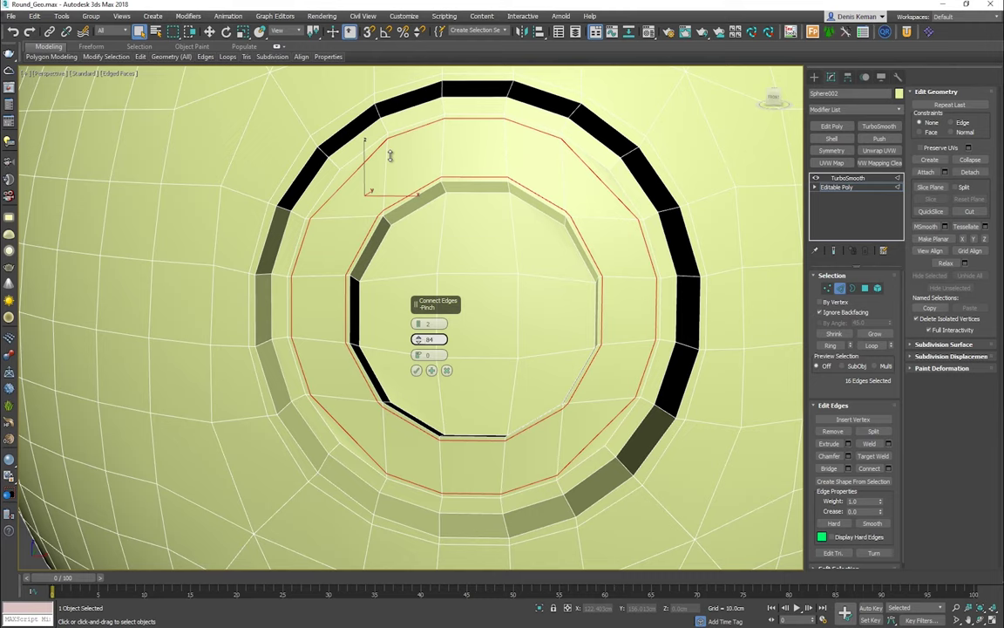
left_click(415, 370)
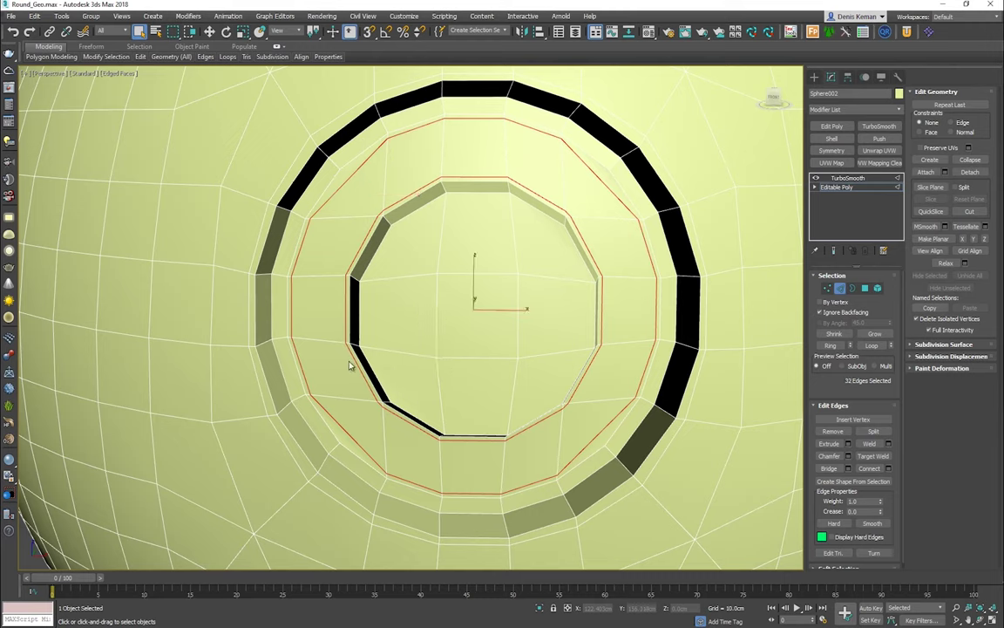
Step: Remove the outer of the two new edge loops together with its vertices
double_click(303, 372)
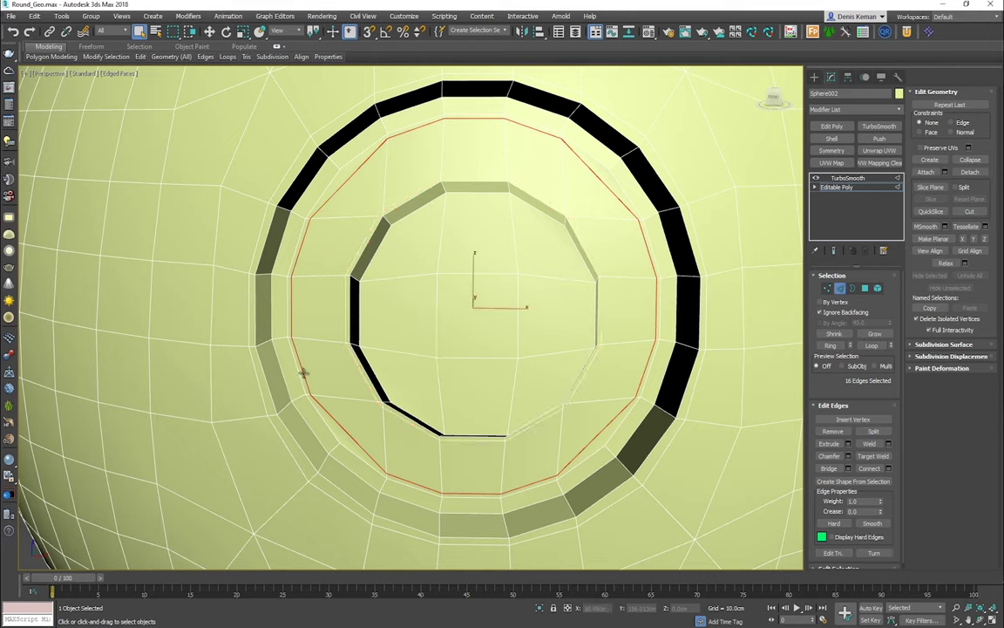
key("ctrl+BackSpace")
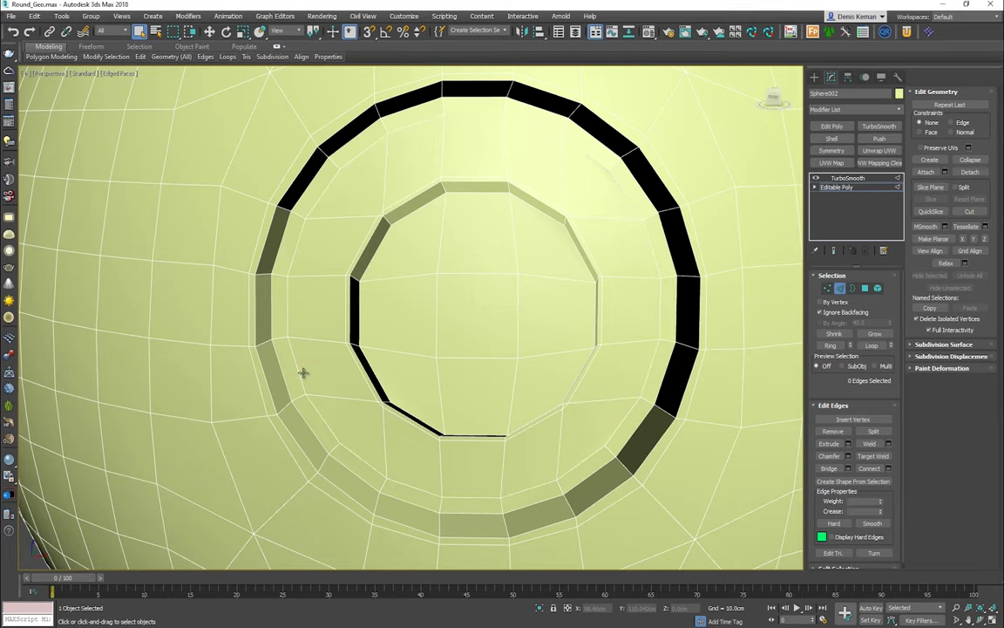
Step: Collapse the doubled support-loop vertices at the two lower corners of the raised disc's base
scroll(394, 434, "up", 10)
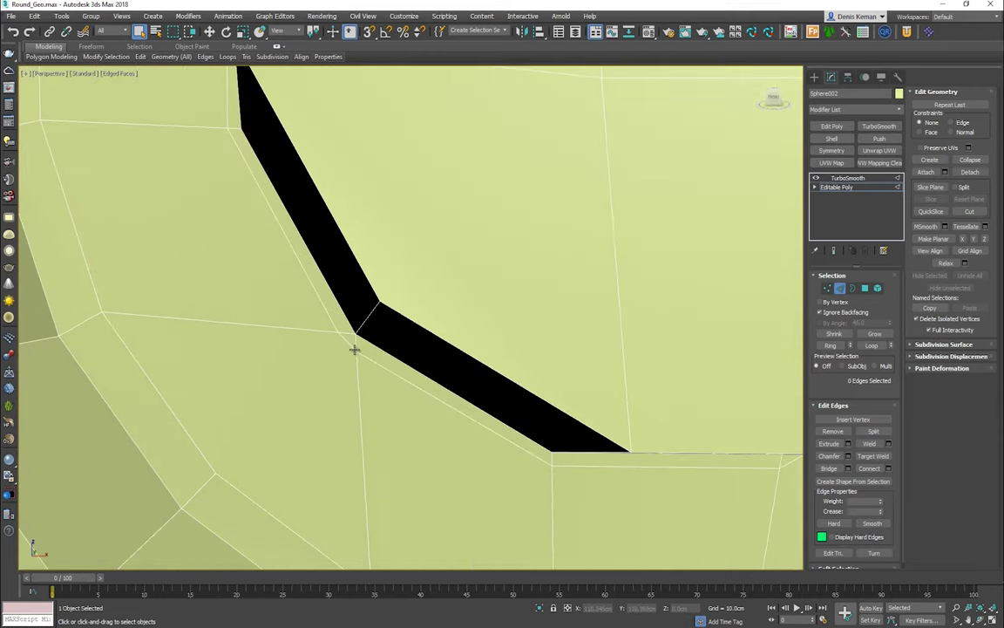
key("1")
left_click(330, 325)
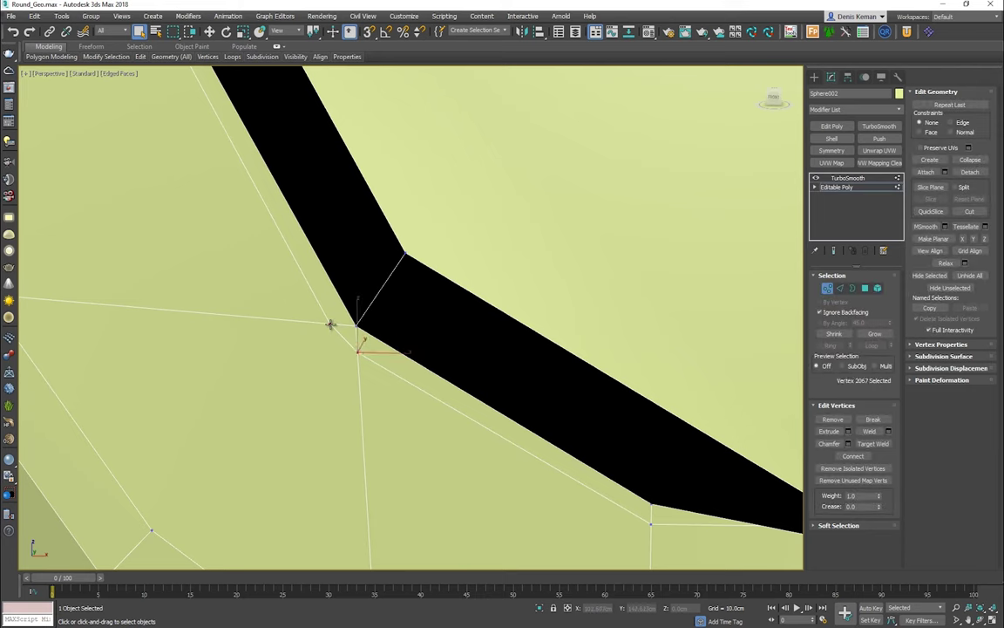
scroll(340, 332, "down", 5)
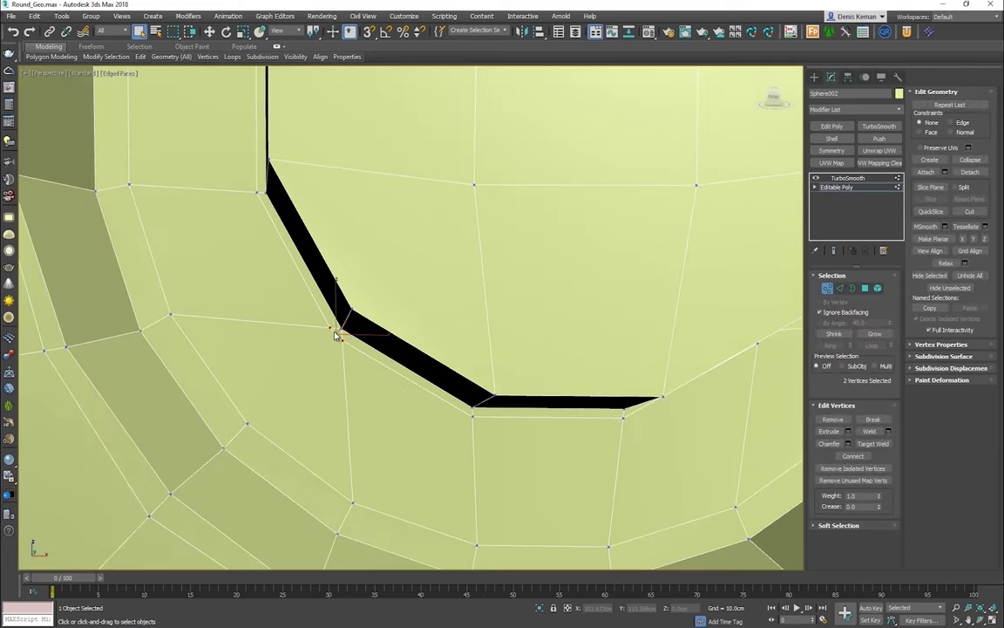
left_click(975, 163)
scroll(612, 220, "down", 3)
middle_click_drag(611, 220, 449, 251)
left_click(552, 331)
left_click(969, 161)
Step: Collapse the doubled support-loop vertices at the two upper corners of the raised disc's base
middle_click_drag(568, 168, 594, 270)
scroll(595, 270, "down", 3)
middle_click_drag(594, 270, 577, 221, "alt")
left_click(574, 187)
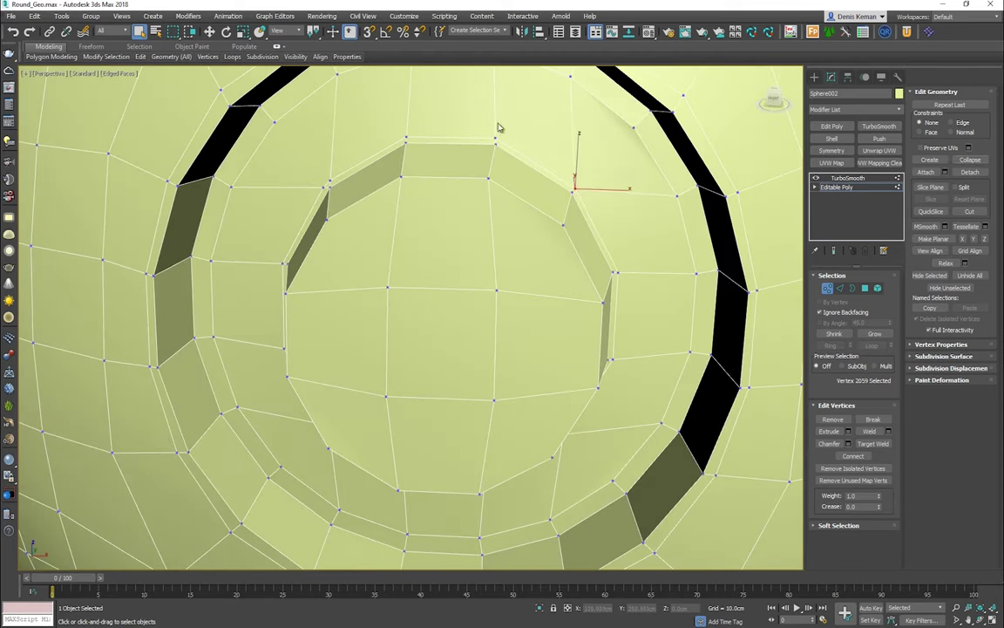
middle_click_drag(499, 127, 562, 178, "alt")
left_click(521, 216, "ctrl")
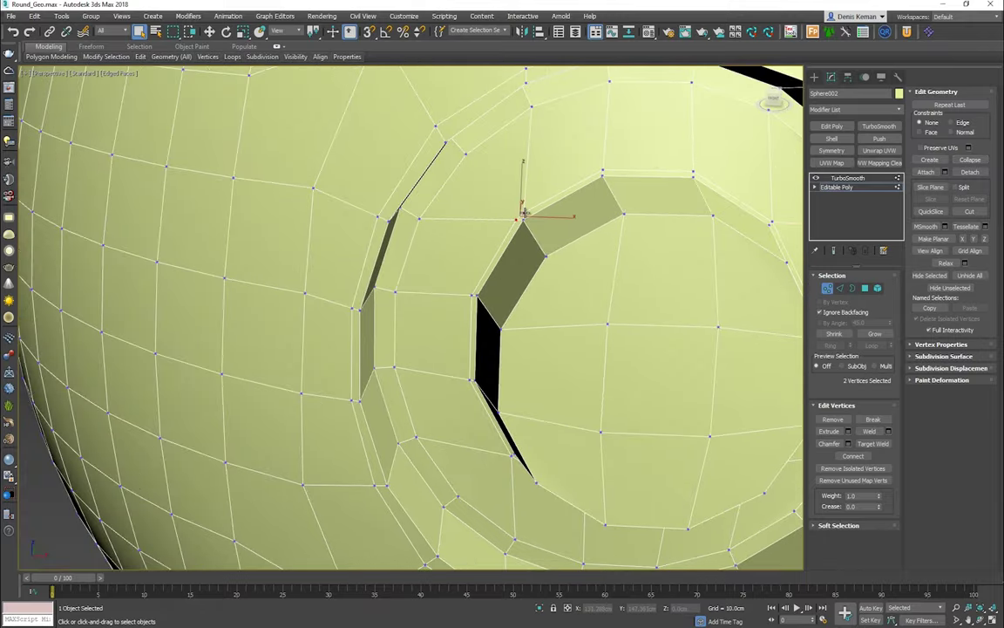
left_click(976, 164)
Step: Leave vertex editing and inspect the unsmoothed disc and recess without the edge display
scroll(513, 235, "down", 4)
middle_click_drag(384, 186, 407, 301, "alt")
left_click(829, 293)
scroll(391, 251, "up", 3)
key("F4")
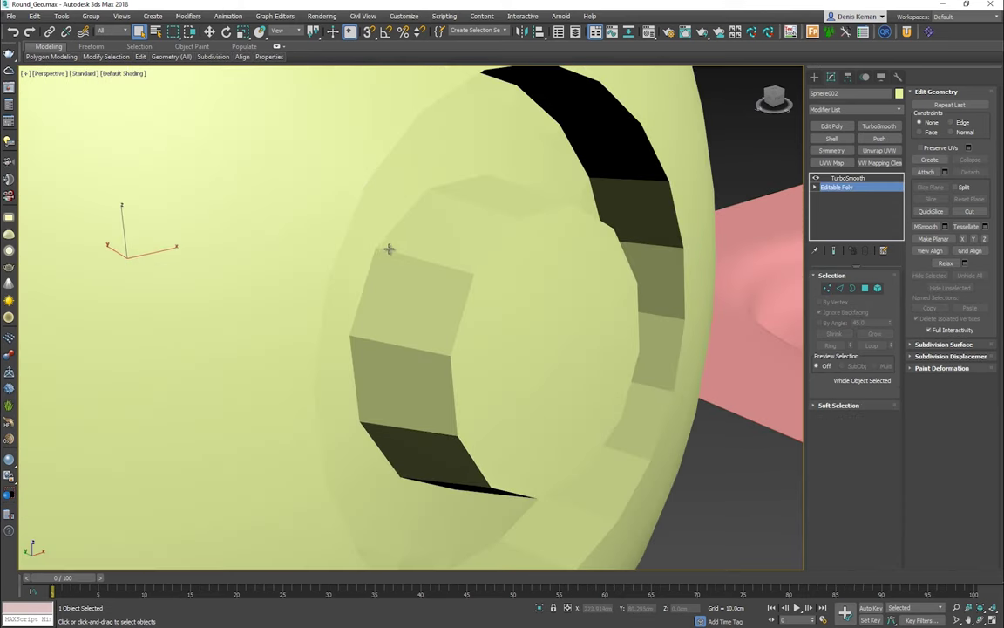
mouse_move(381, 249)
middle_mouse_down("alt")
mouse_move(412, 287)
mouse_move(381, 271)
middle_mouse_up("alt")
Step: Examine the smoothed recess and disc on the sphere with and without the wireframe
key("ctrl+q")
scroll(413, 286, "down", 2)
key("F4")
scroll(414, 286, "down", 4)
key("ctrl+d")
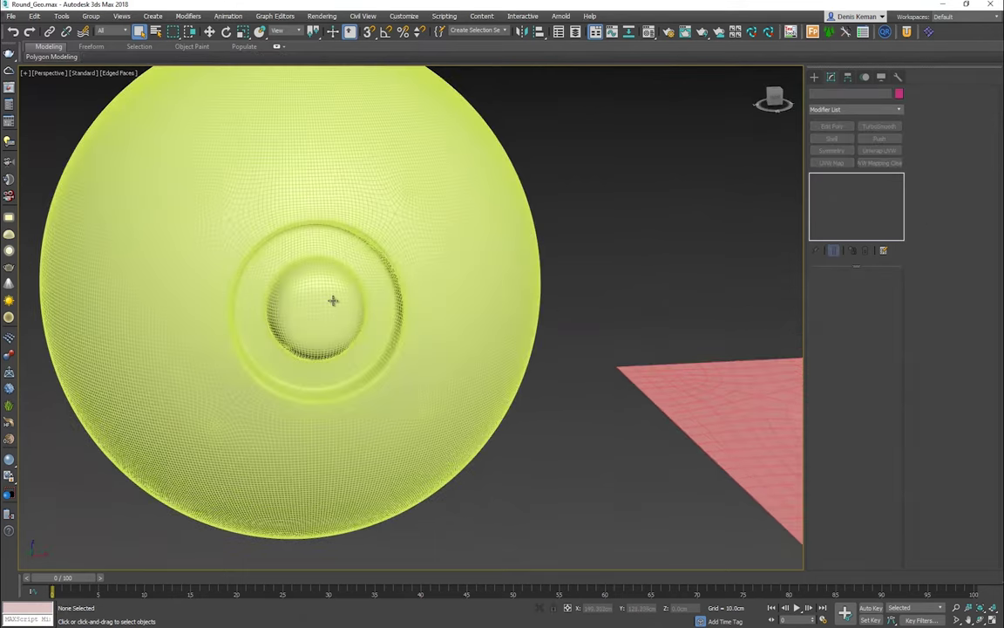
key("F4")
scroll(405, 291, "down", 3)
left_click(405, 325)
mouse_move(405, 325)
middle_mouse_down("alt")
mouse_move(381, 310)
mouse_move(401, 329)
mouse_move(421, 327)
mouse_move(408, 316)
mouse_move(419, 274)
mouse_move(466, 228)
middle_mouse_up("alt")
scroll(421, 274, "up", 6)
scroll(424, 262, "down", 2)
key("F4")
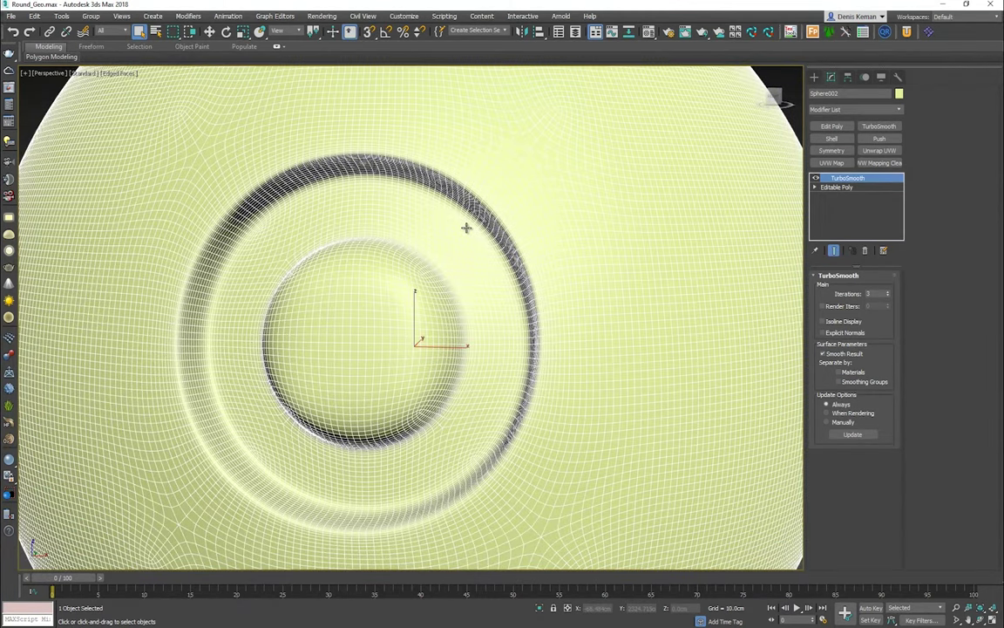
middle_click_drag(425, 176, 514, 201, "alt")
middle_click_drag(523, 245, 502, 253)
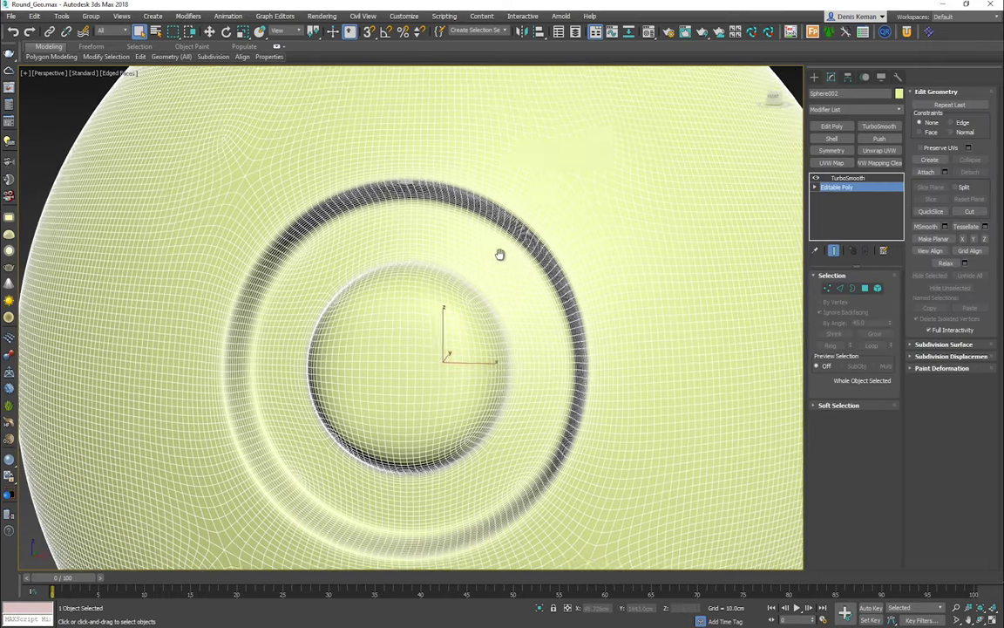
Step: Switch to the unsmoothed mesh and add a support loop on the raised disc's side wall close to its front edge
scroll(419, 283, "down", 3)
left_click(833, 251)
scroll(406, 329, "down", 3)
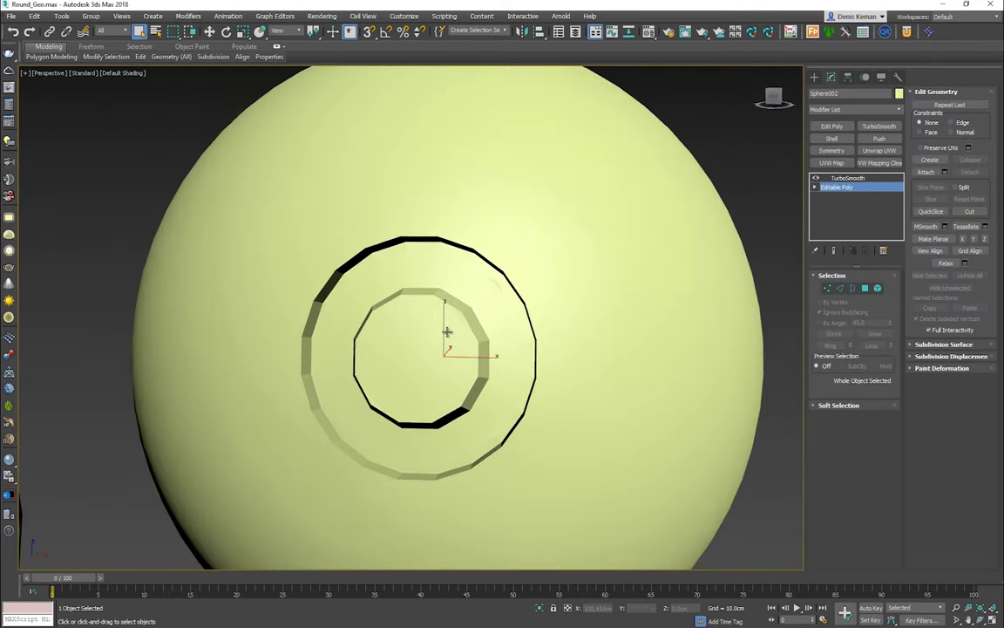
scroll(380, 273, "up", 6)
middle_click_drag(381, 274, 335, 284, "alt")
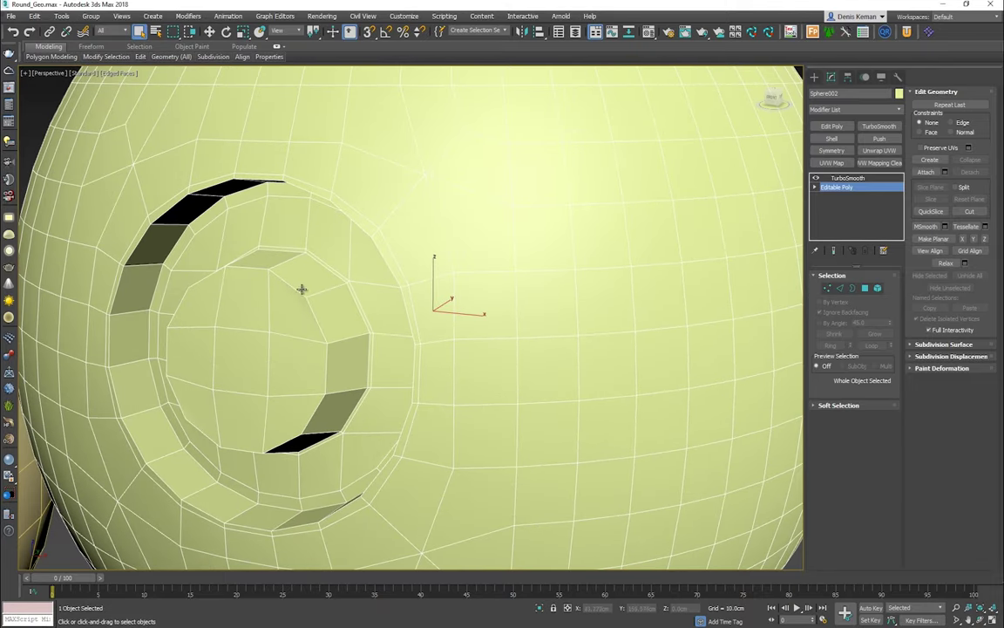
scroll(311, 296, "up", 2)
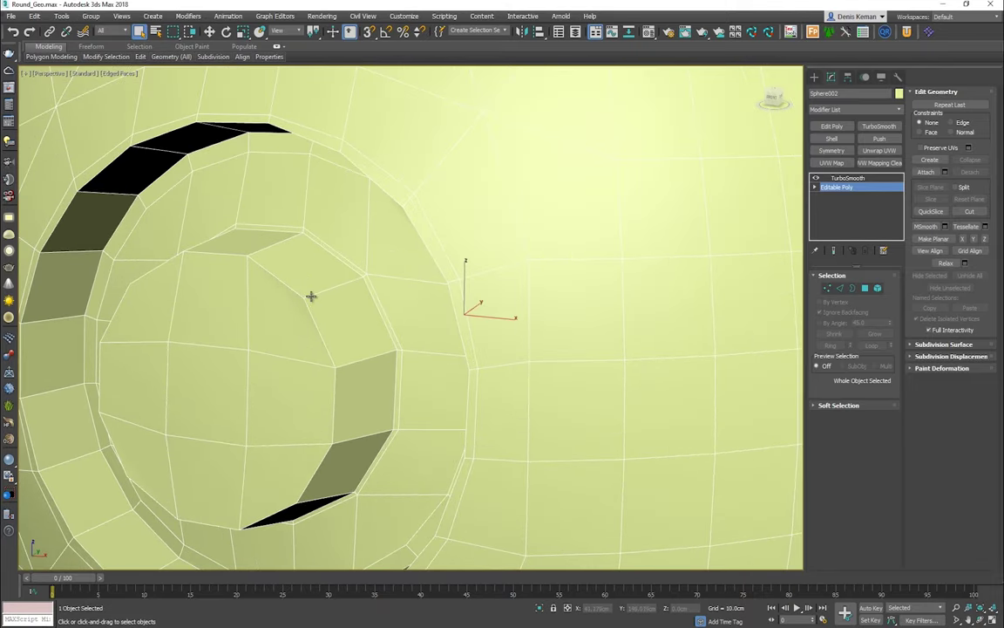
mouse_move(307, 292)
middle_mouse_down("alt")
mouse_move(325, 293)
mouse_move(316, 296)
middle_mouse_up("alt")
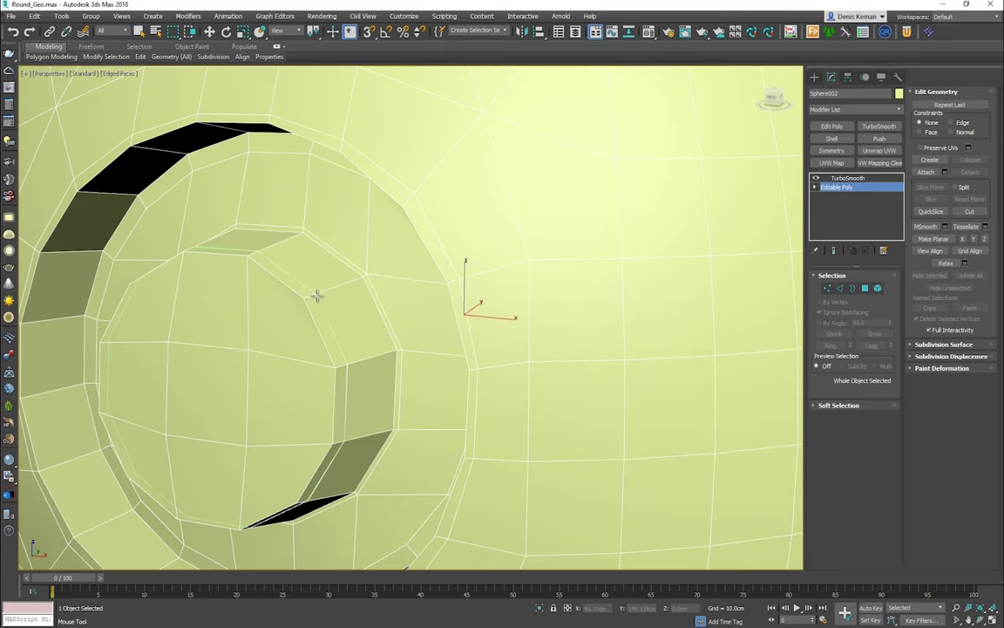
key("w")
Step: Turn the smoothed result back on and inspect the raised disc's front edge with the edge display off and on
key("ctrl+q")
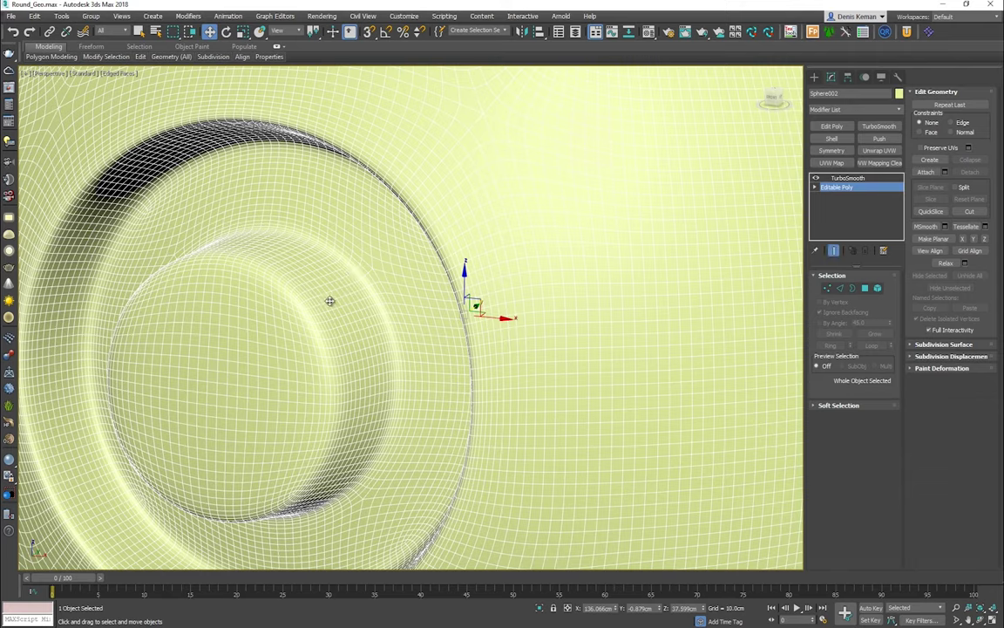
key("F4")
scroll(331, 288, "down", 5)
mouse_move(347, 258)
middle_mouse_down("alt")
mouse_move(377, 259)
mouse_move(370, 253)
mouse_move(354, 264)
middle_mouse_up("alt")
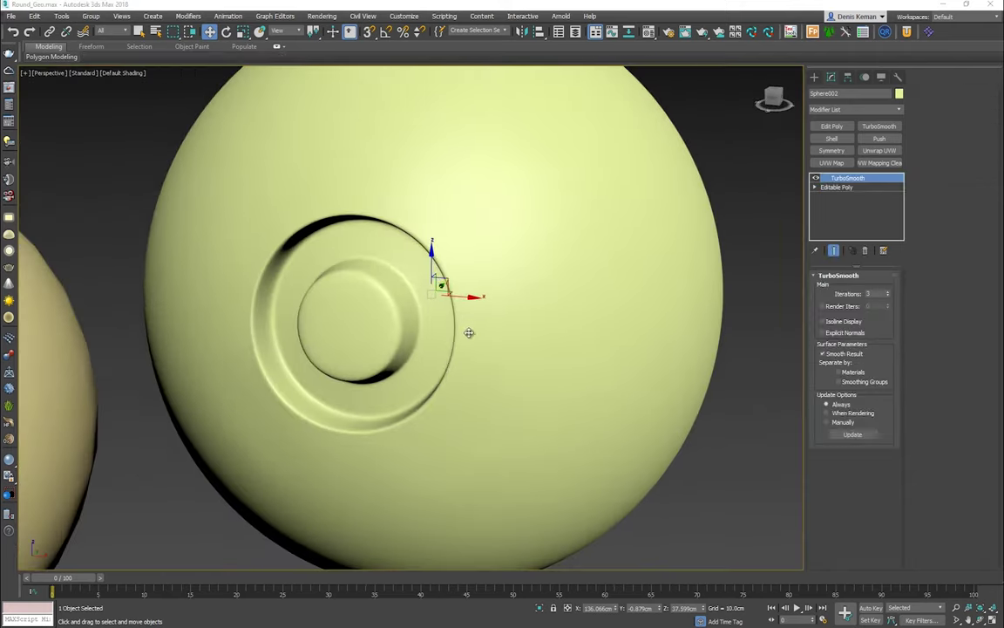
middle_click_drag(451, 375, 399, 343)
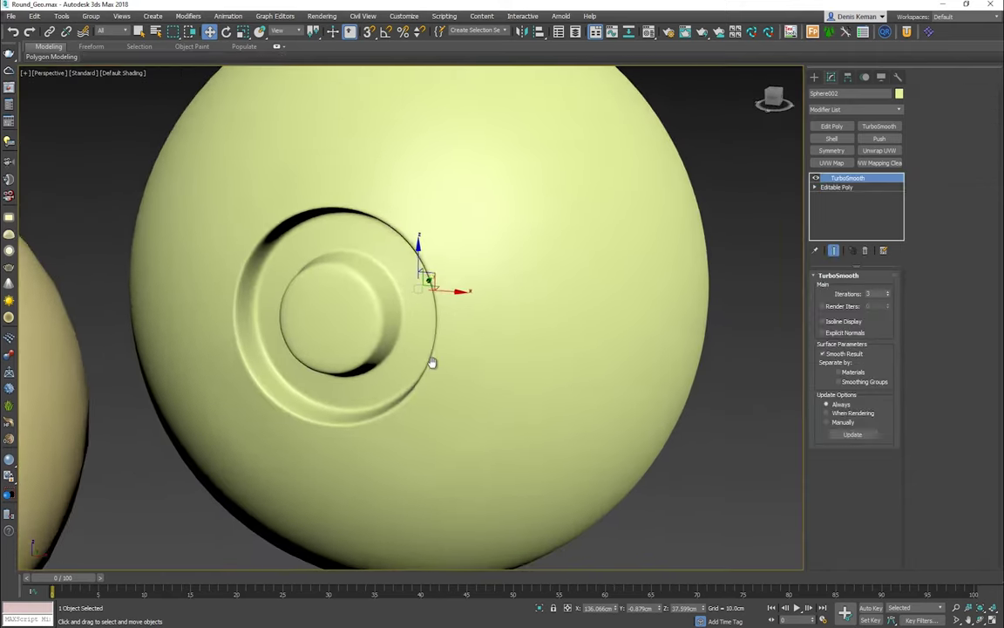
scroll(426, 349, "down", 5)
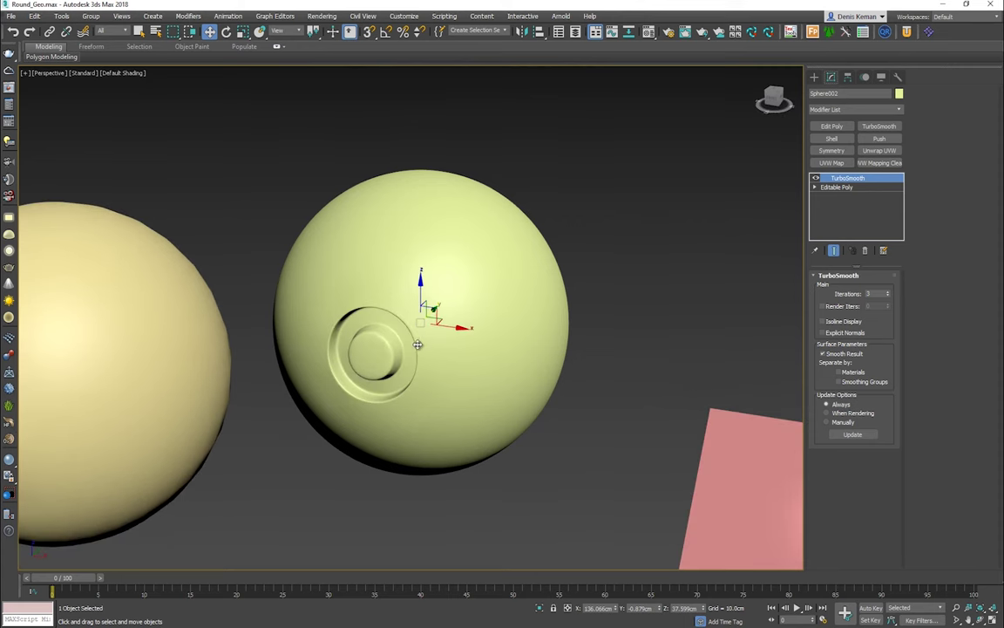
key("F4")
scroll(401, 344, "up", 5)
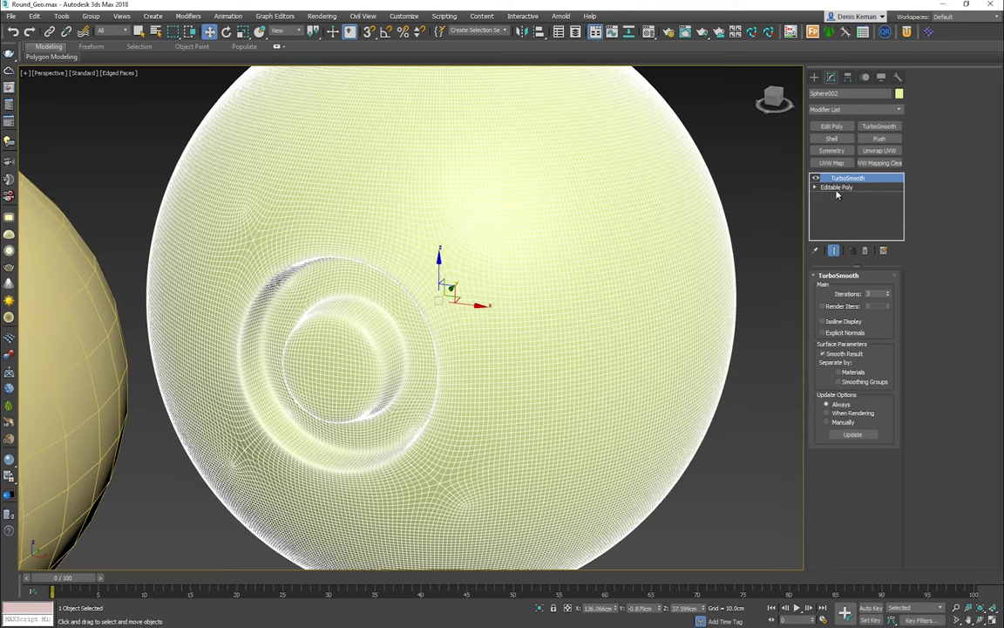
Step: Return to the unsmoothed Editable Poly level and examine the edge flow around the recess and disc on the sphere
key("Page_Down")
middle_click_drag(400, 285, 426, 290, "alt")
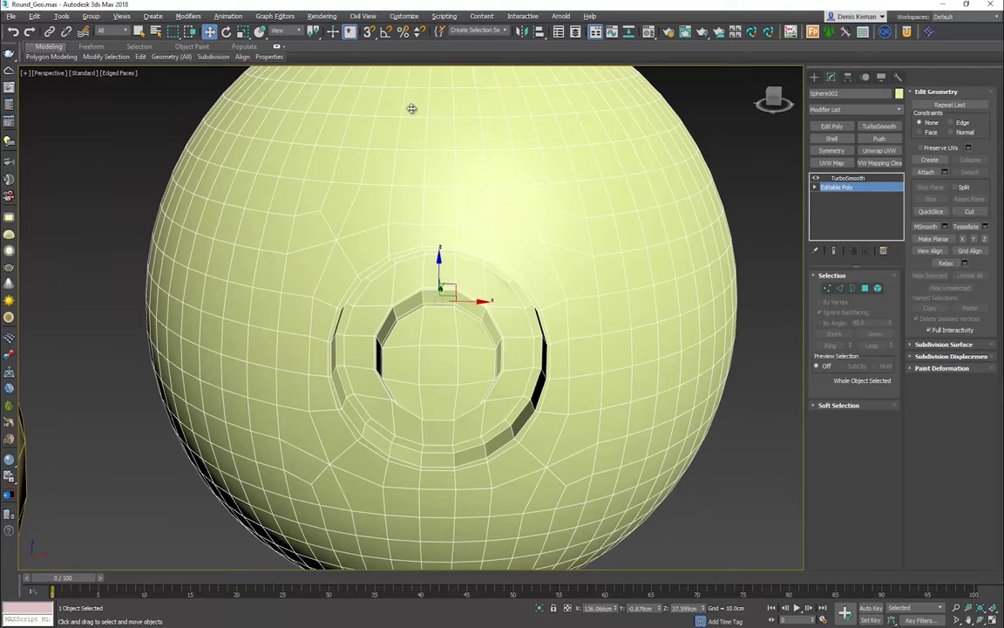
middle_click_drag(412, 108, 400, 147)
scroll(406, 345, "down", 5)
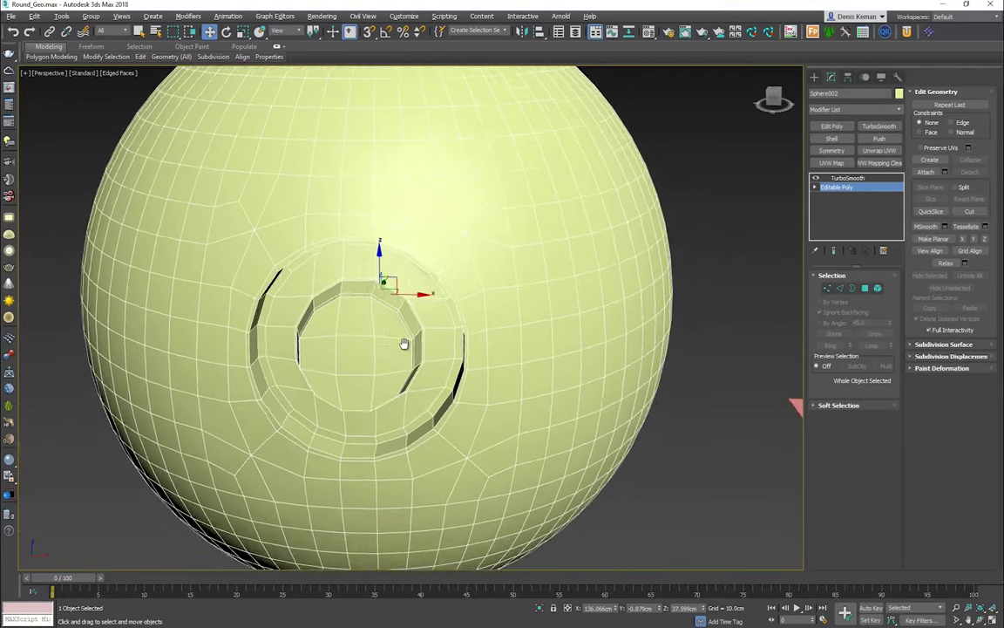
middle_click_drag(322, 306, 299, 299)
scroll(299, 299, "up", 10)
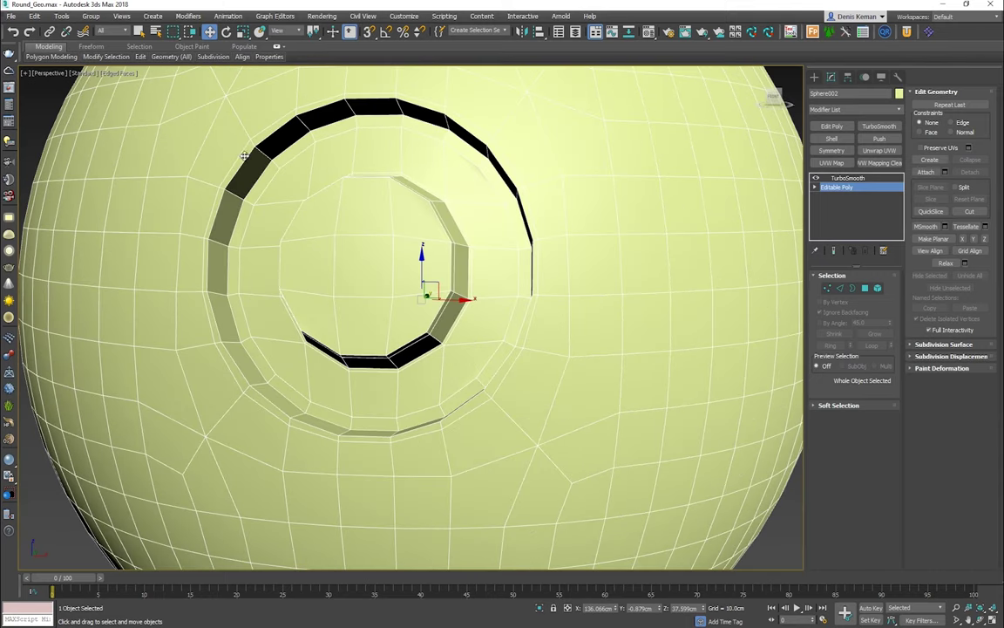
middle_click_drag(229, 131, 258, 164)
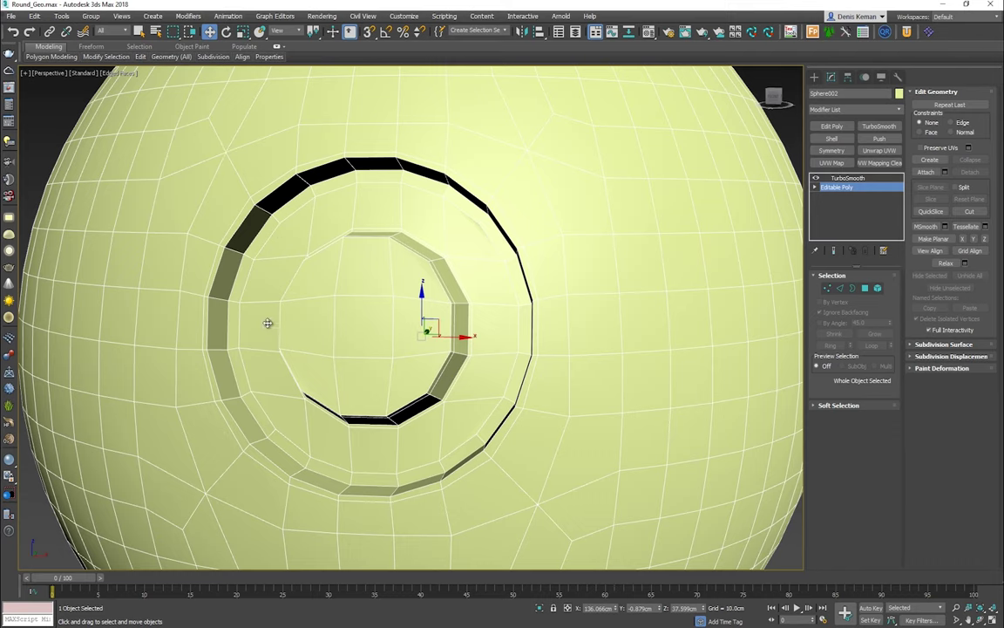
scroll(382, 247, "down", 6)
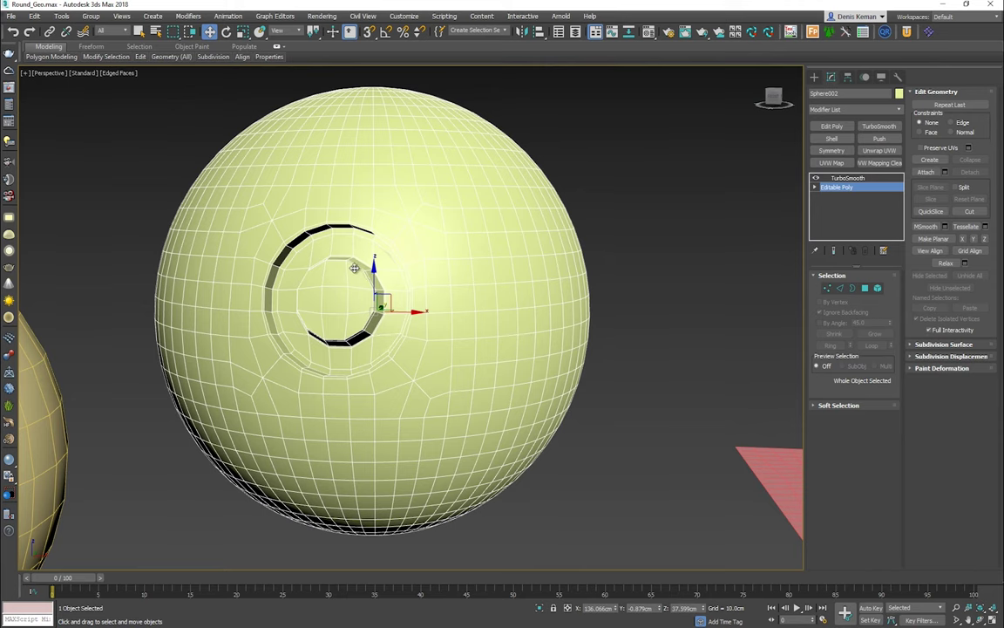
middle_click_drag(364, 338, 344, 344)
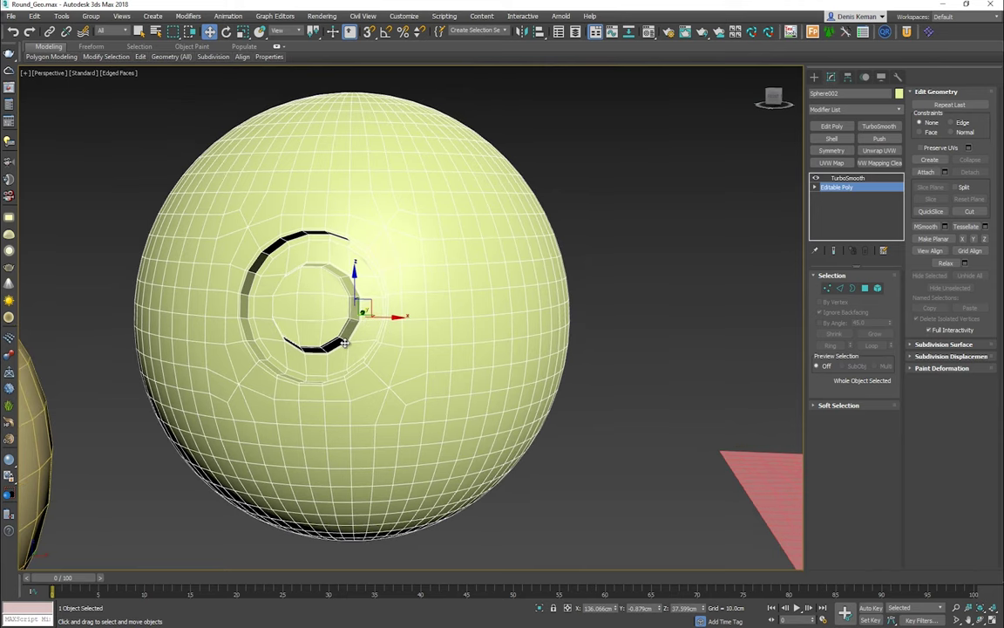